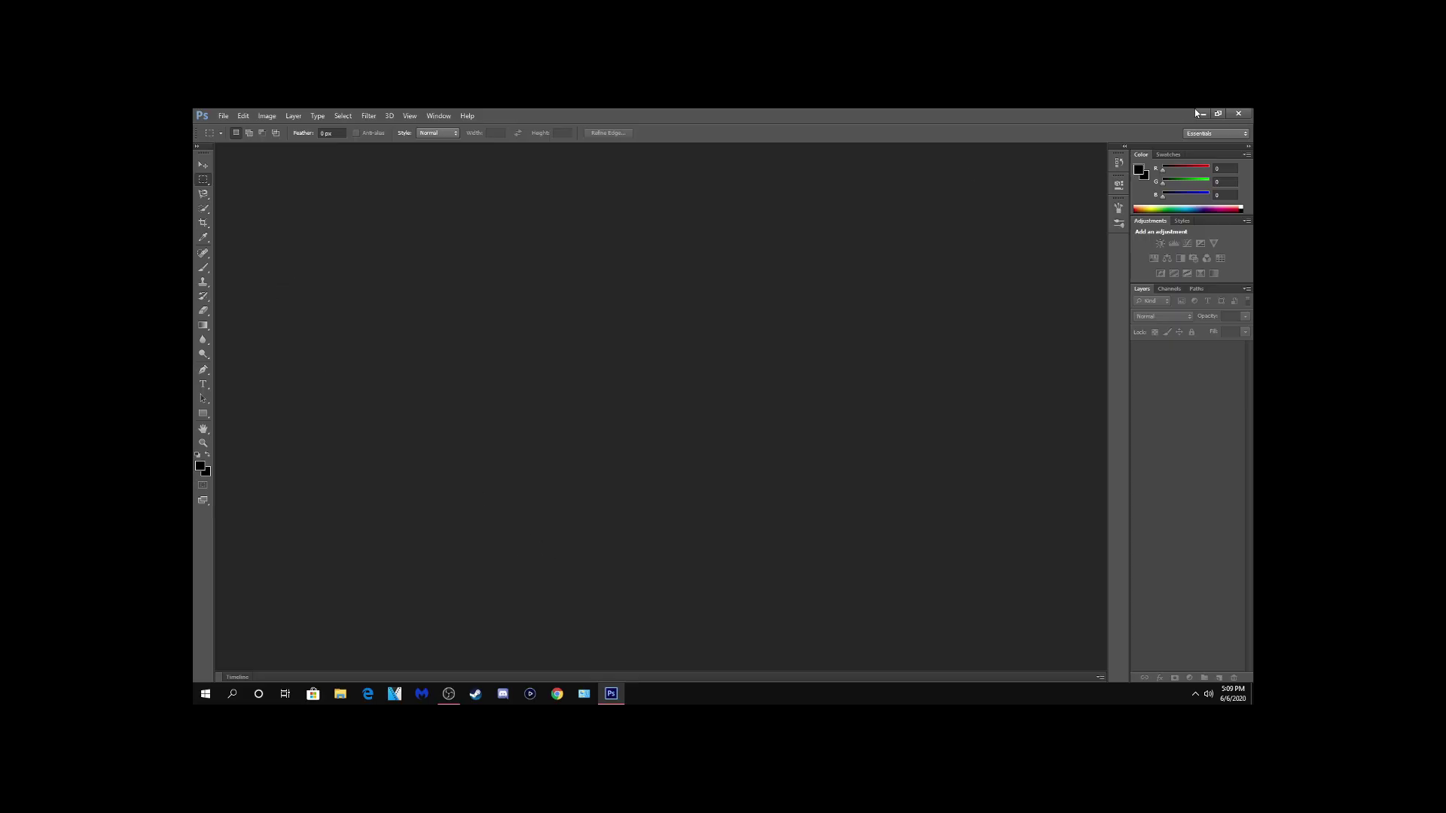
{"action": "left_click", "coordinate": [1199, 113]}
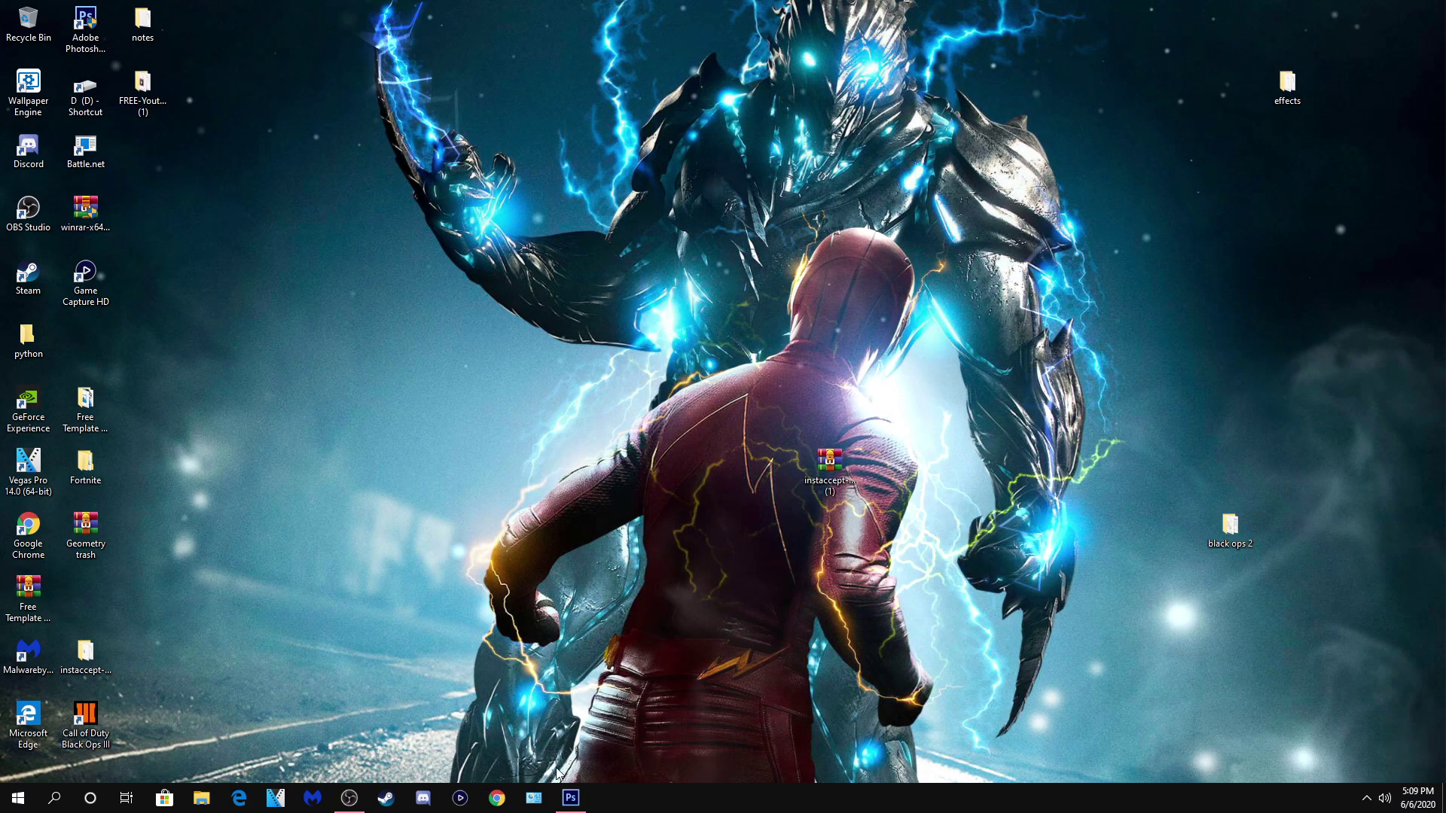
{"action": "left_click", "coordinate": [571, 797]}
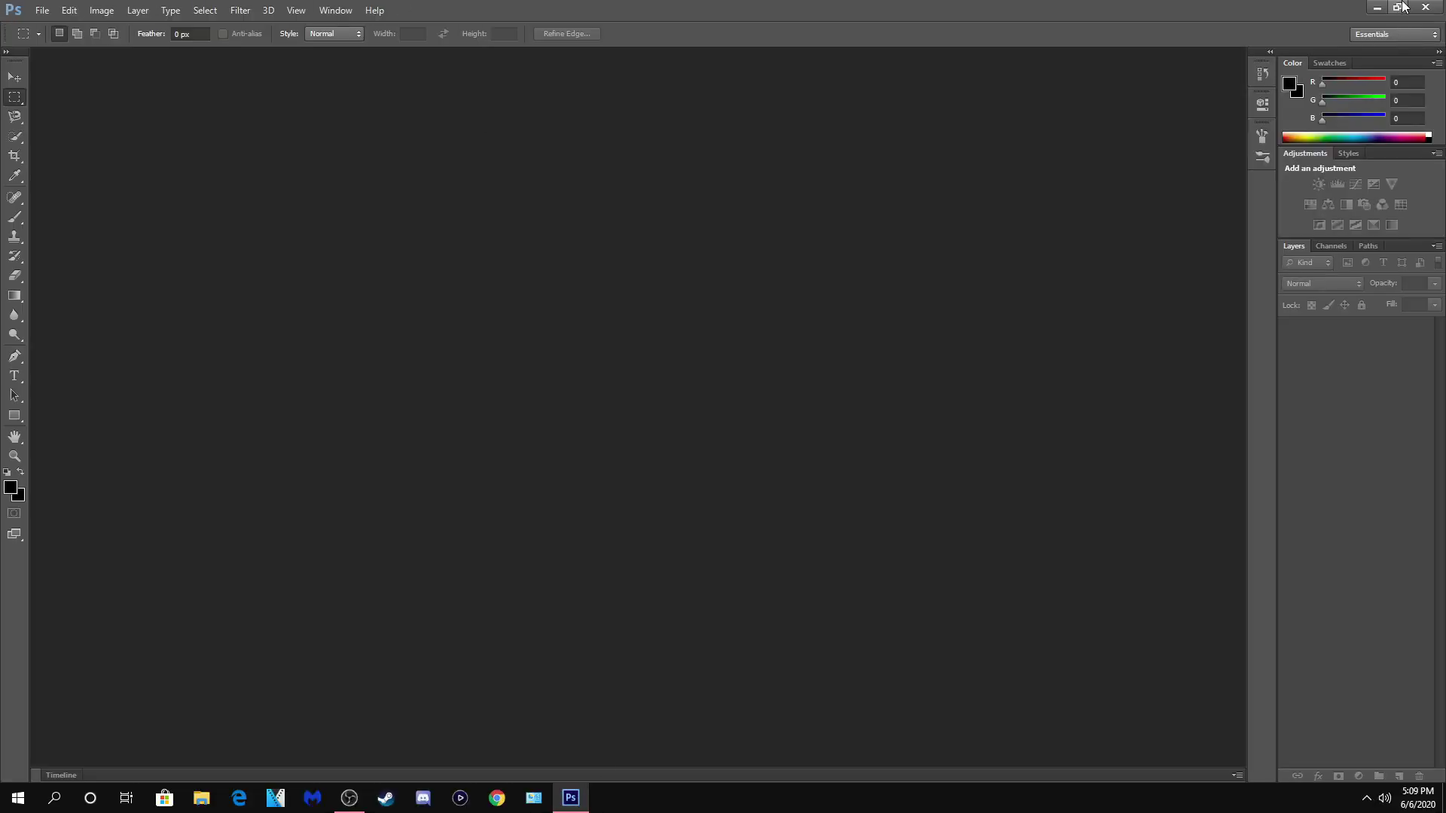
{"action": "left_click", "coordinate": [1401, 7]}
{"action": "left_click", "coordinate": [1286, 166]}
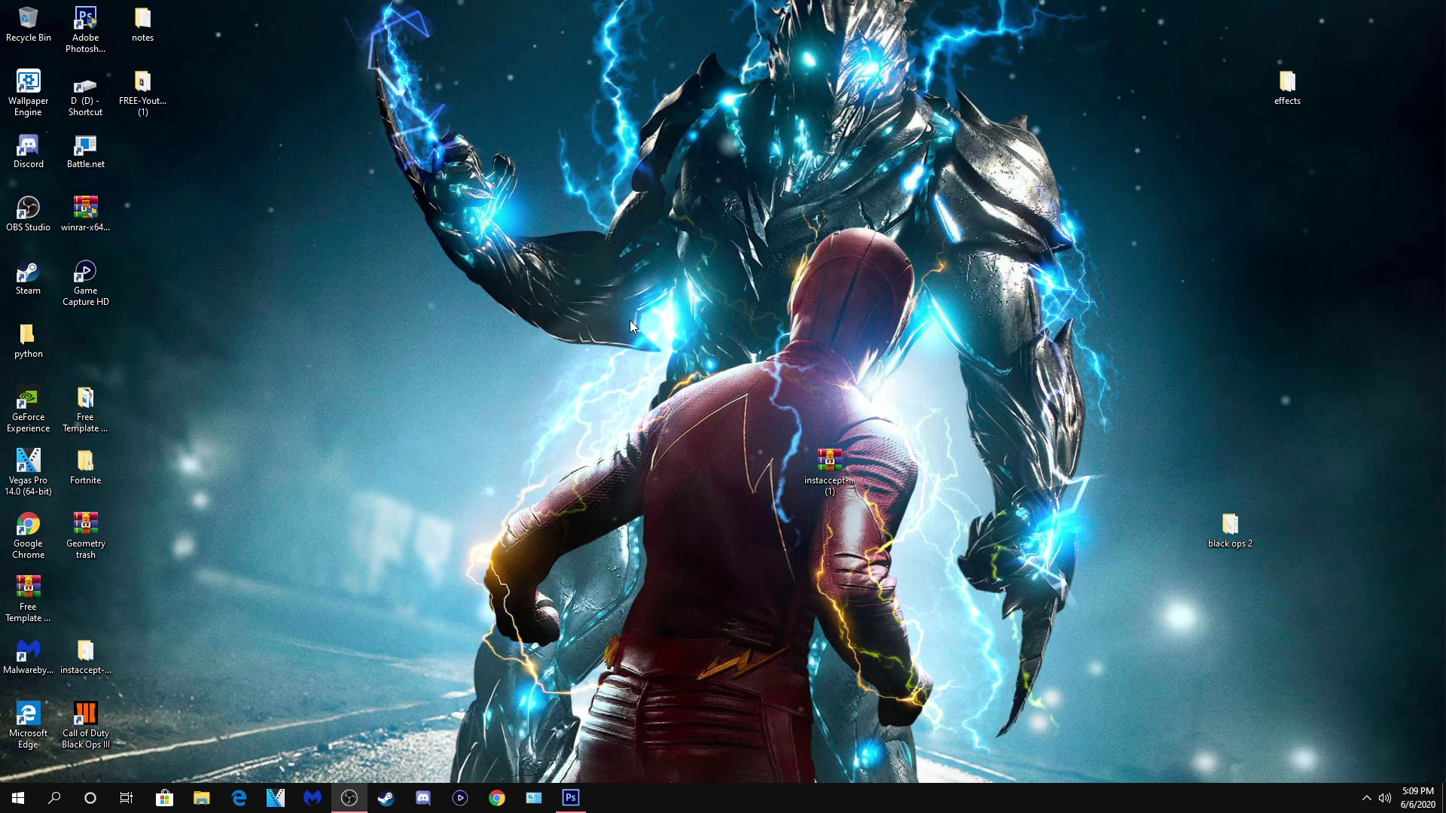
{"action": "right_click", "coordinate": [218, 365]}
{"action": "left_click", "coordinate": [286, 418]}
{"action": "left_click_drag", "start_coordinate": [283, 279], "coordinate": [503, 497]}
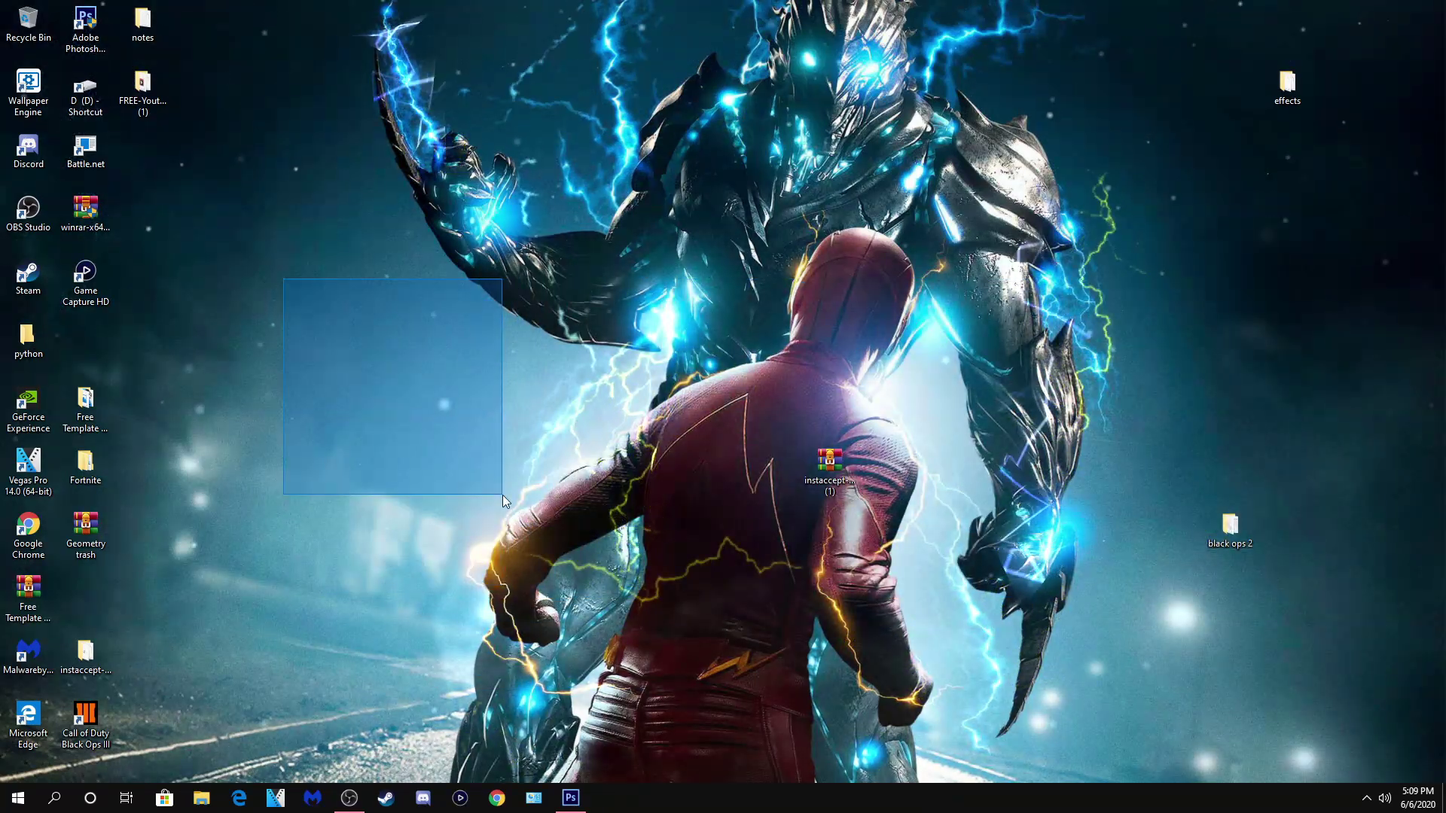
{"action": "key", "text": "alt+Tab"}
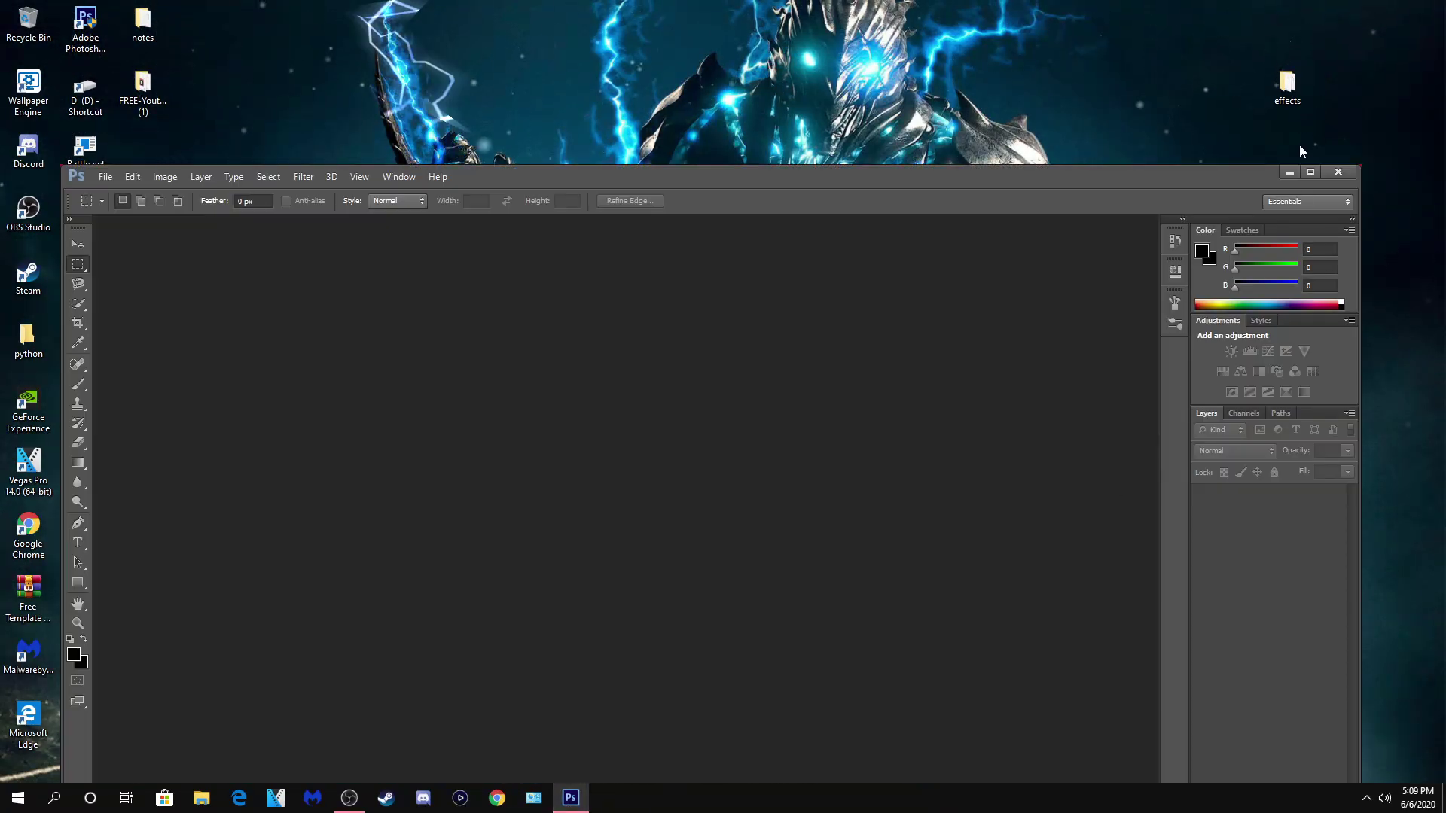
{"action": "left_click", "coordinate": [1309, 171]}
- Start a new document with a width of 1280 pixels and a height of 720 pixels
{"action": "key", "text": "ctrl+n"}
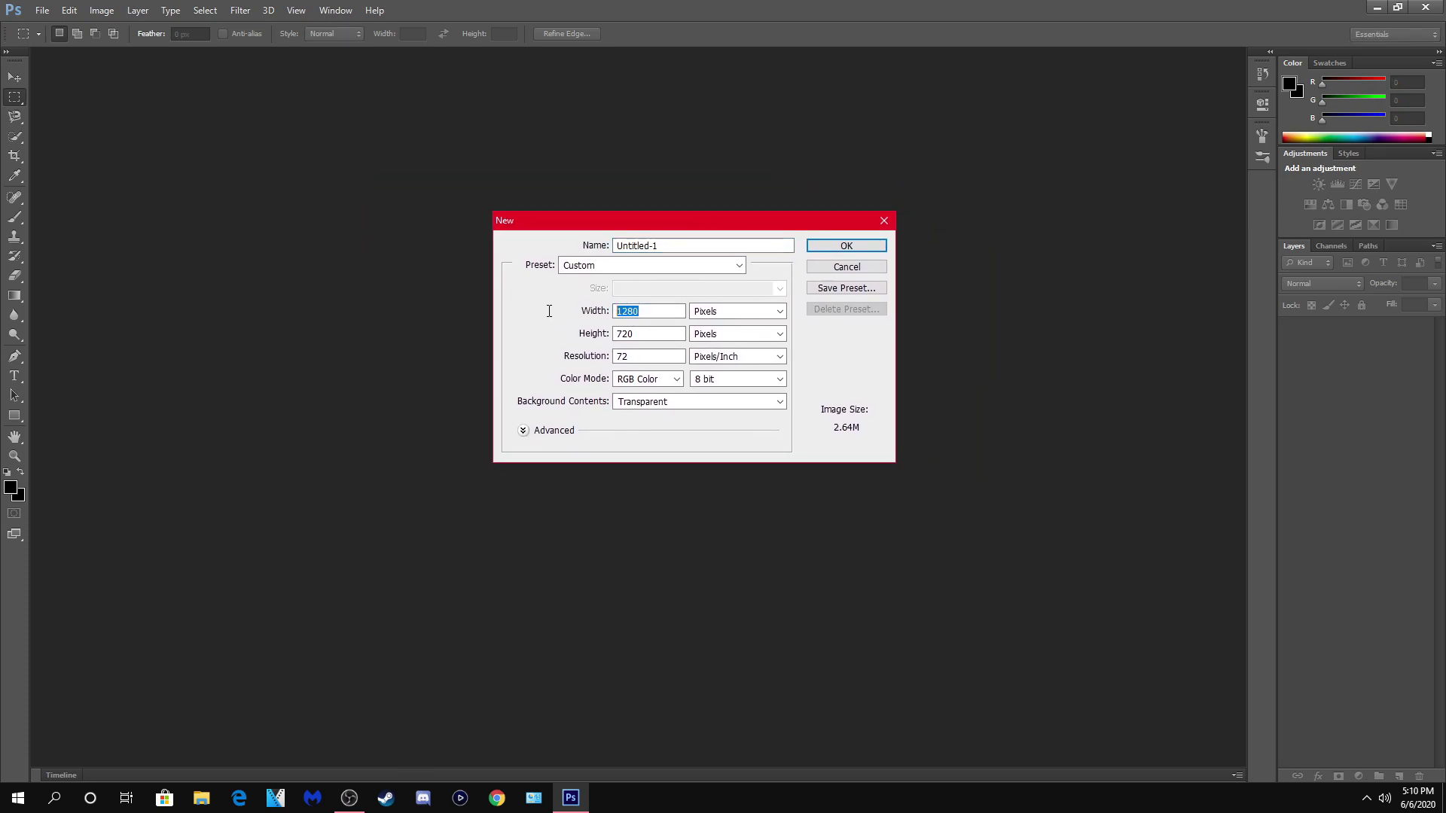
{"action": "left_click", "coordinate": [660, 311]}
{"action": "double_click", "coordinate": [626, 336]}
{"action": "left_click", "coordinate": [643, 331]}
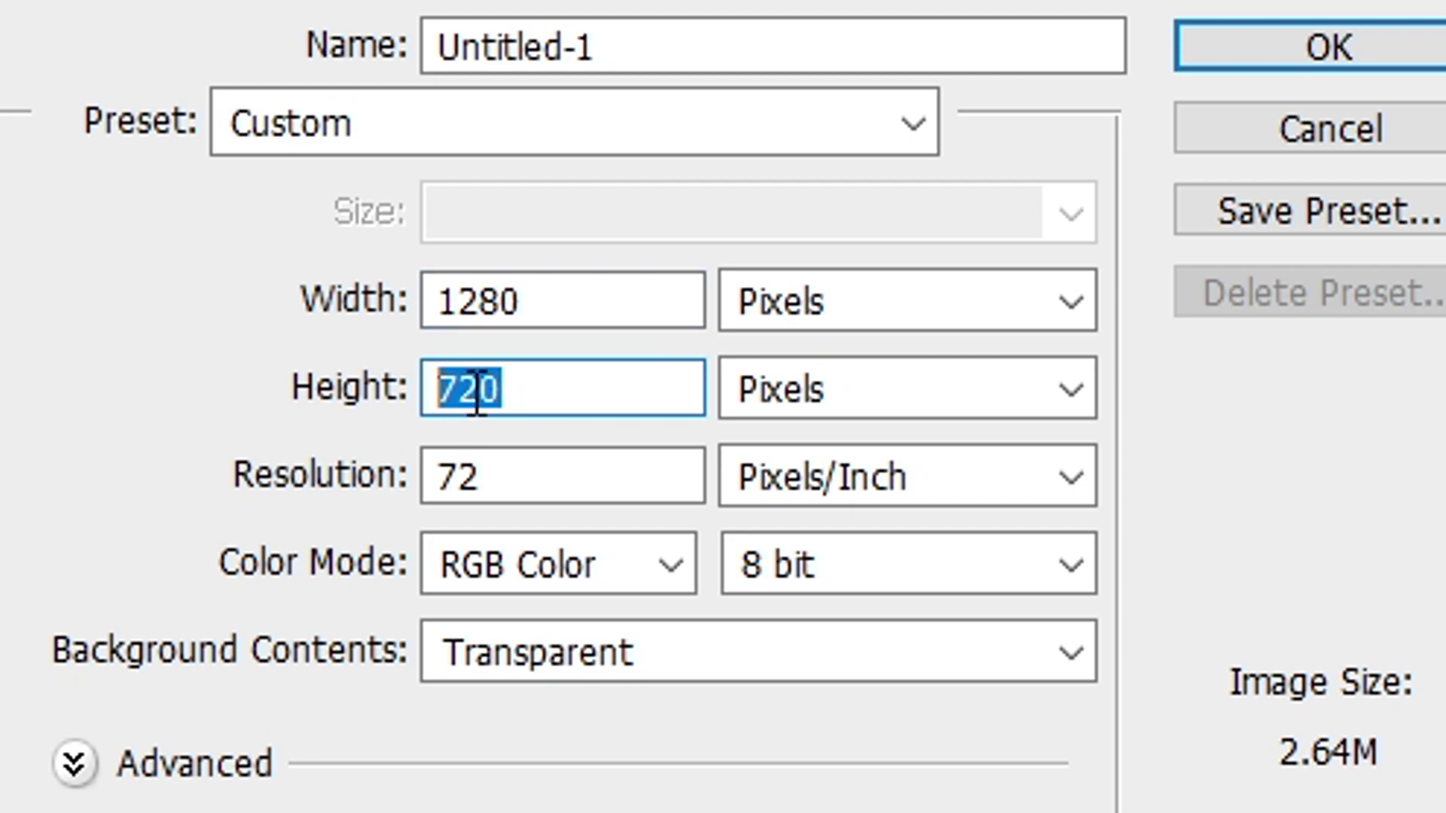
{"action": "double_click", "coordinate": [533, 299]}
{"action": "type", "text": "1"}
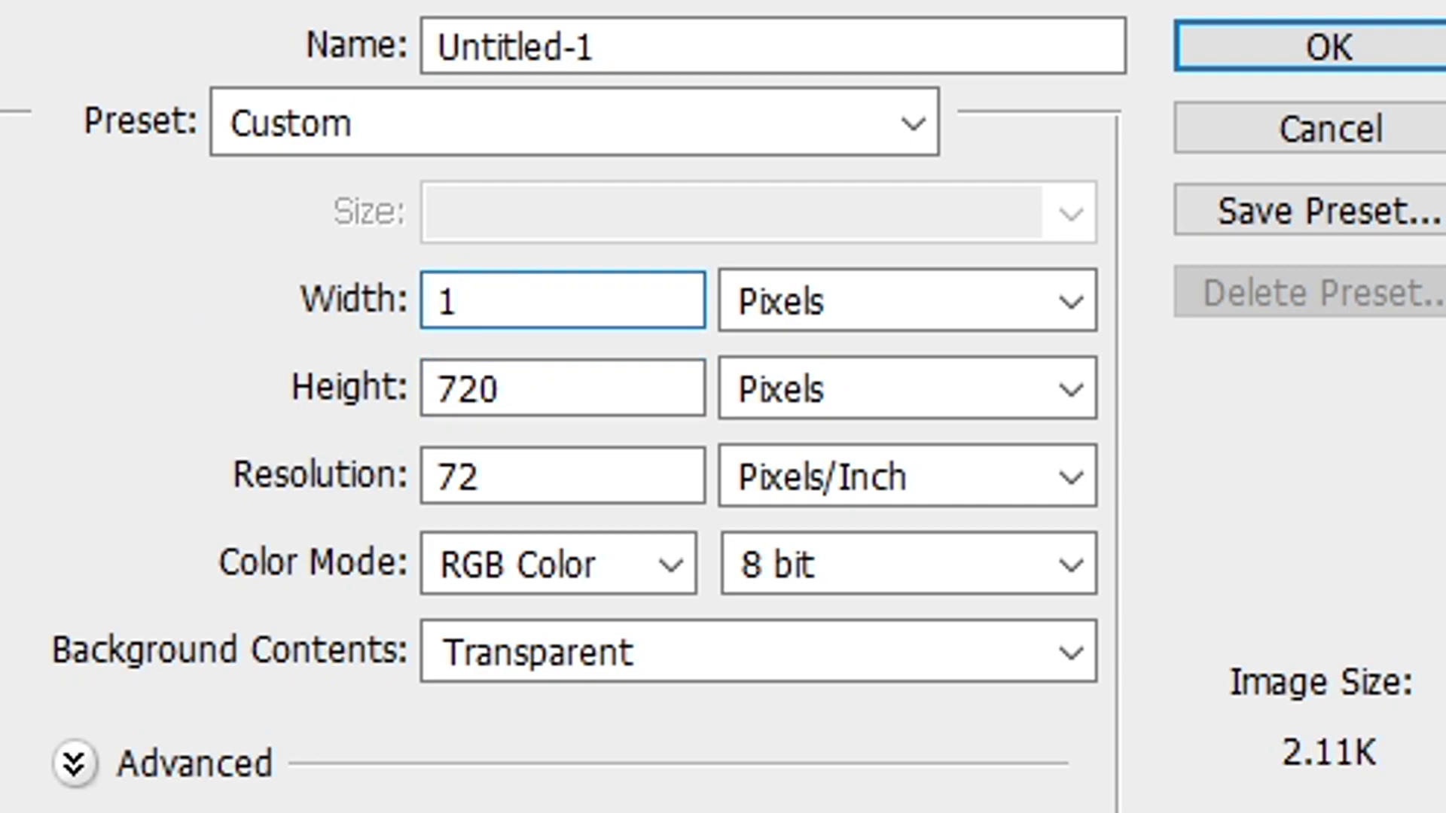
{"action": "type", "text": "950"}
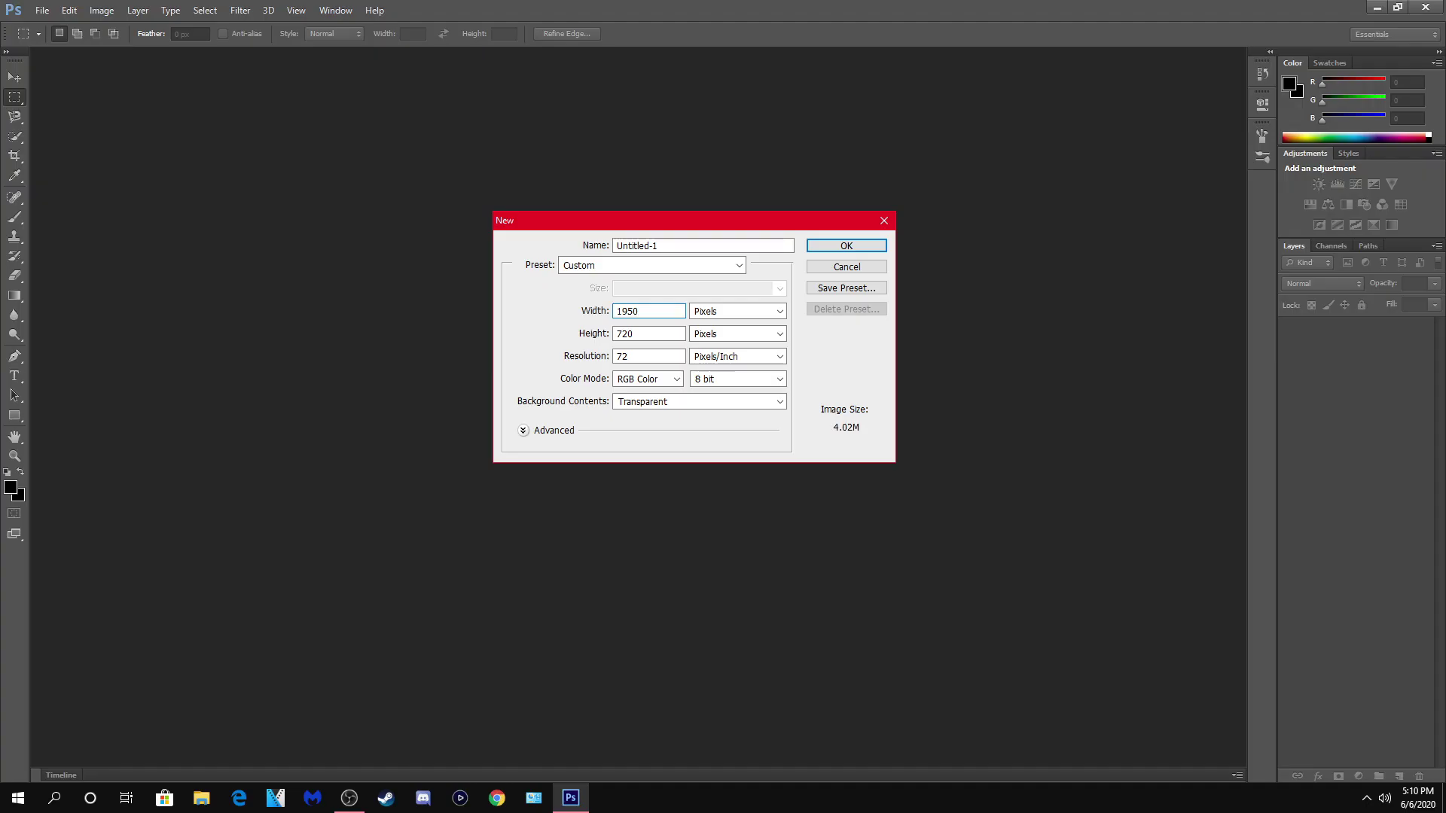
{"action": "key", "text": "BackSpace"}
{"action": "key", "text": "BackSpace"}
{"action": "key", "text": "BackSpace"}
{"action": "key", "text": "BackSpace"}
{"action": "type", "text": "1"}
{"action": "key", "text": "BackSpace"}
{"action": "type", "text": "120"}
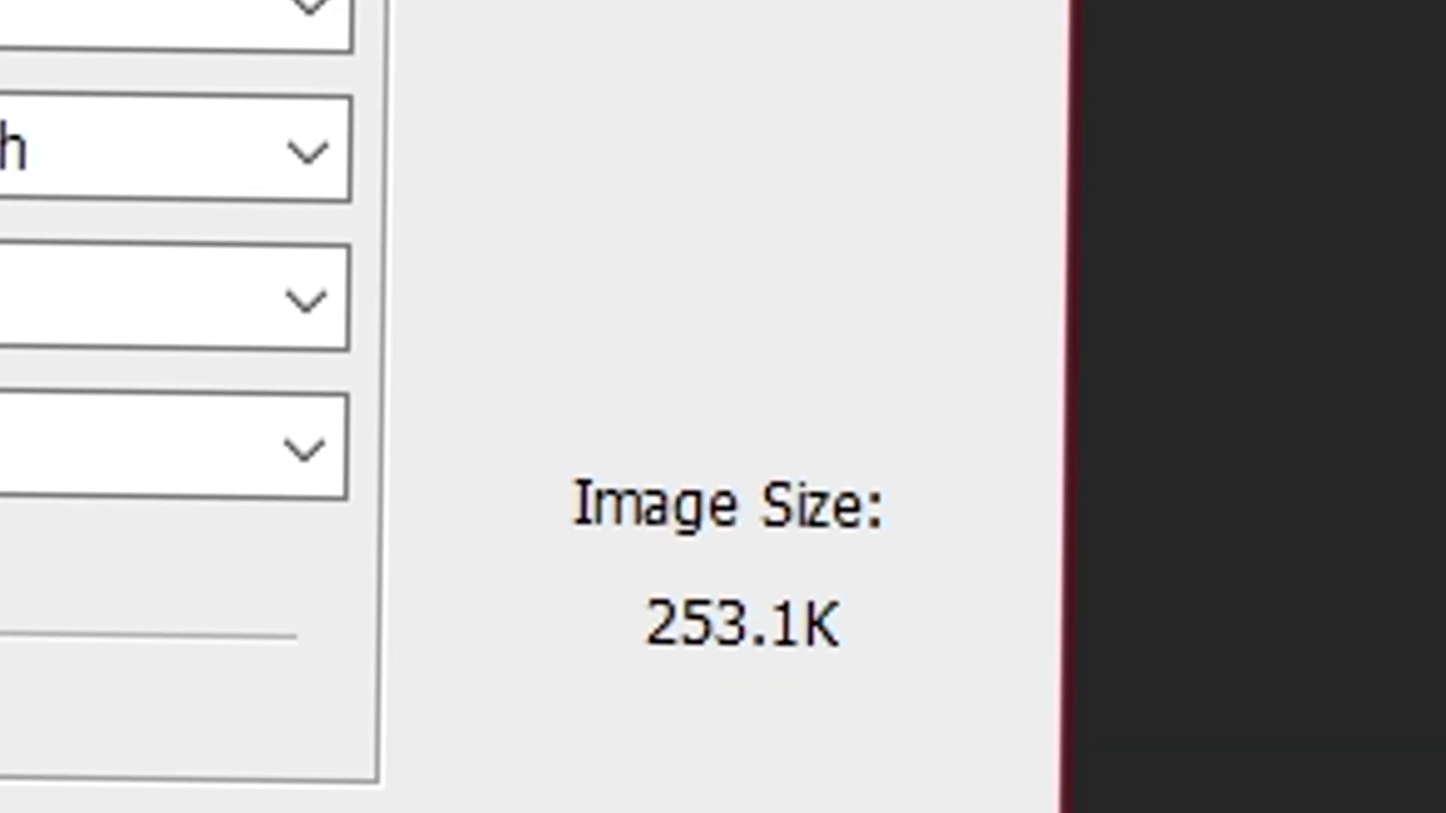
{"action": "key", "text": "BackSpace"}
{"action": "type", "text": "80"}
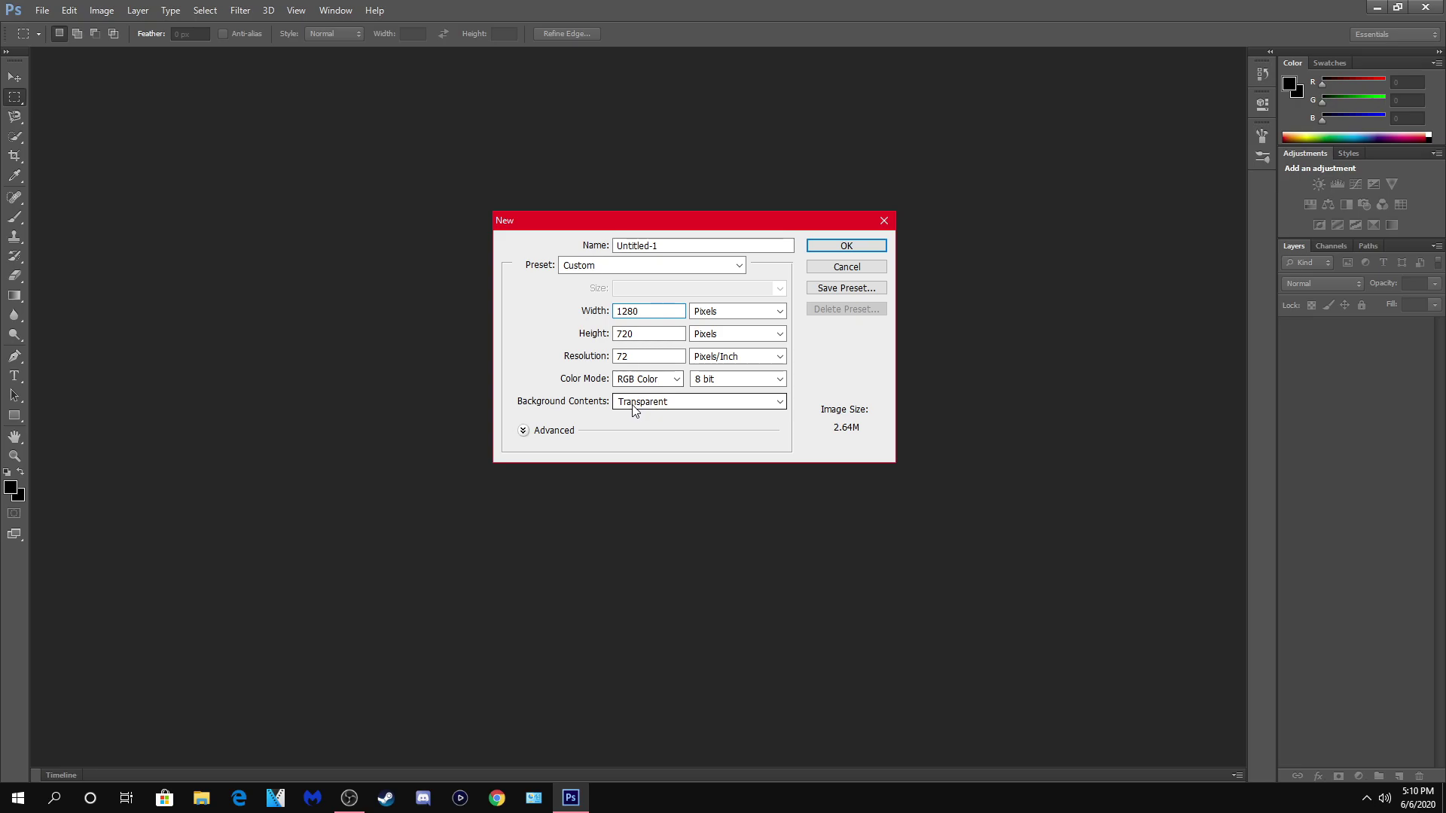
- Keep the background contents Transparent, name the new document "video" and create it
{"action": "left_click", "coordinate": [751, 414]}
{"action": "left_click", "coordinate": [686, 402]}
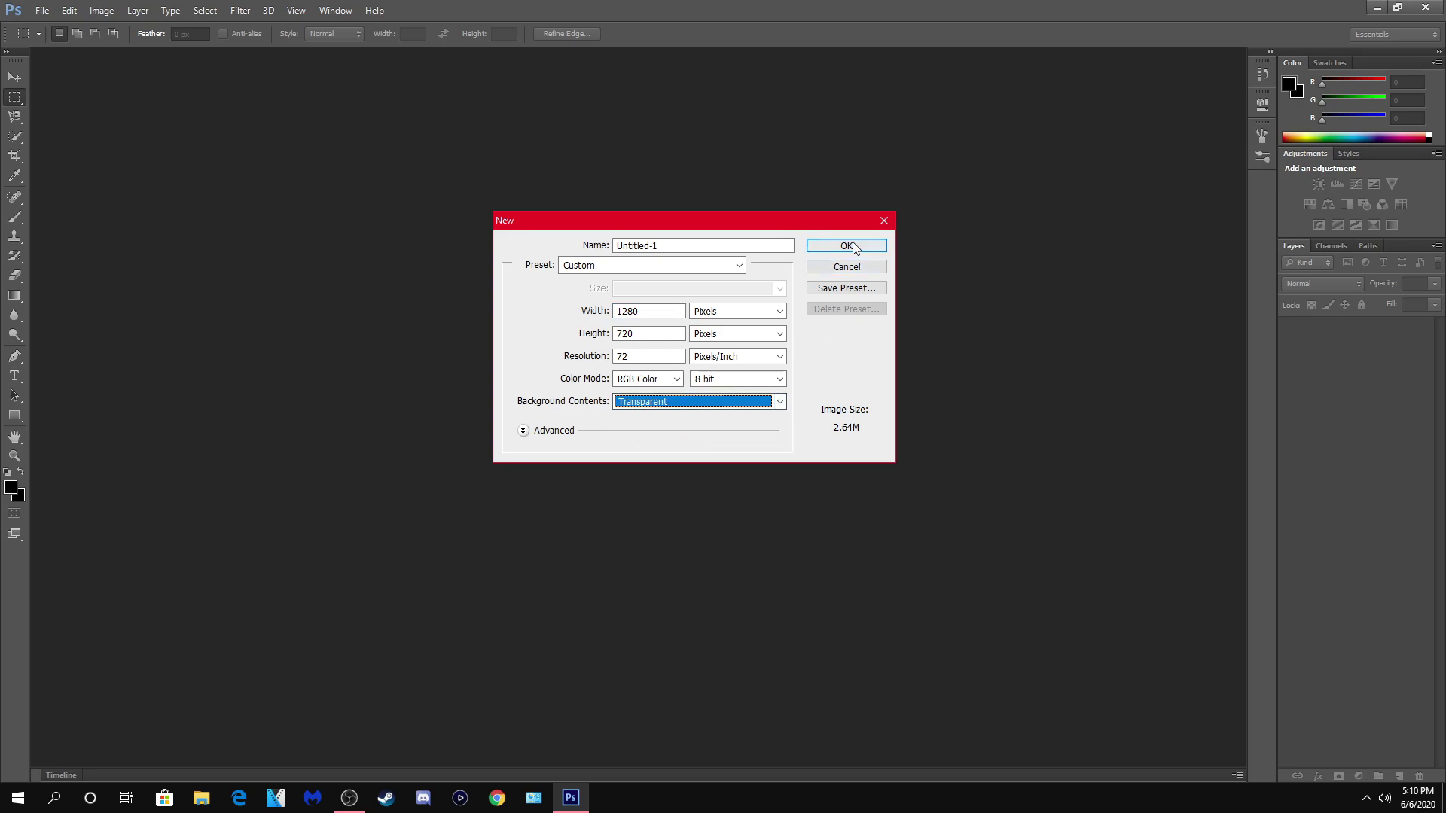
{"action": "left_click", "coordinate": [640, 246]}
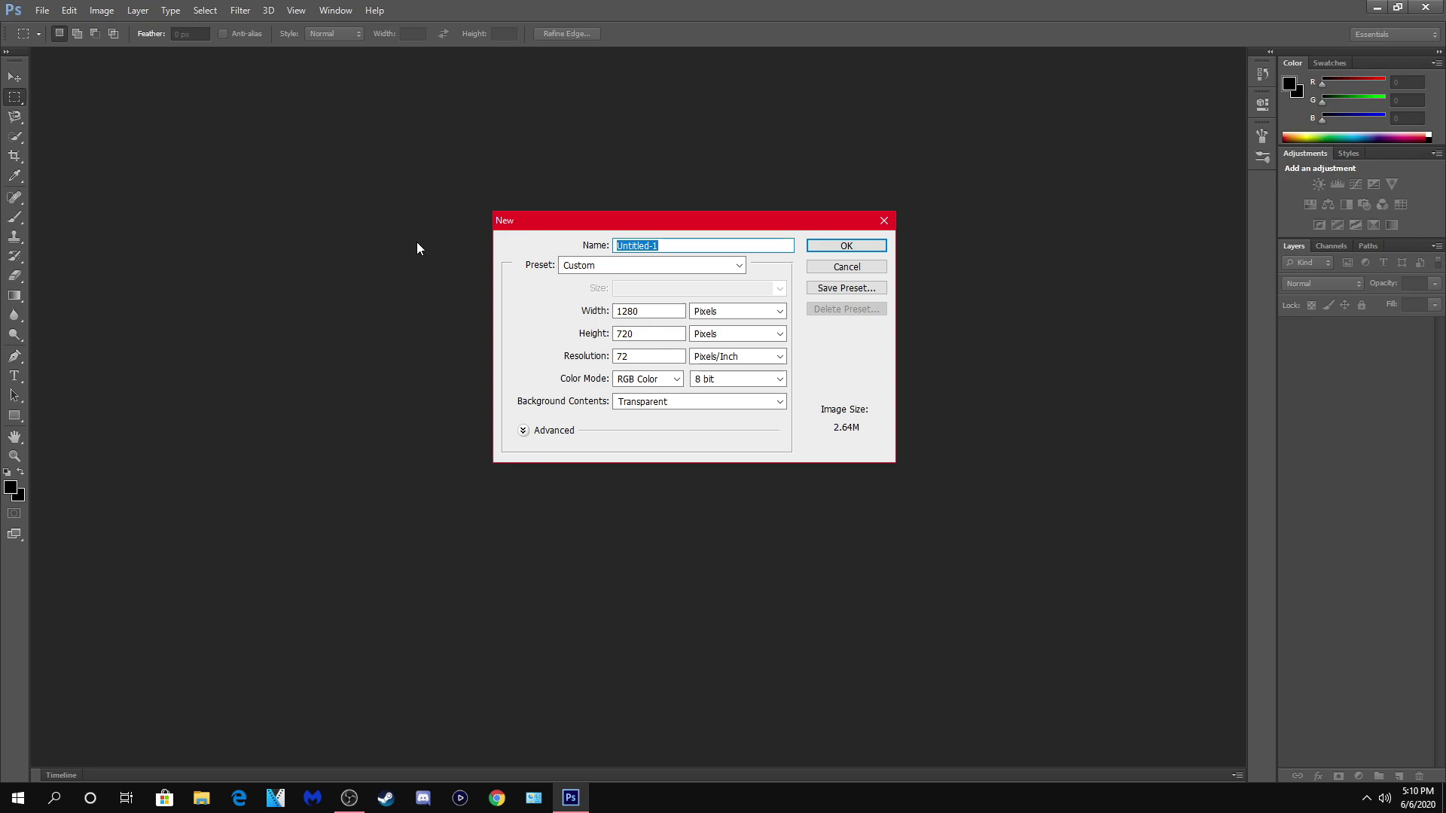
{"action": "type", "text": "video"}
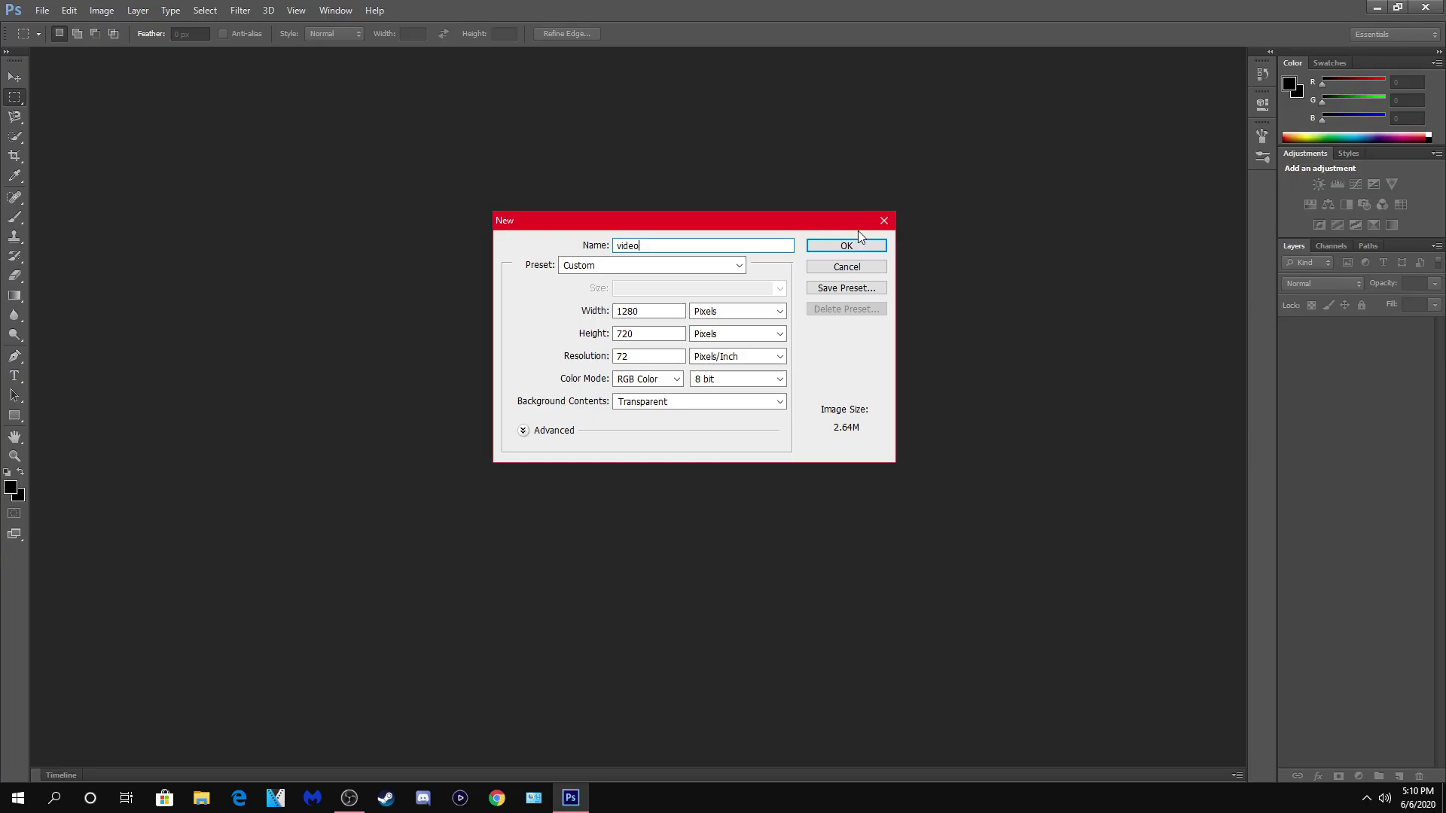
{"action": "left_click", "coordinate": [851, 246]}
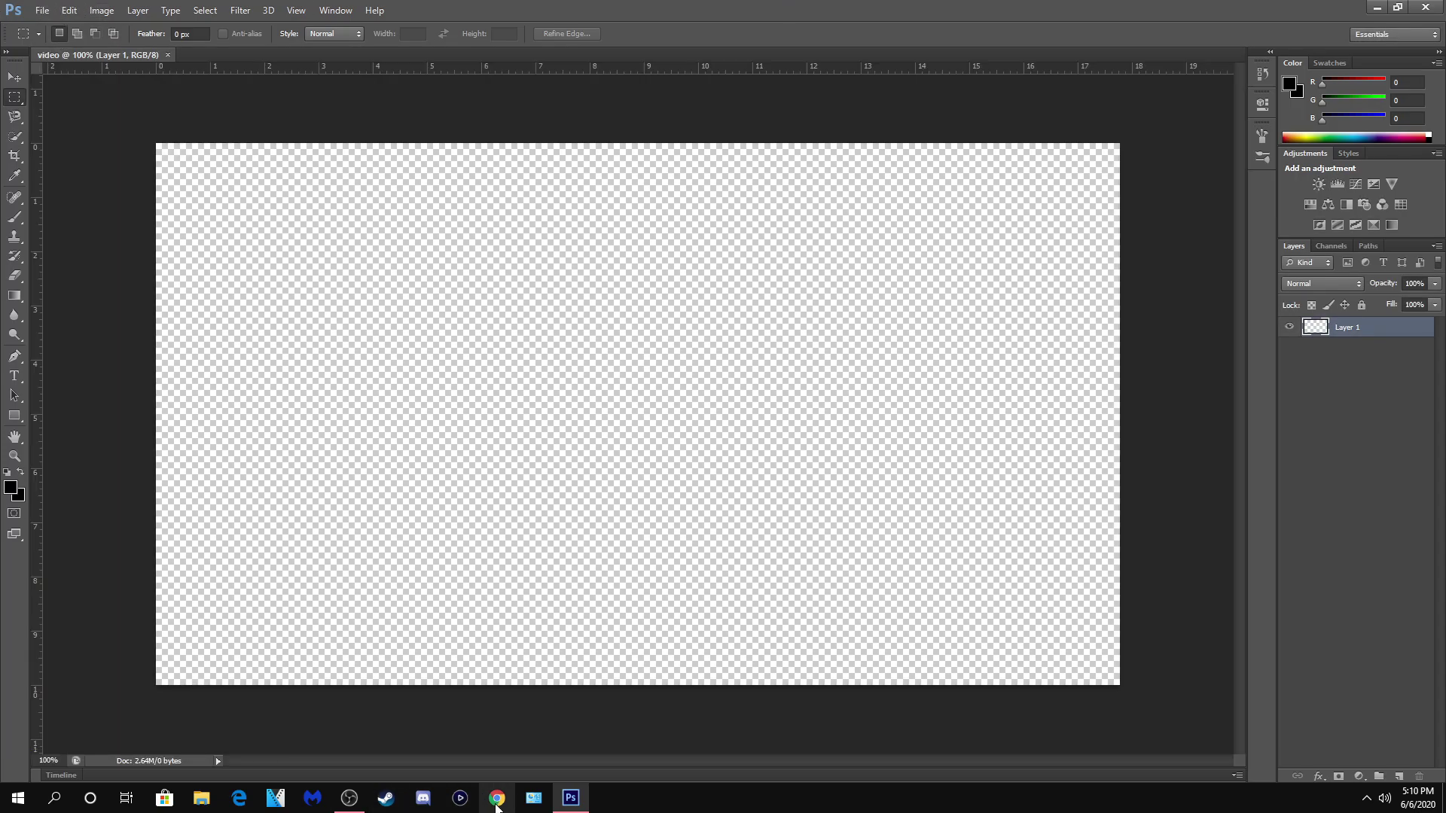
- Switch to Chrome, go to youtube.com and look over the channel's video thumbnails
{"action": "left_click", "coordinate": [497, 797]}
{"action": "type", "text": "youtube.com"}
{"action": "key", "text": "Return"}
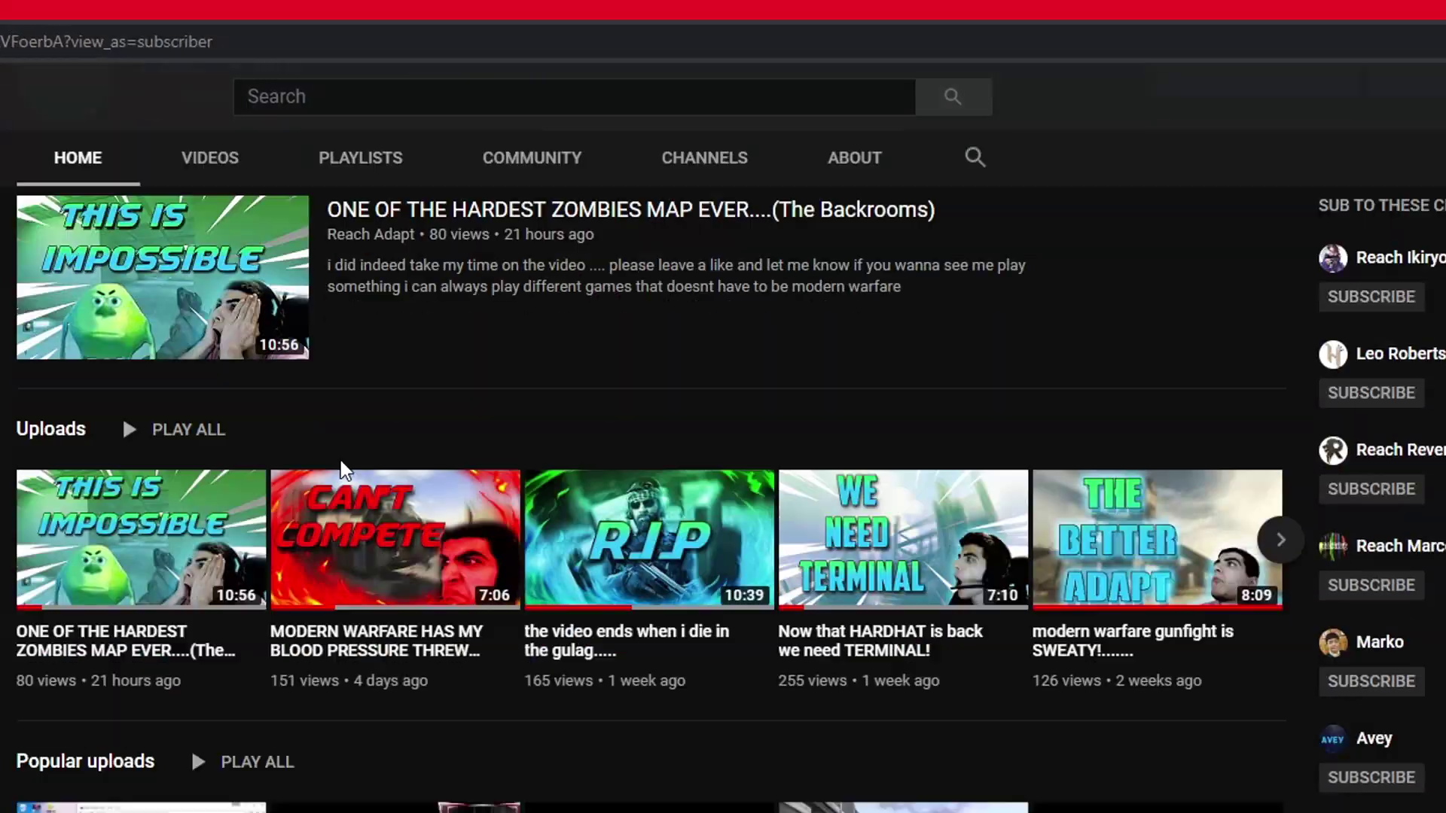
{"action": "scroll", "coordinate": [341, 460], "scroll_direction": "up", "scroll_amount": 5}
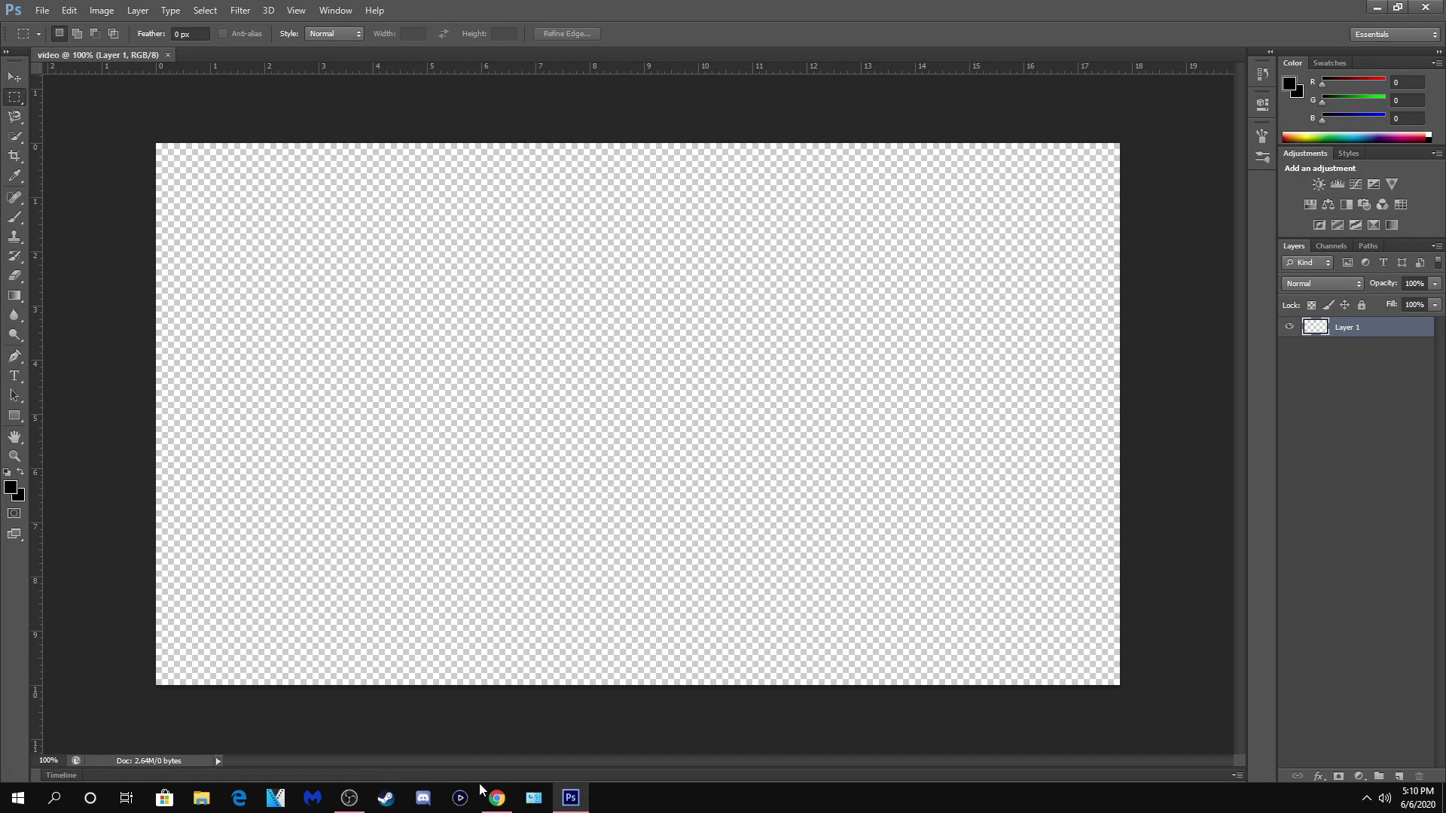
- Search Google Images in Chrome for "beaches background" and preview the beach wallpaper with palm trees
{"action": "left_click", "coordinate": [495, 797]}
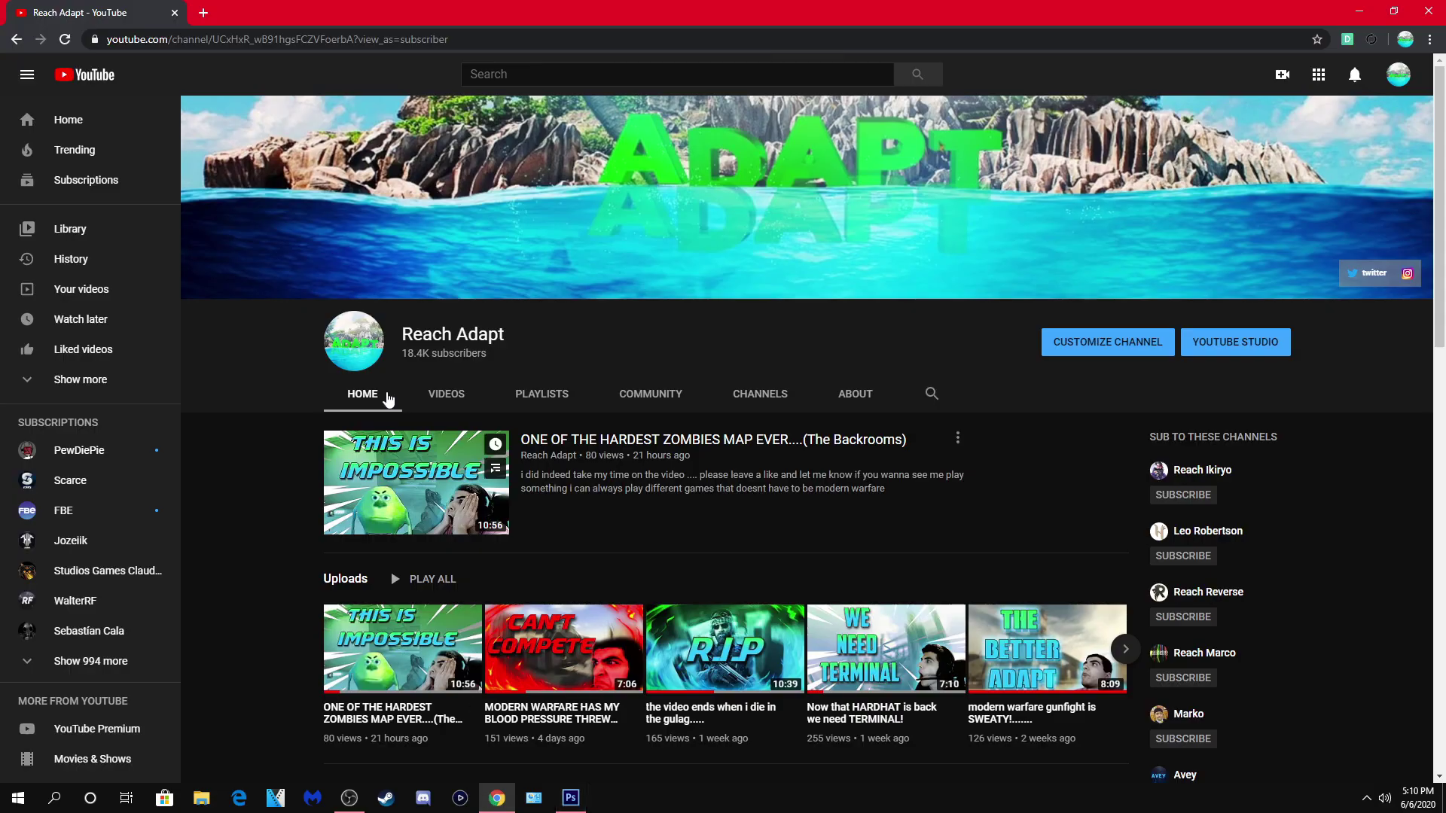
{"action": "left_click", "coordinate": [201, 12]}
{"action": "type", "text": "beach"}
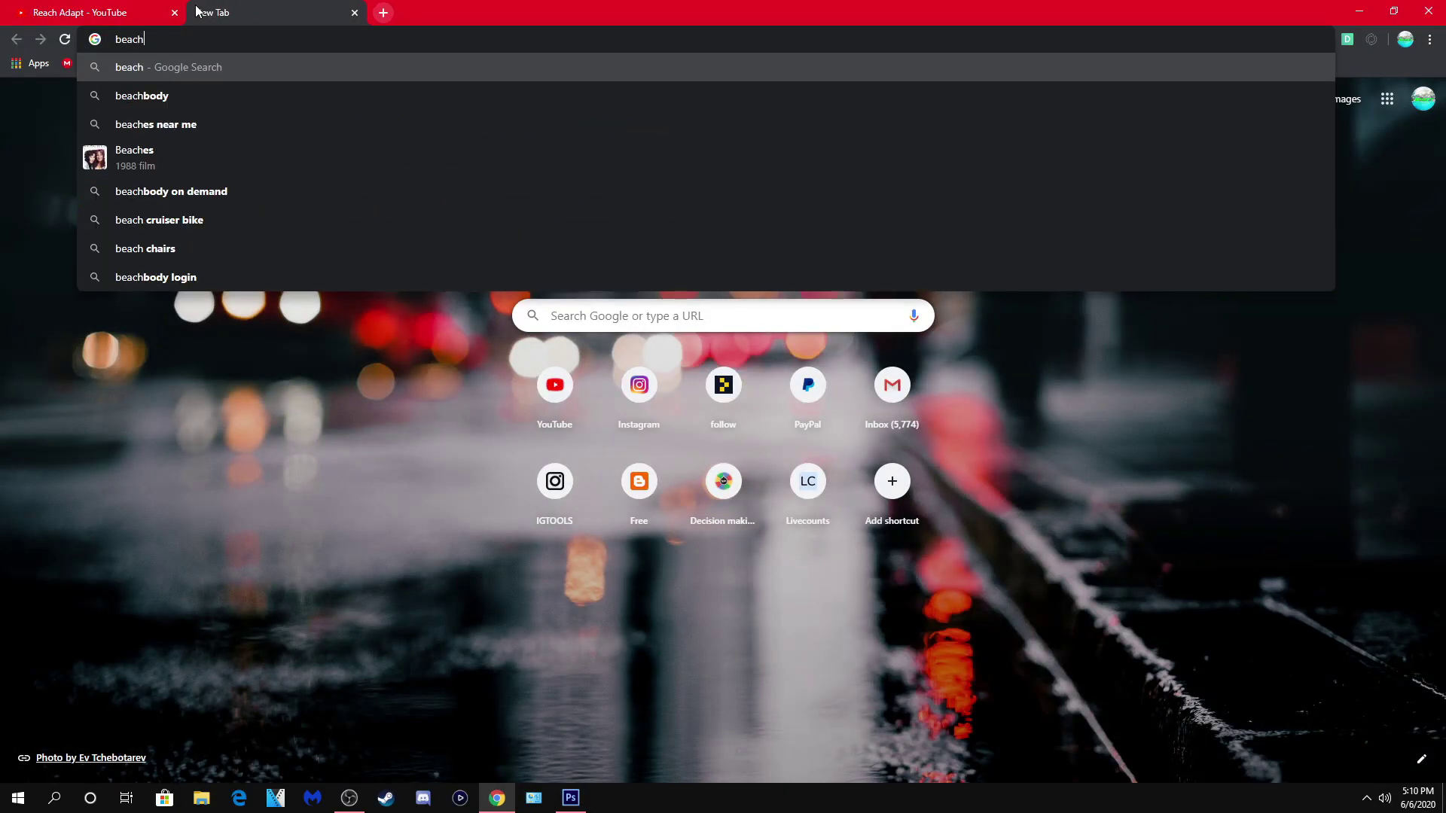
{"action": "key", "text": "BackSpace"}
{"action": "key", "text": "BackSpace"}
{"action": "key", "text": "BackSpace"}
{"action": "key", "text": "BackSpace"}
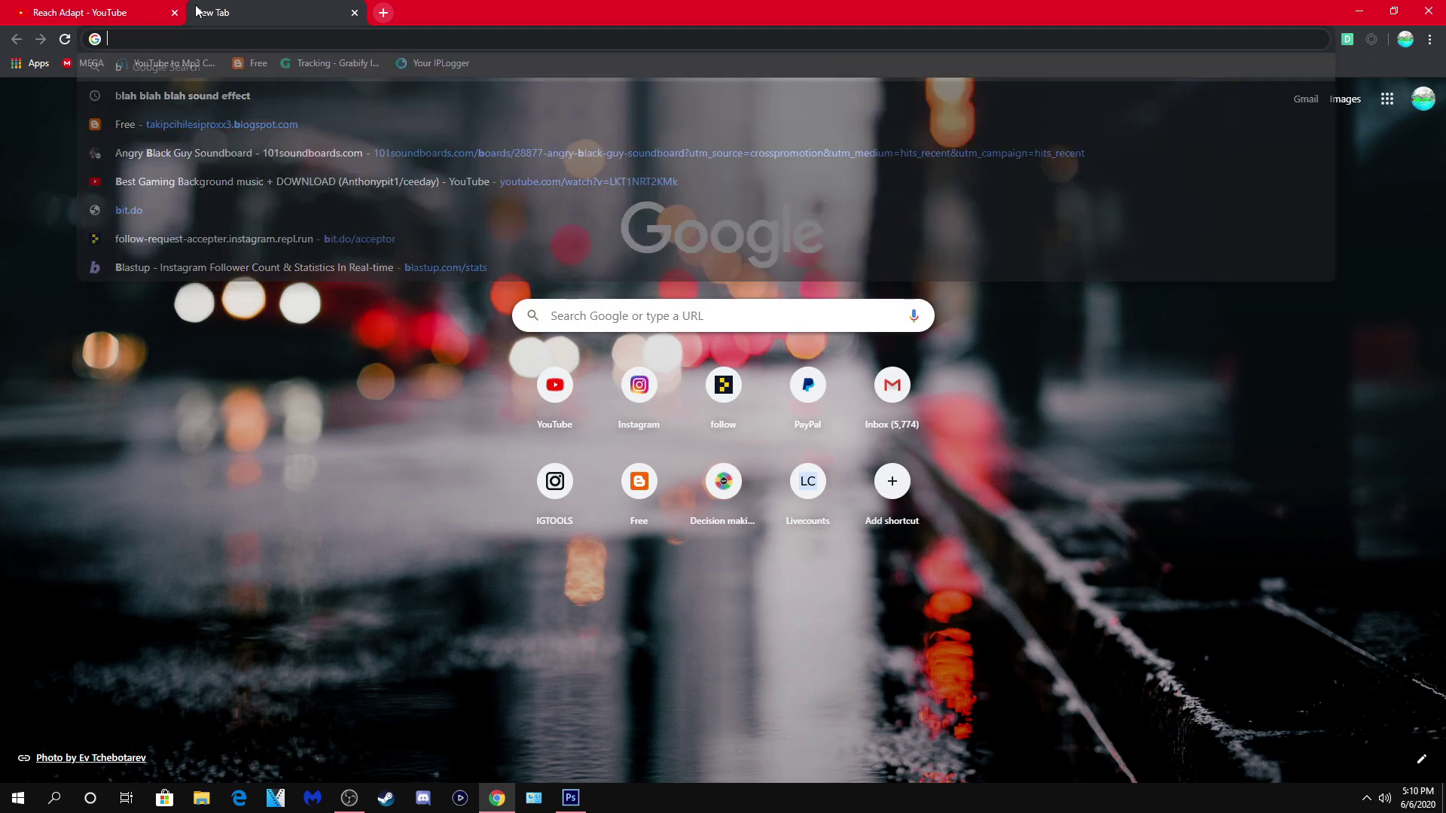
{"action": "type", "text": "beaches "}
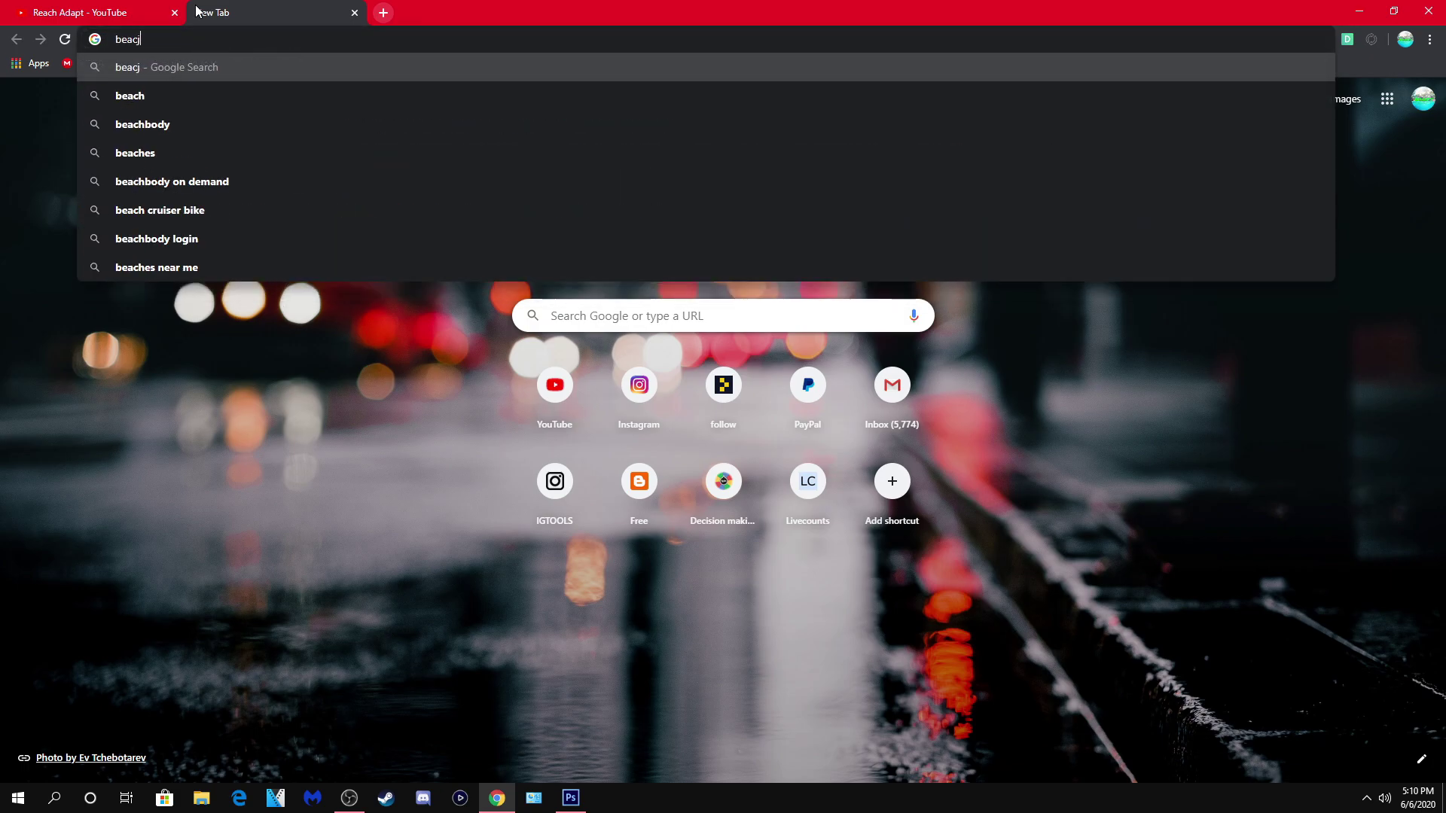
{"action": "type", "text": "ba"}
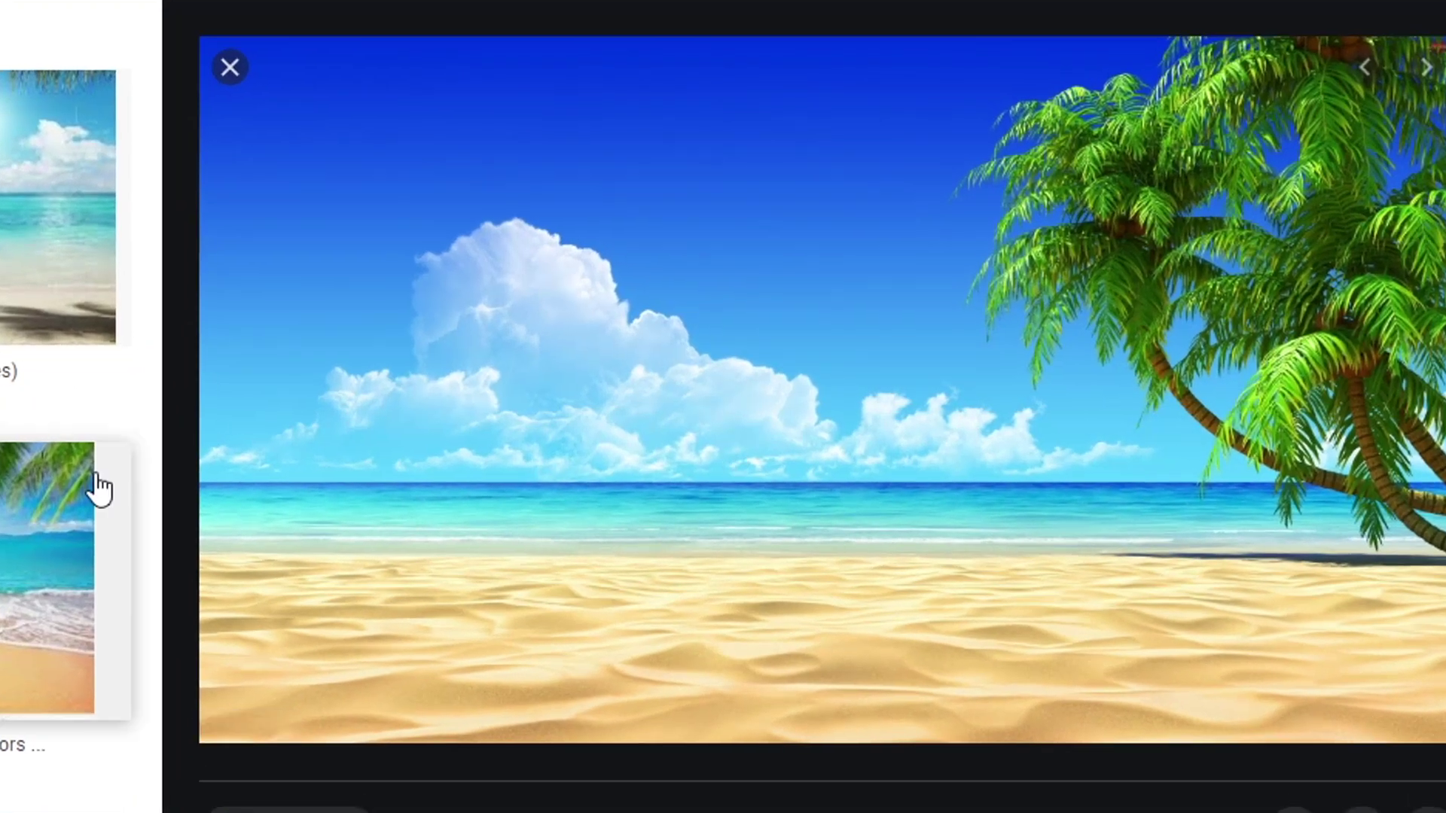
{"action": "scroll", "coordinate": [1043, 269], "scroll_direction": "down", "scroll_amount": 5}
{"action": "scroll", "coordinate": [990, 400], "scroll_direction": "up", "scroll_amount": 6}
{"action": "scroll", "coordinate": [910, 392], "scroll_direction": "up", "scroll_amount": 5}
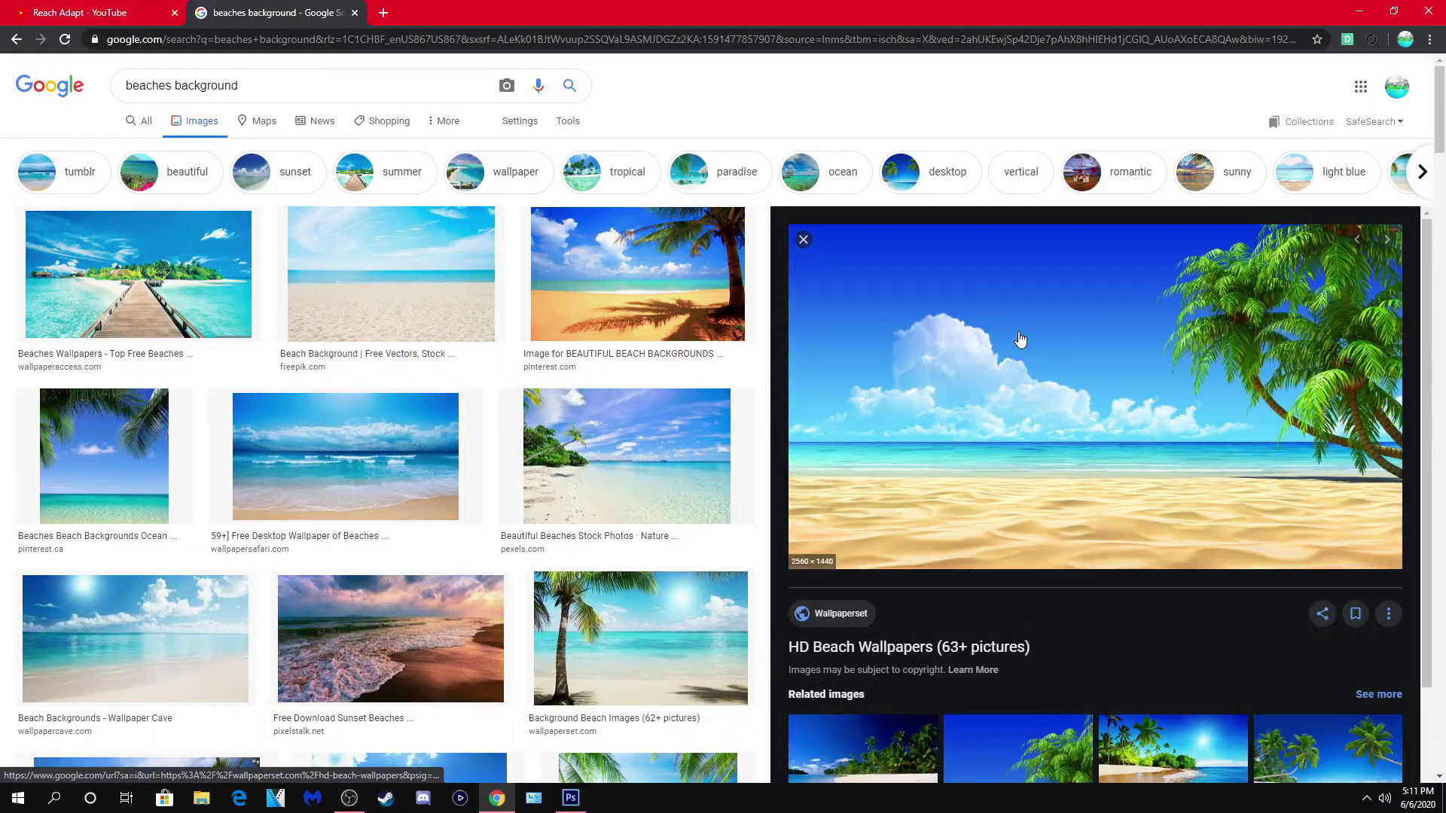
{"action": "scroll", "coordinate": [291, 461], "scroll_direction": "down", "scroll_amount": 1}
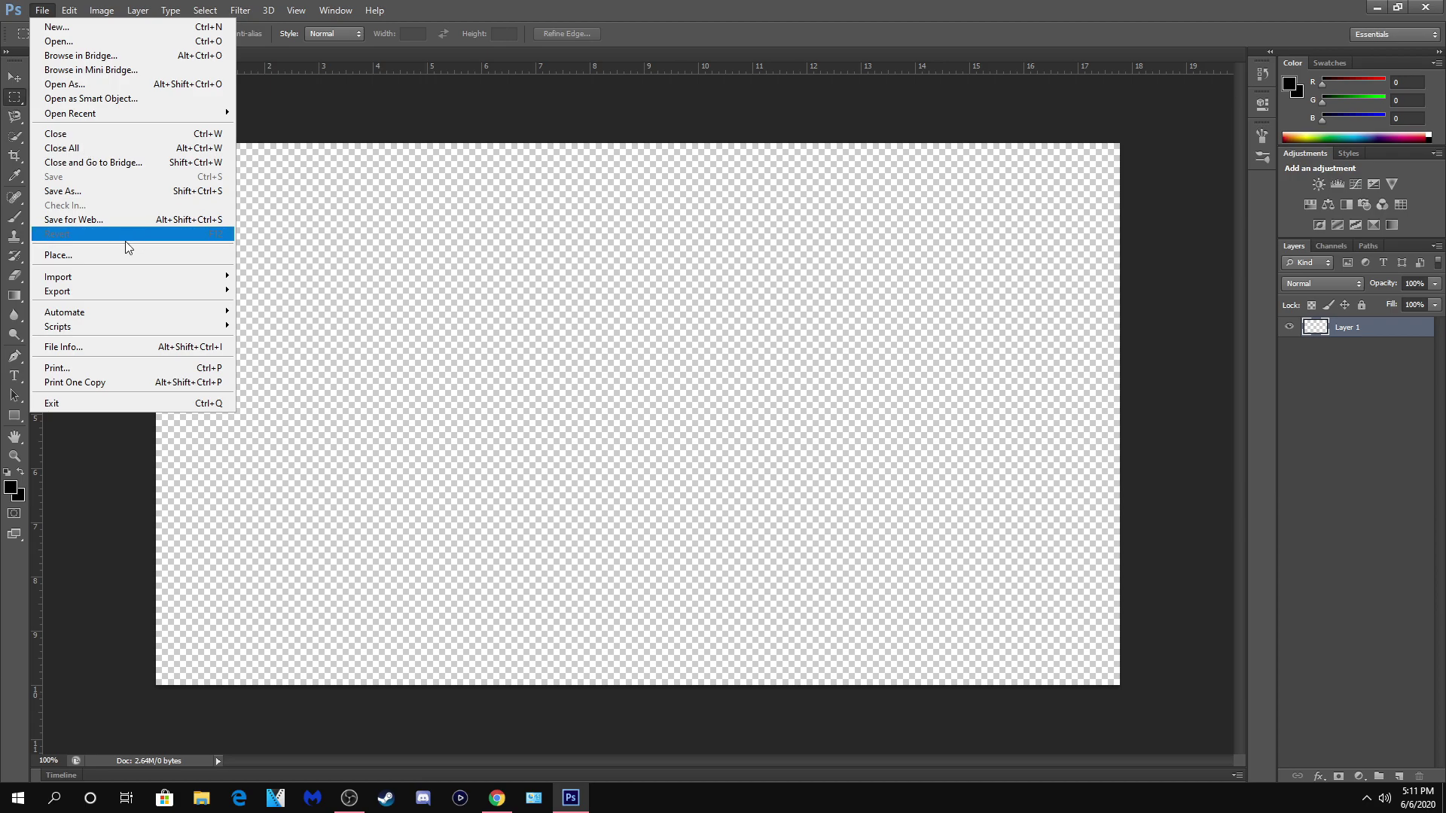
- Switch back to Photoshop and place the beach image 65348.jpg with the default Camera Raw settings
{"action": "left_click", "coordinate": [127, 254]}
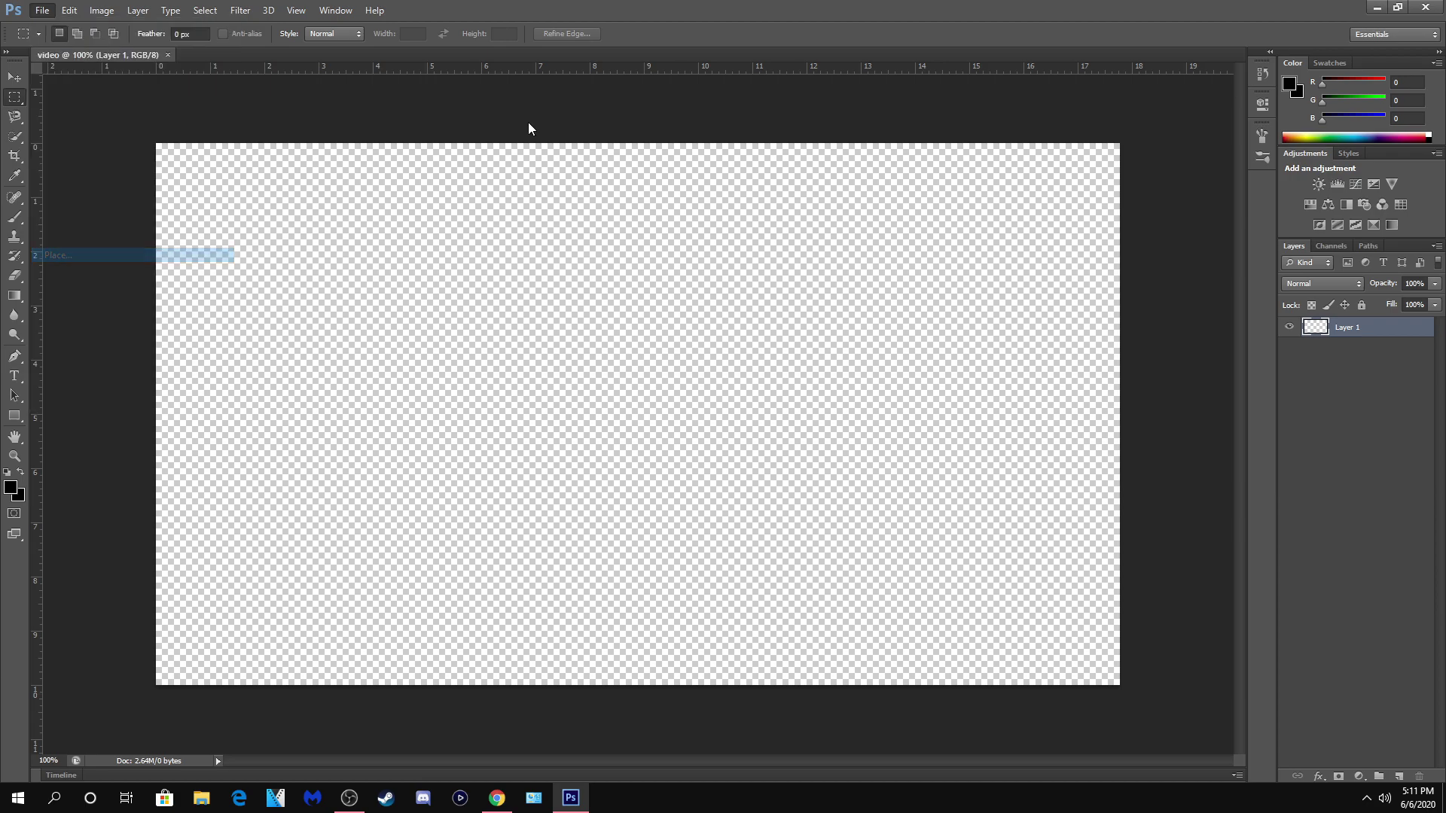
{"action": "double_click", "coordinate": [314, 381]}
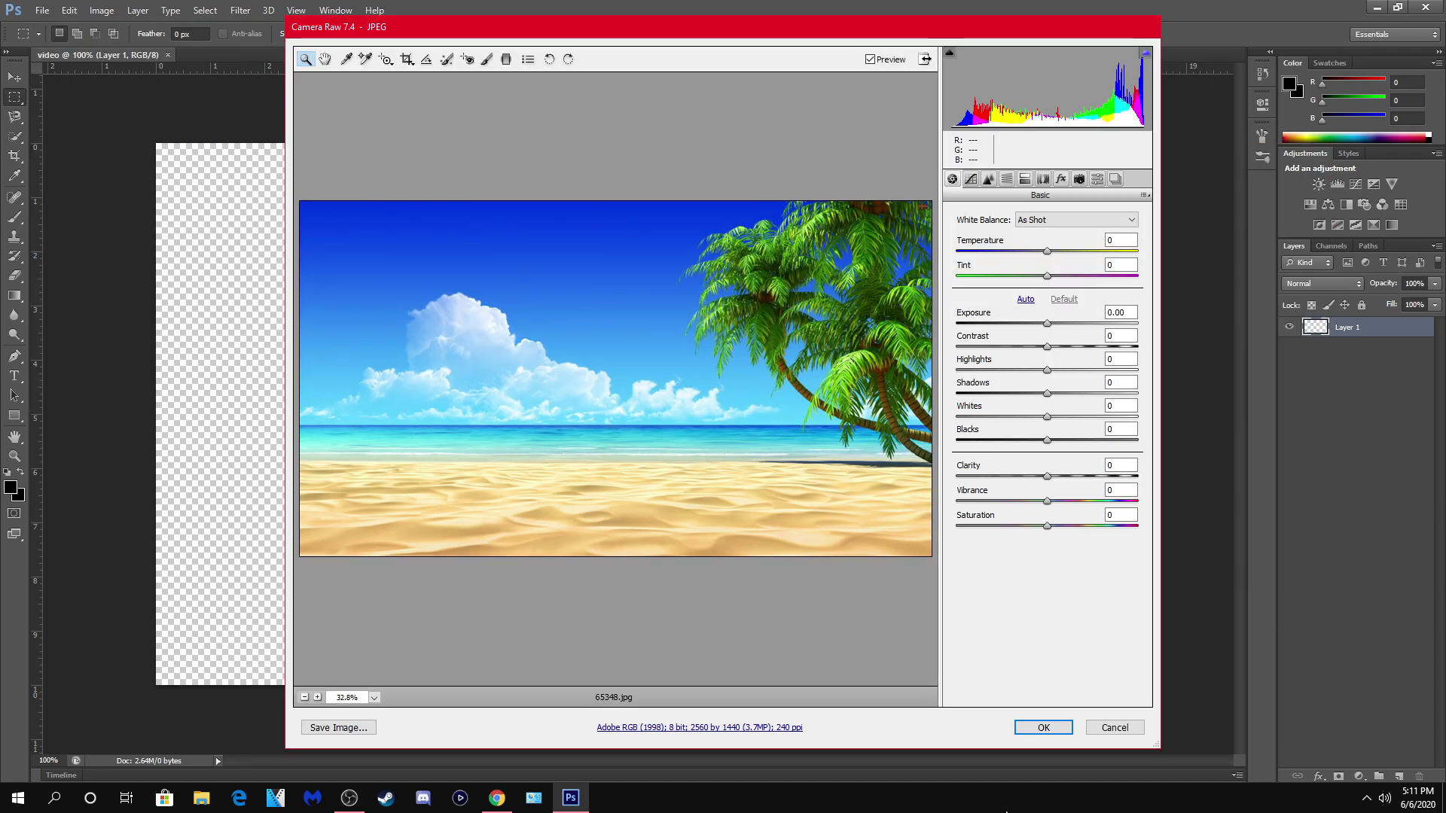
{"action": "left_click", "coordinate": [1038, 727]}
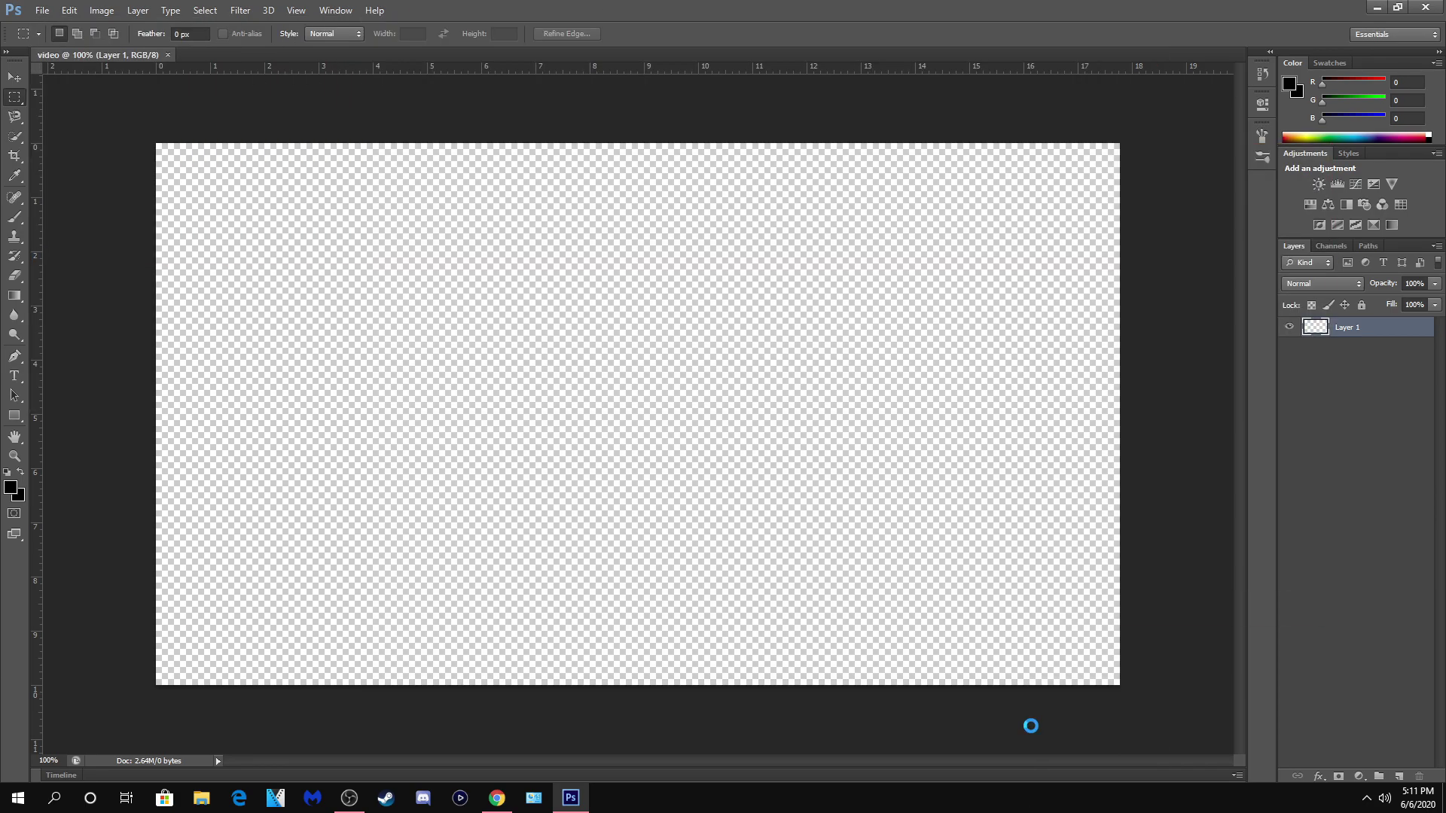
- Scale the placed beach image to about 168% so it covers the whole canvas, and commit the placement
{"action": "left_click_drag", "start_coordinate": [343, 252], "coordinate": [151, 138]}
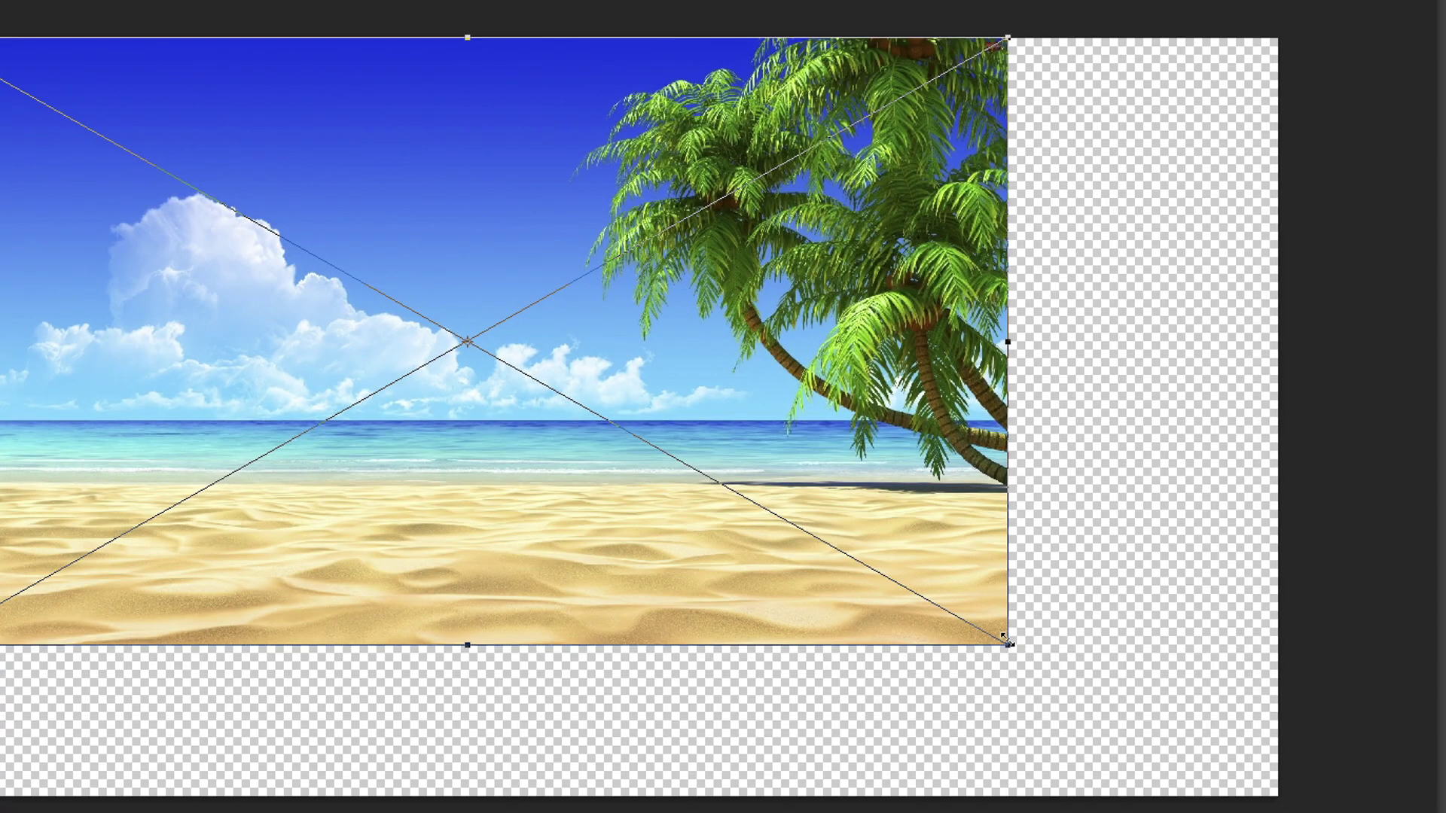
{"action": "left_click_drag", "start_coordinate": [1008, 641], "coordinate": [1254, 775]}
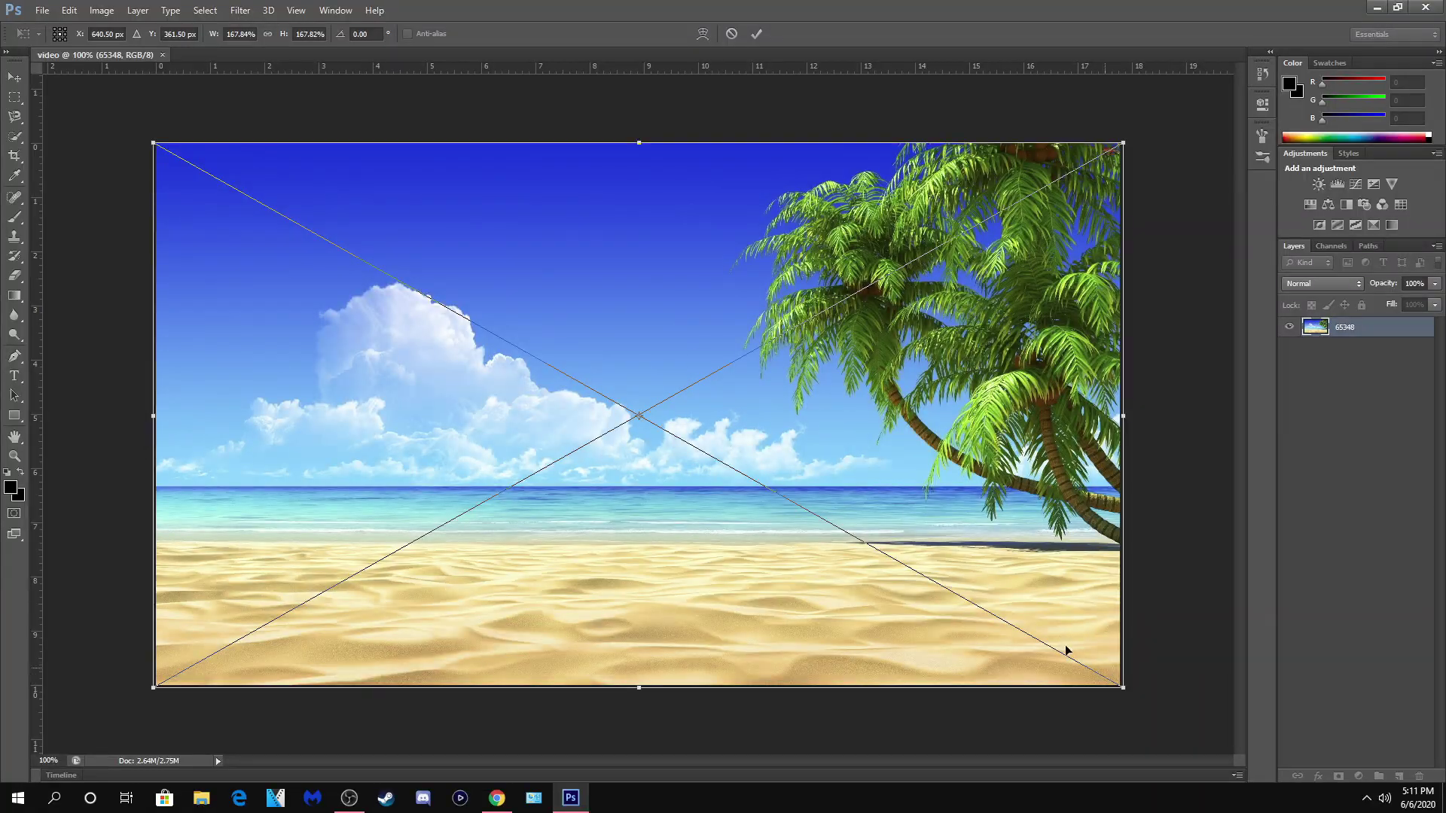
{"action": "left_click", "coordinate": [15, 77]}
{"action": "left_click", "coordinate": [653, 301]}
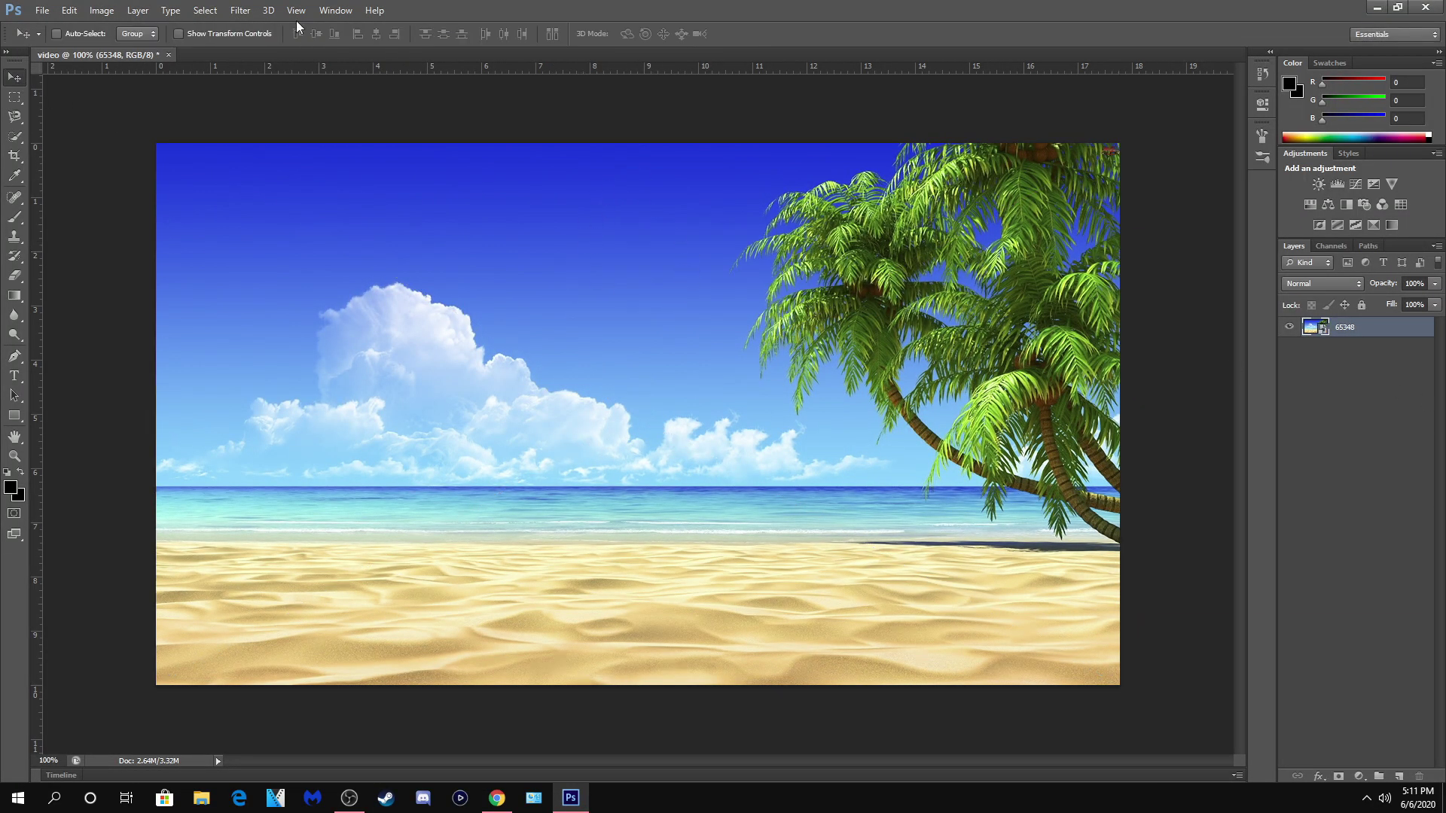
- Add a new layer above the beach background and place the clean-clipart-sponge-13 image on it
{"action": "left_click", "coordinate": [1398, 776]}
{"action": "left_click", "coordinate": [42, 9]}
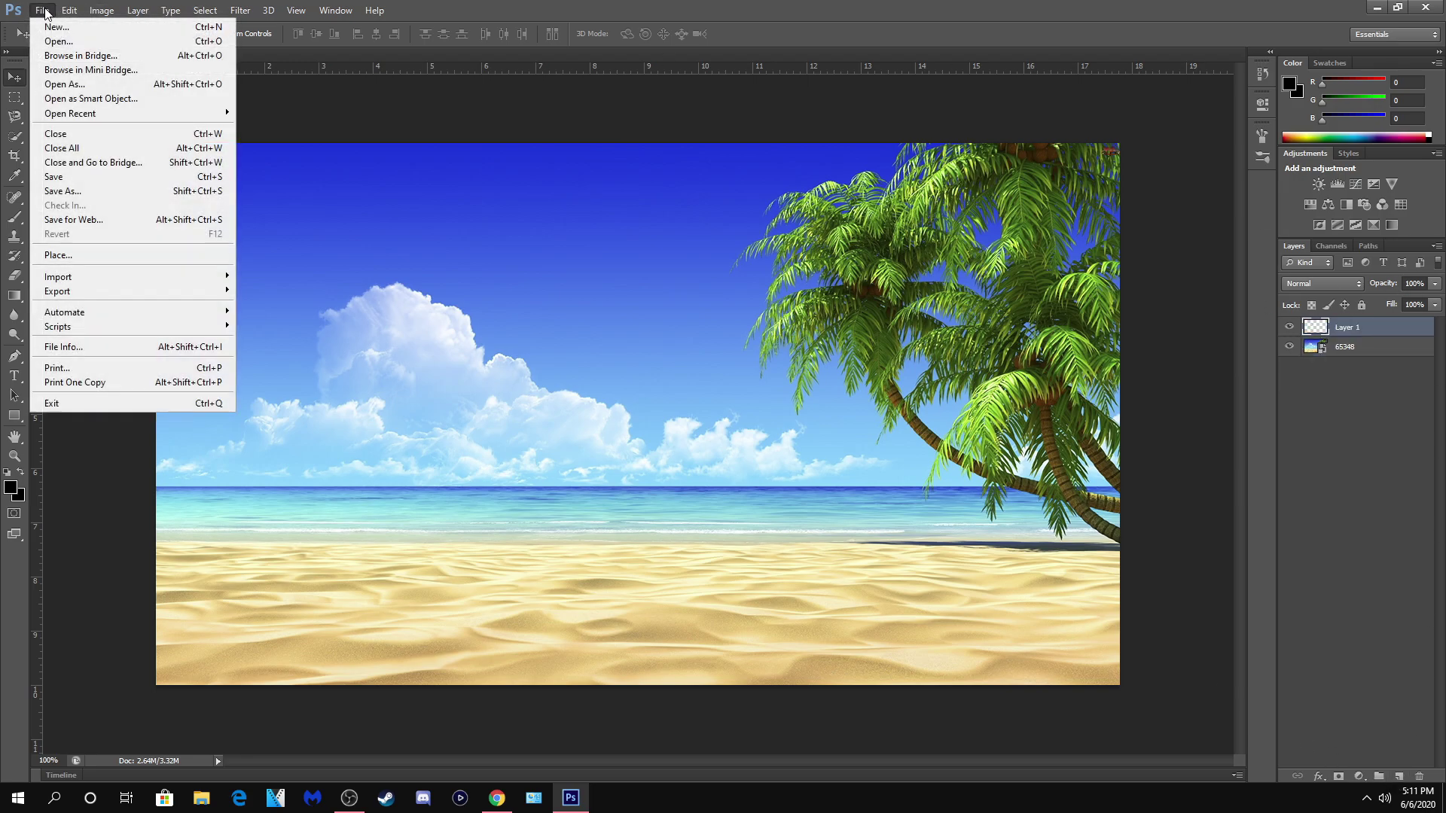
{"action": "left_click", "coordinate": [116, 265]}
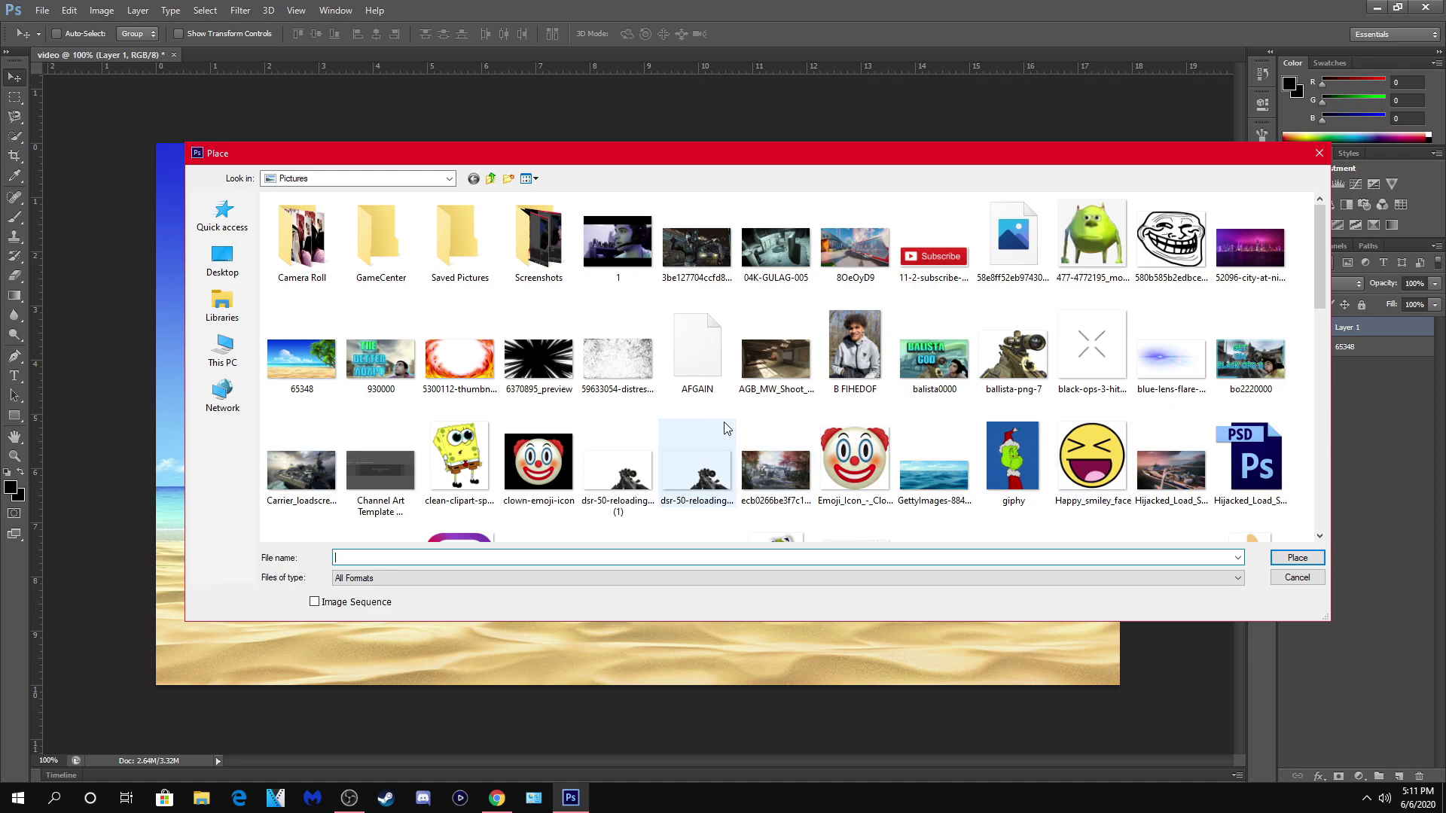
{"action": "double_click", "coordinate": [464, 455]}
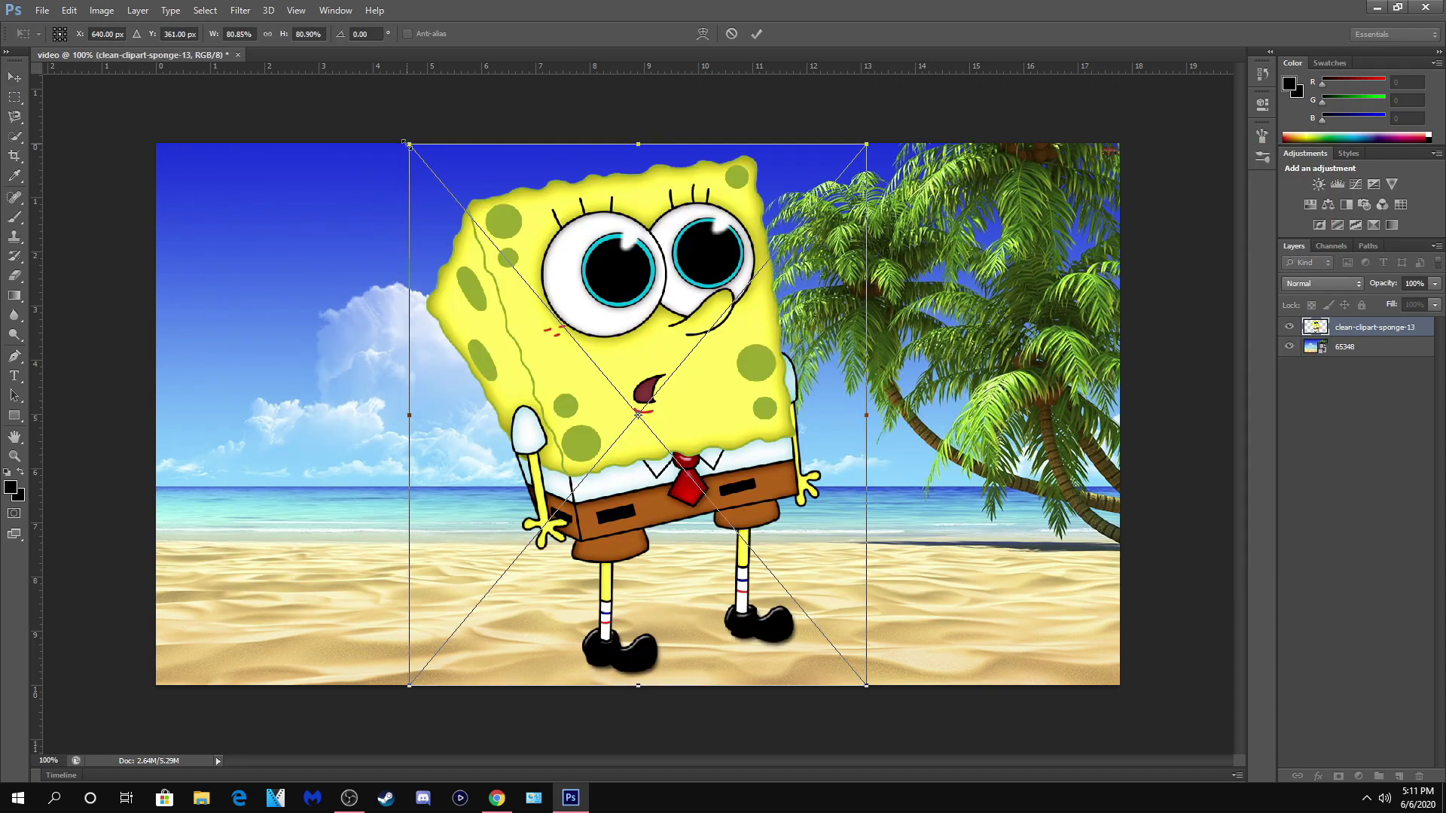
- Scale the placed SpongeBob image to about 53%, move it to the left part of the beach, and commit the placement
{"action": "left_click_drag", "start_coordinate": [403, 141], "coordinate": [536, 284]}
{"action": "left_click_drag", "start_coordinate": [651, 476], "coordinate": [346, 449]}
{"action": "left_click_drag", "start_coordinate": [219, 281], "coordinate": [242, 305]}
{"action": "left_click_drag", "start_coordinate": [386, 404], "coordinate": [305, 362]}
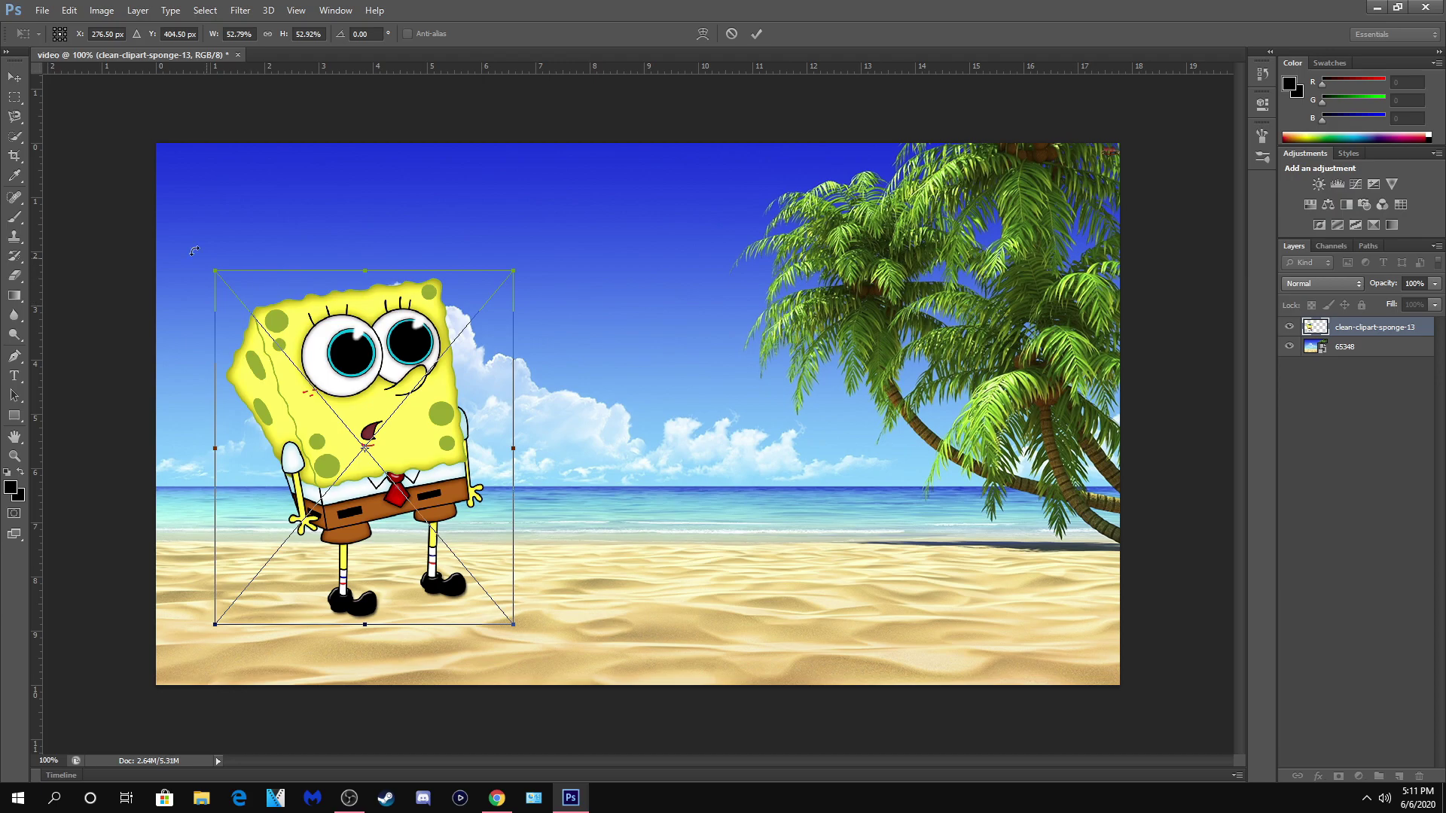
{"action": "left_click", "coordinate": [18, 78]}
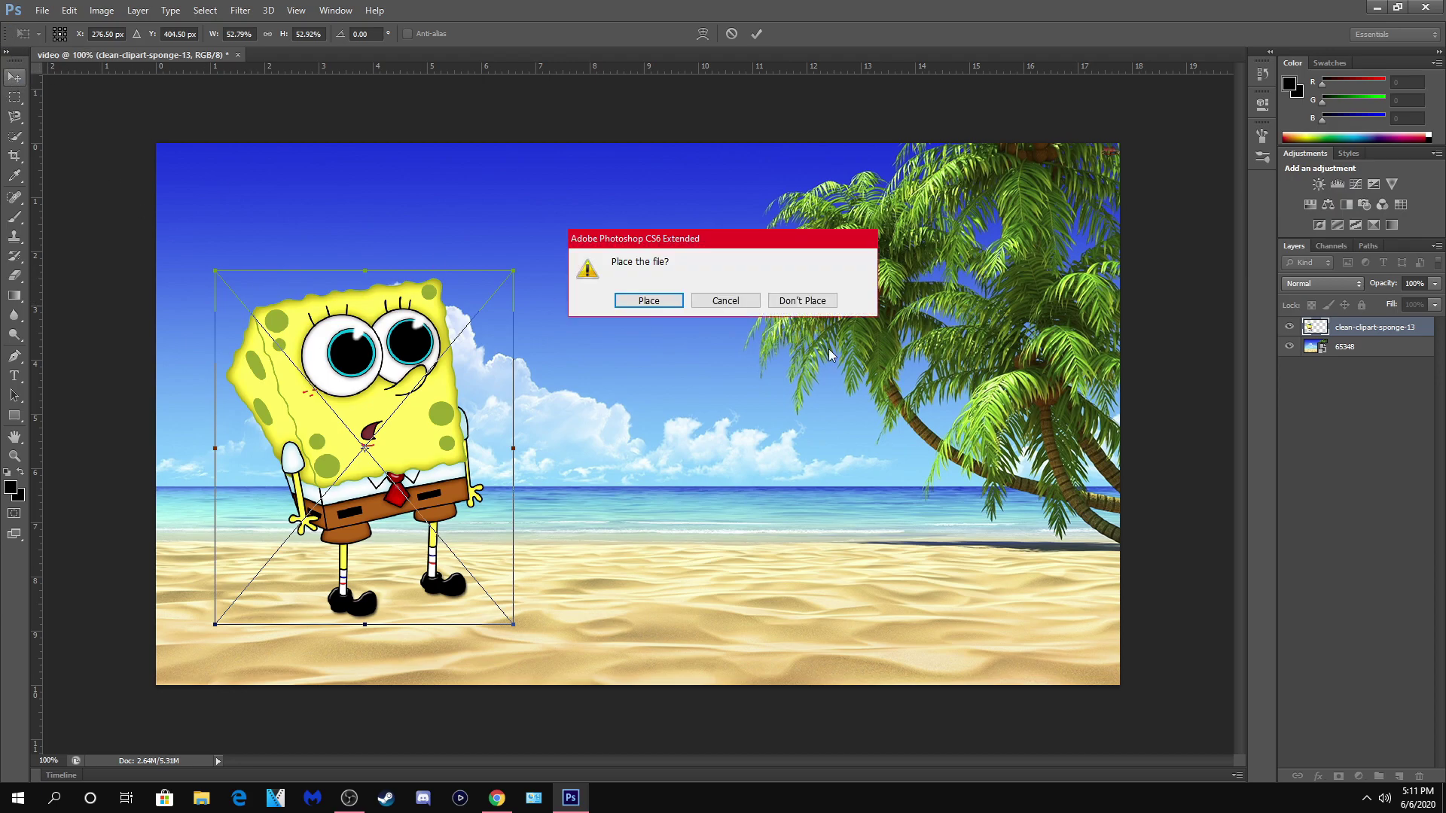
{"action": "left_click", "coordinate": [649, 301]}
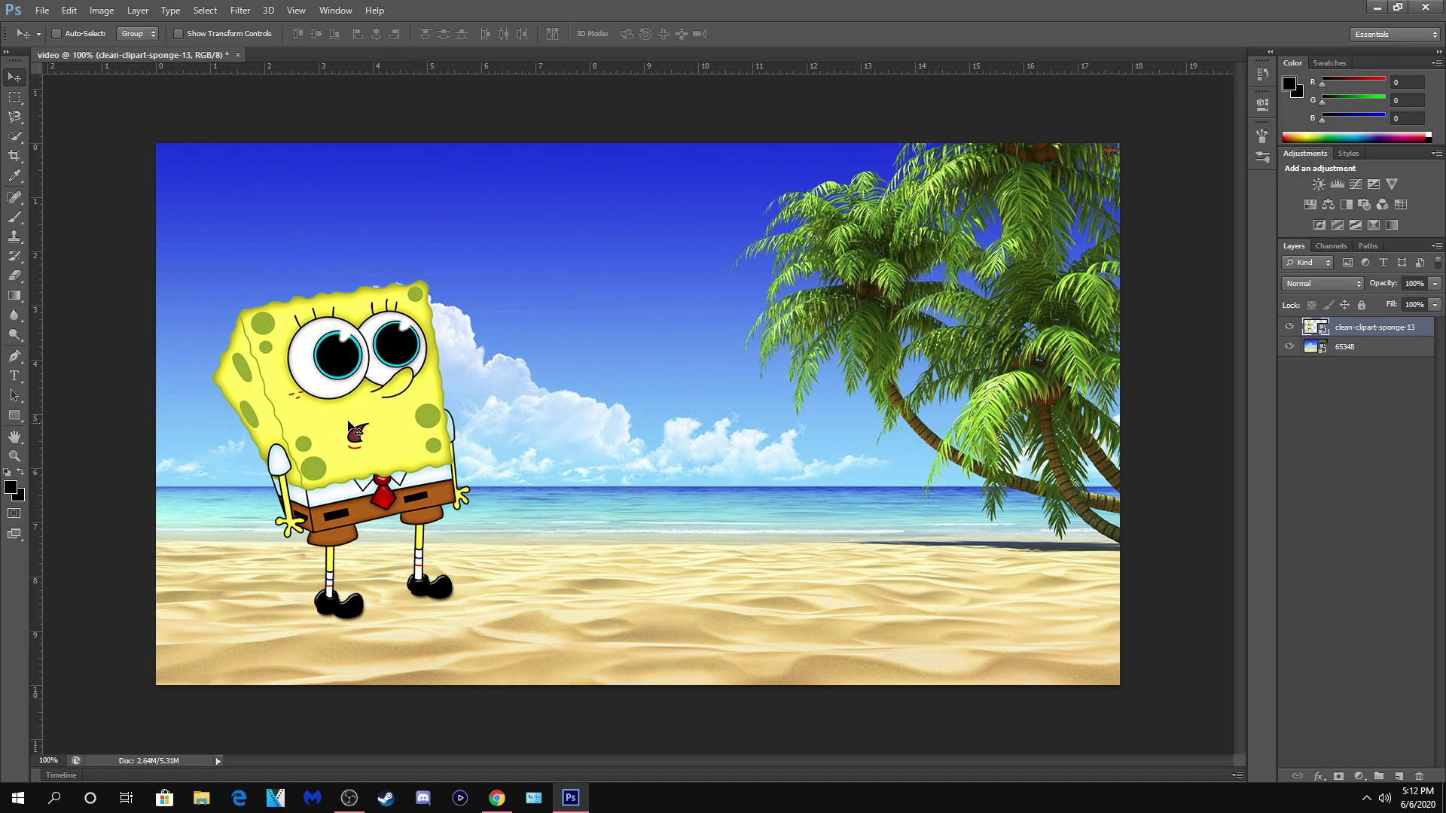
- Free-transform the SpongeBob layer to a slightly smaller size and keep the figure standing on the sand at the left
{"action": "left_click", "coordinate": [68, 10]}
{"action": "left_click", "coordinate": [143, 289]}
{"action": "left_click_drag", "start_coordinate": [200, 271], "coordinate": [262, 347]}
{"action": "left_click", "coordinate": [15, 77]}
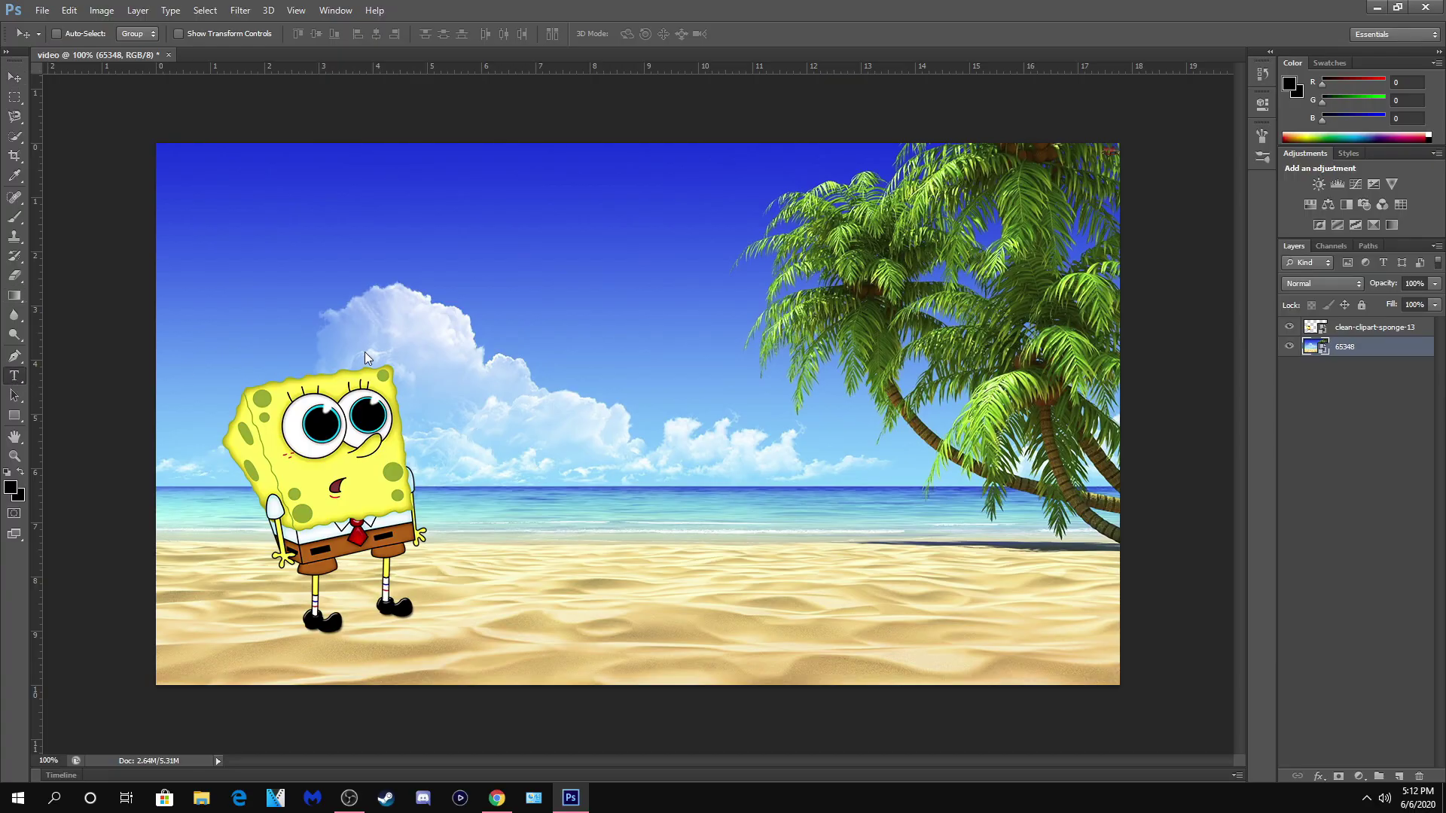
- Add two red 140 pt Masque text layers, THUMBNAIL across the sky and GOD over the waterline
{"action": "left_click", "coordinate": [516, 310]}
{"action": "type", "text": "THUMBNAIL"}
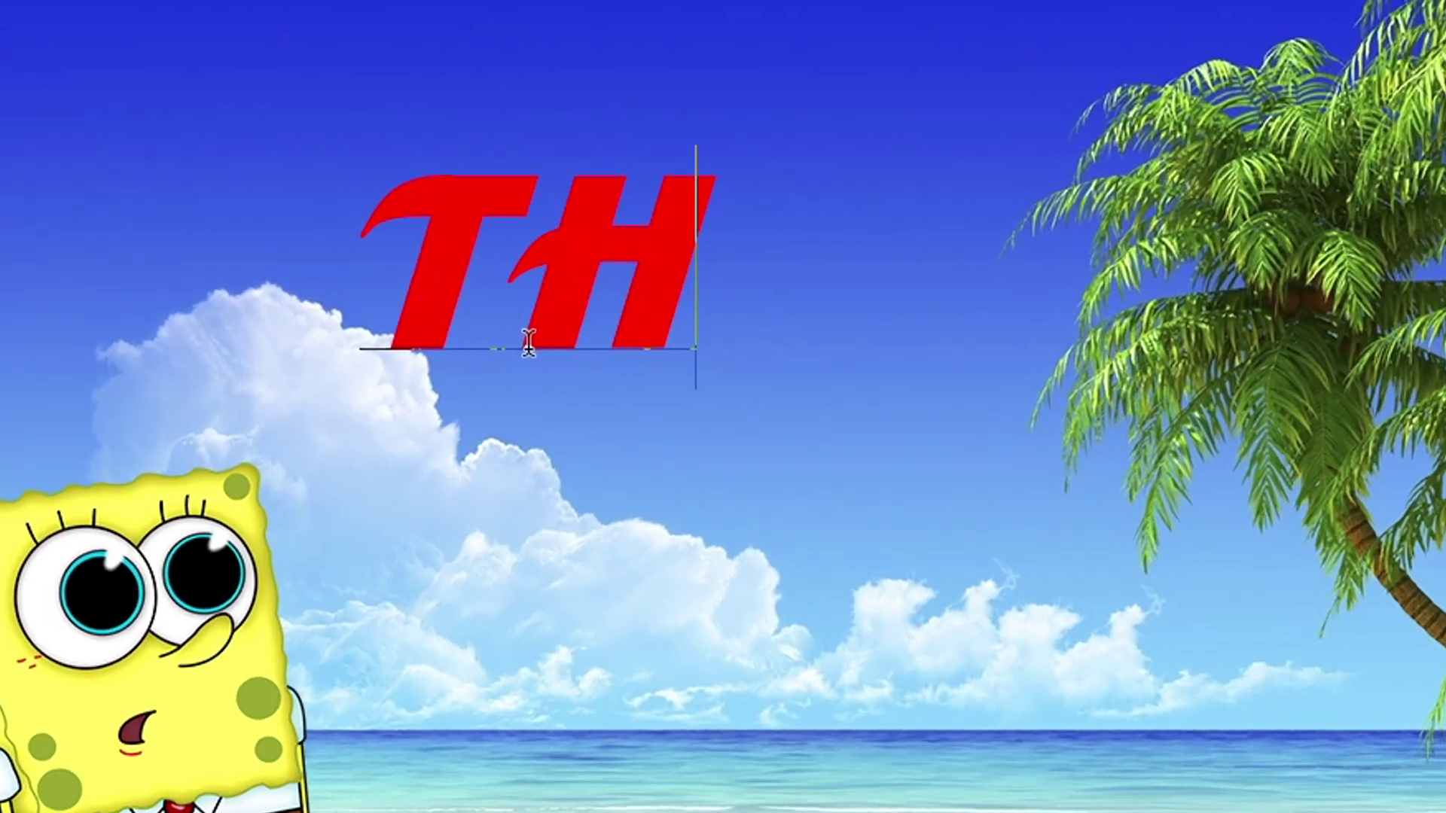
{"action": "type", "text": "GOD"}
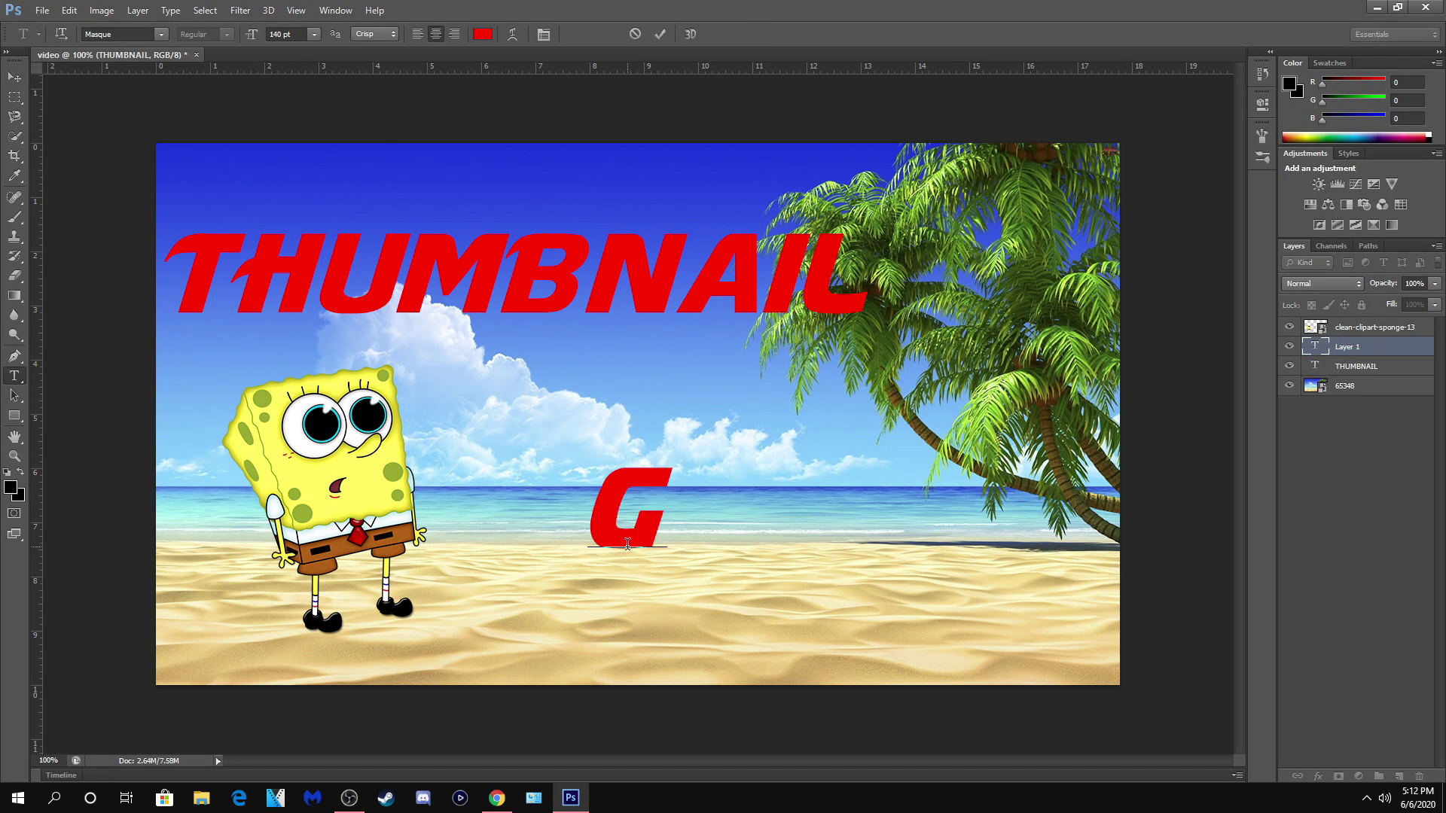
{"action": "left_click", "coordinate": [12, 79]}
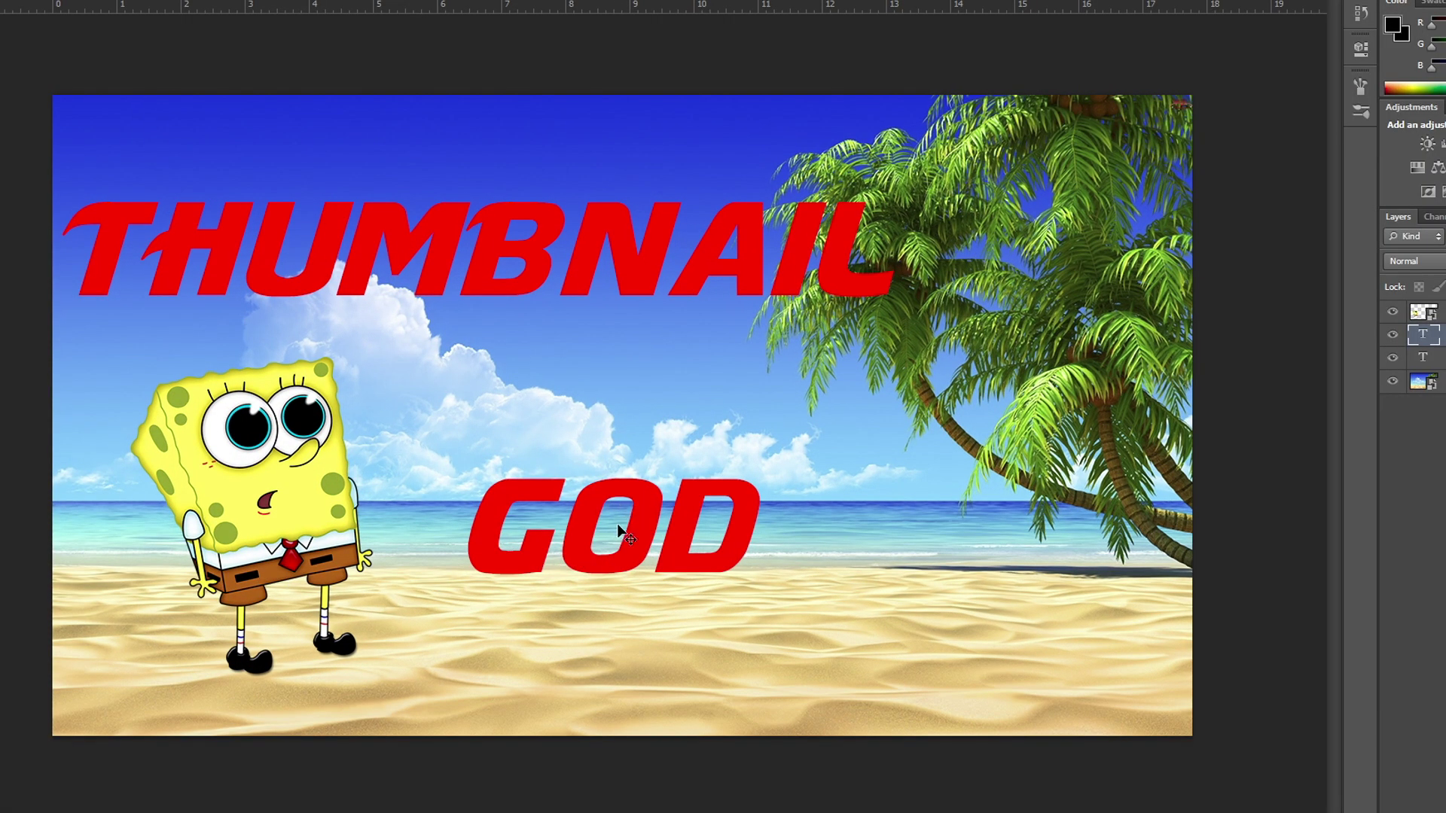
- Move the THUMBNAIL text over the sky toward the palm trees and place GOD centred beneath it, to the right of SpongeBob
{"action": "left_click_drag", "start_coordinate": [626, 506], "coordinate": [783, 553]}
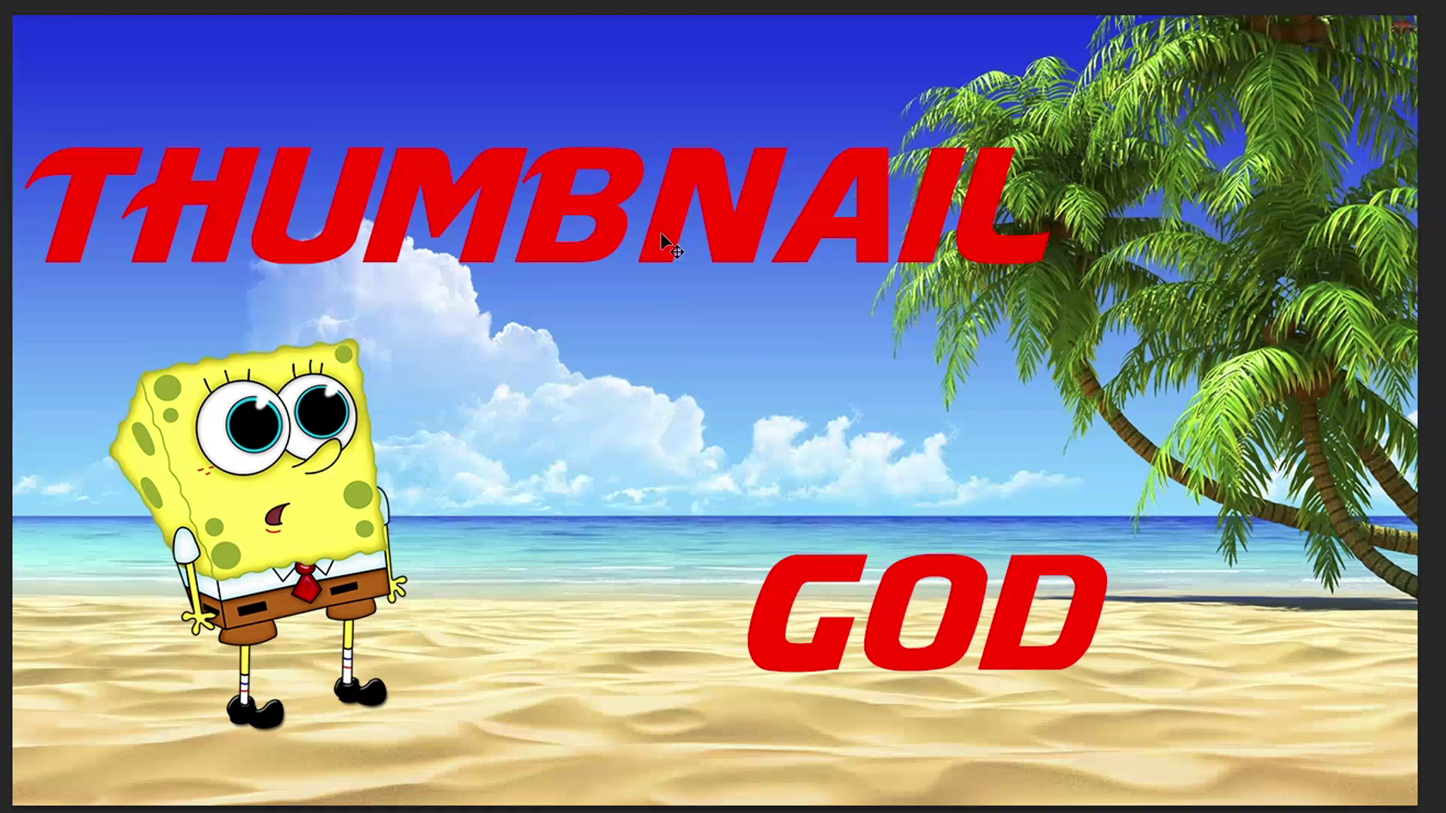
{"action": "left_click_drag", "start_coordinate": [663, 241], "coordinate": [972, 284]}
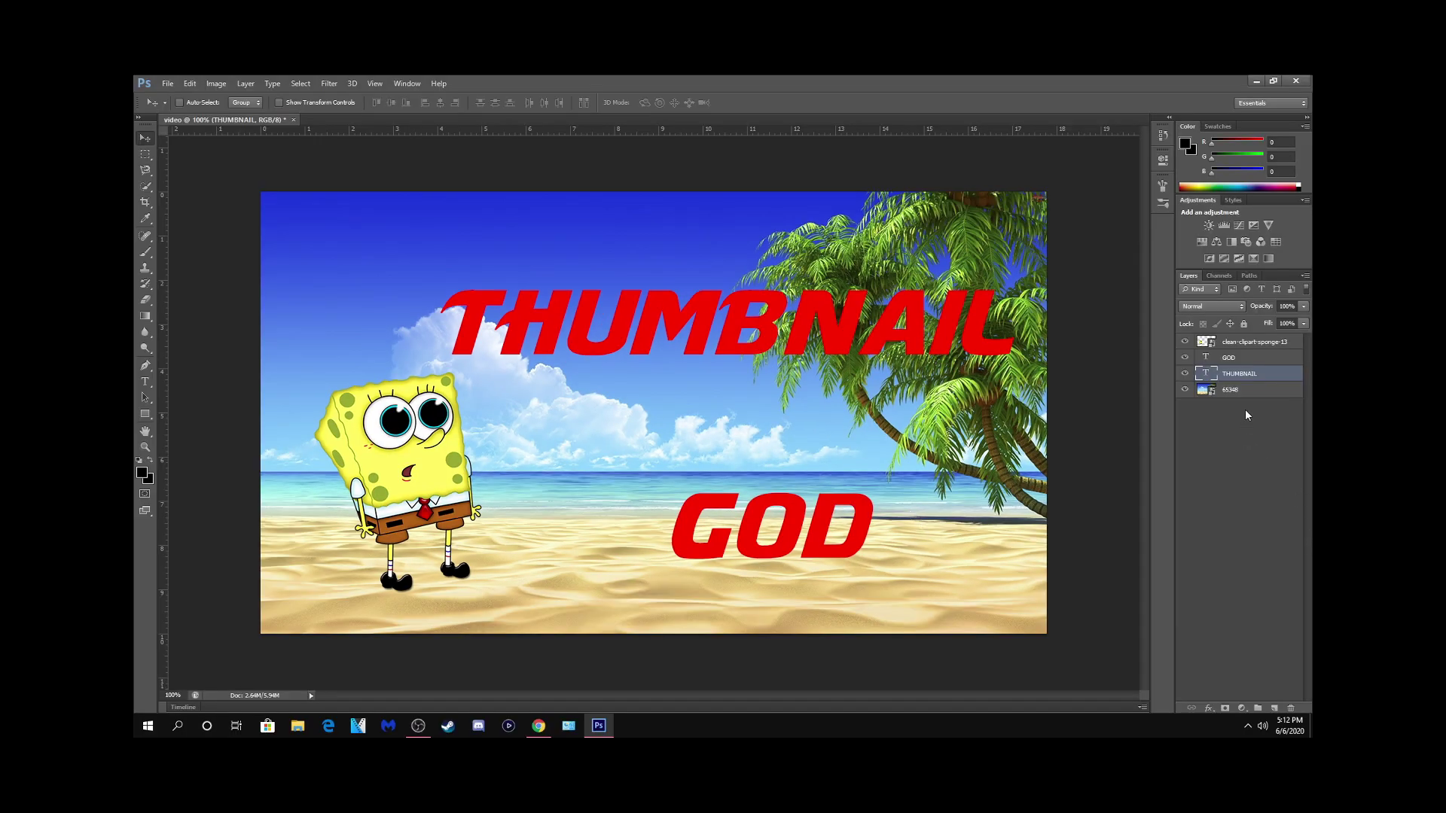
{"action": "left_click", "coordinate": [1236, 357]}
{"action": "left_click_drag", "start_coordinate": [821, 488], "coordinate": [885, 296]}
{"action": "left_click", "coordinate": [1399, 326]}
{"action": "left_click", "coordinate": [1416, 368]}
{"action": "left_click_drag", "start_coordinate": [623, 299], "coordinate": [607, 295]}
- Try the BadaBoom BB font on the THUMBNAIL text
{"action": "key", "text": "t"}
{"action": "left_click", "coordinate": [161, 34]}
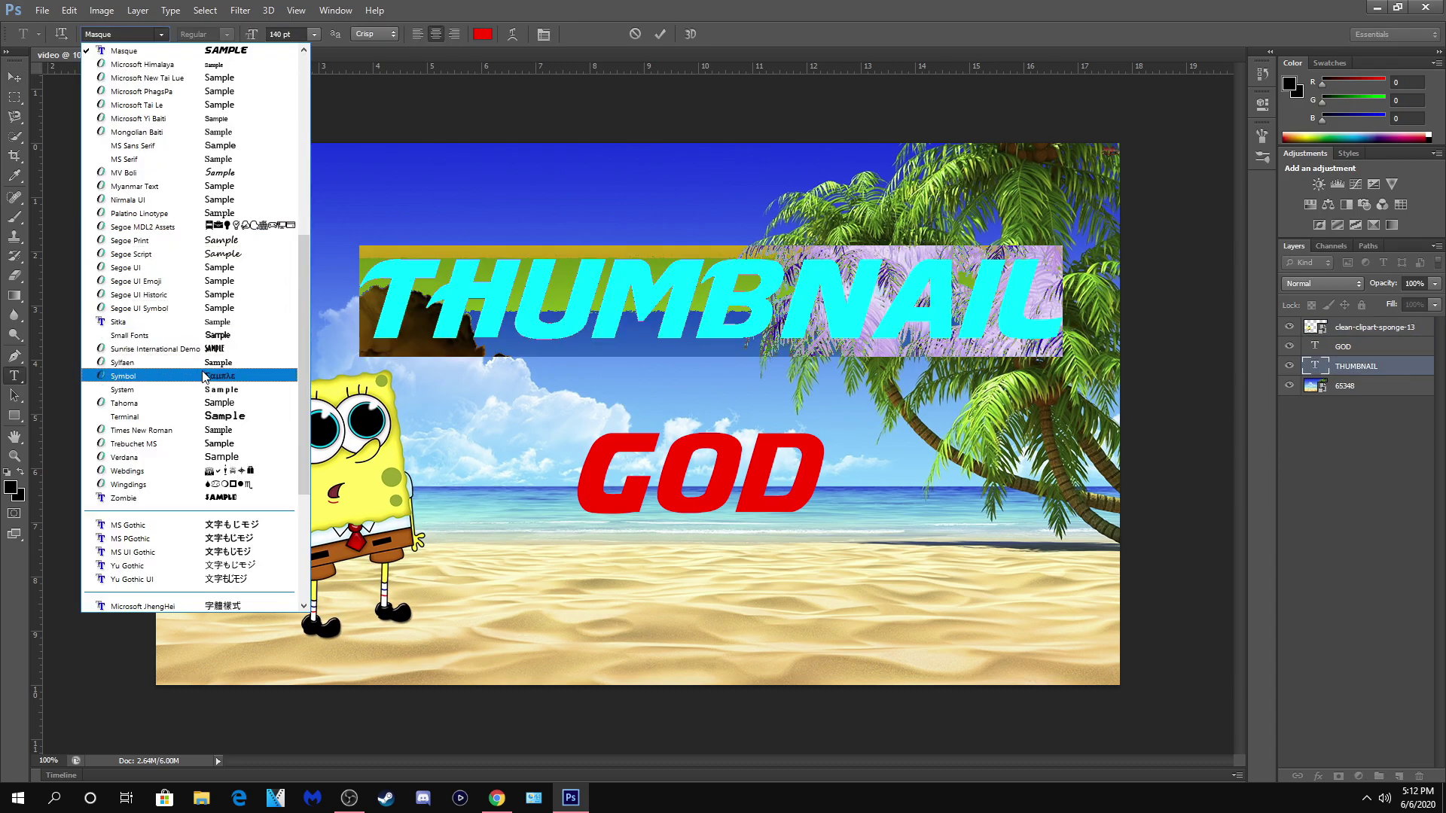
{"action": "scroll", "coordinate": [215, 392], "scroll_direction": "up", "scroll_amount": 1}
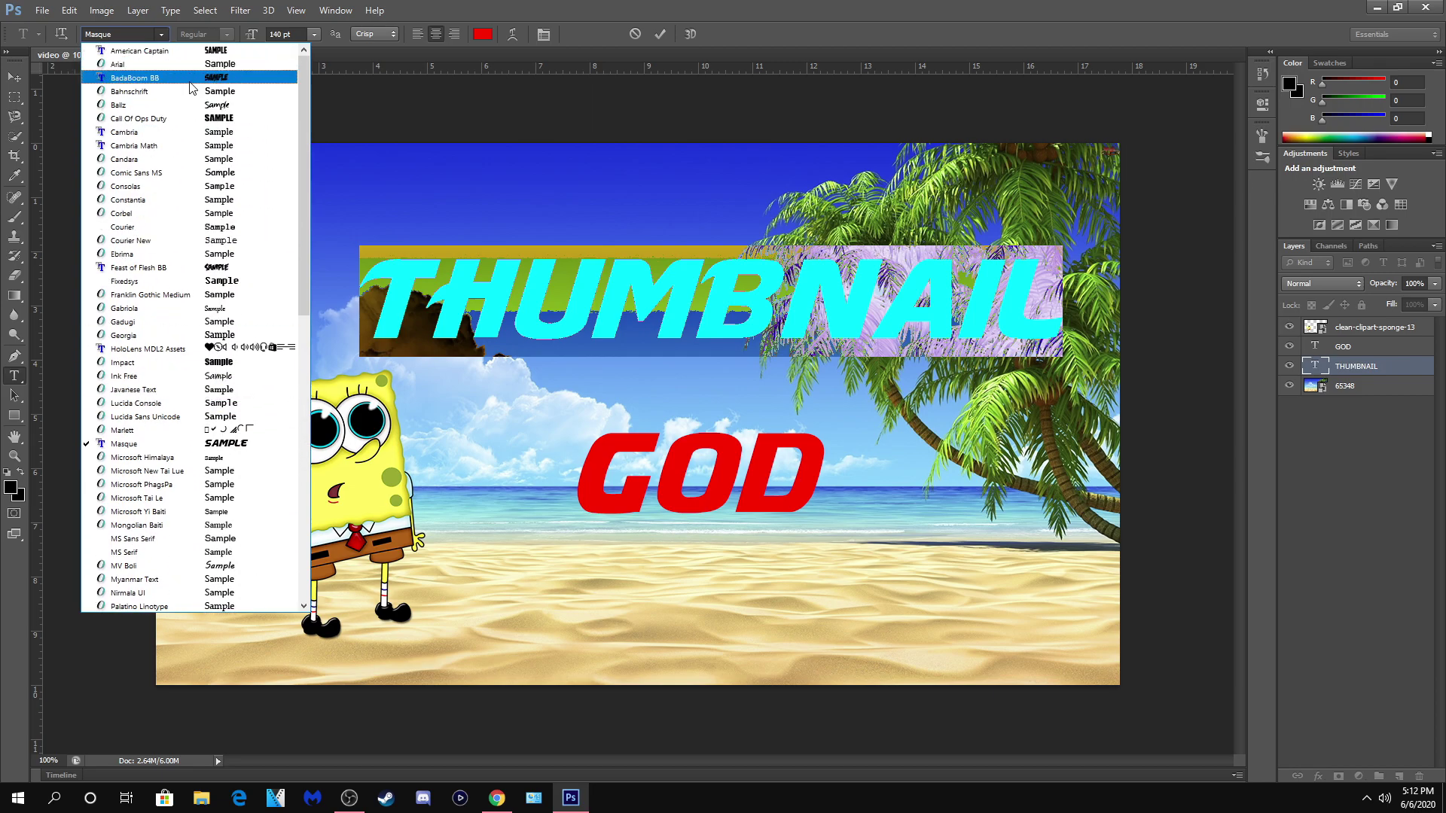
{"action": "left_click", "coordinate": [136, 78]}
{"action": "key", "text": "ctrl+Return"}
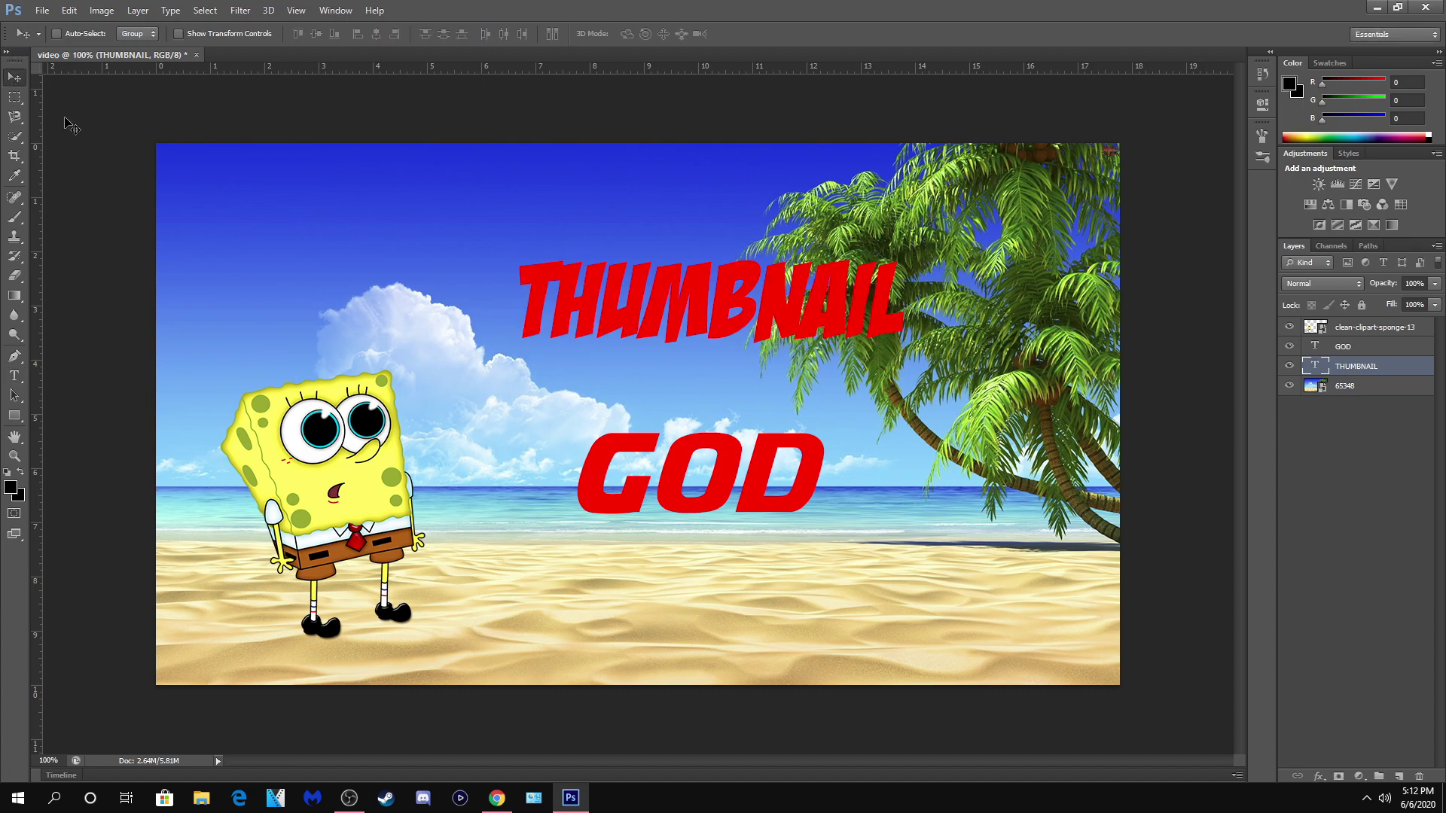
- Set the font of the THUMBNAIL text to American Captain and commit the edit
{"action": "double_click", "coordinate": [675, 253]}
{"action": "left_click", "coordinate": [161, 34]}
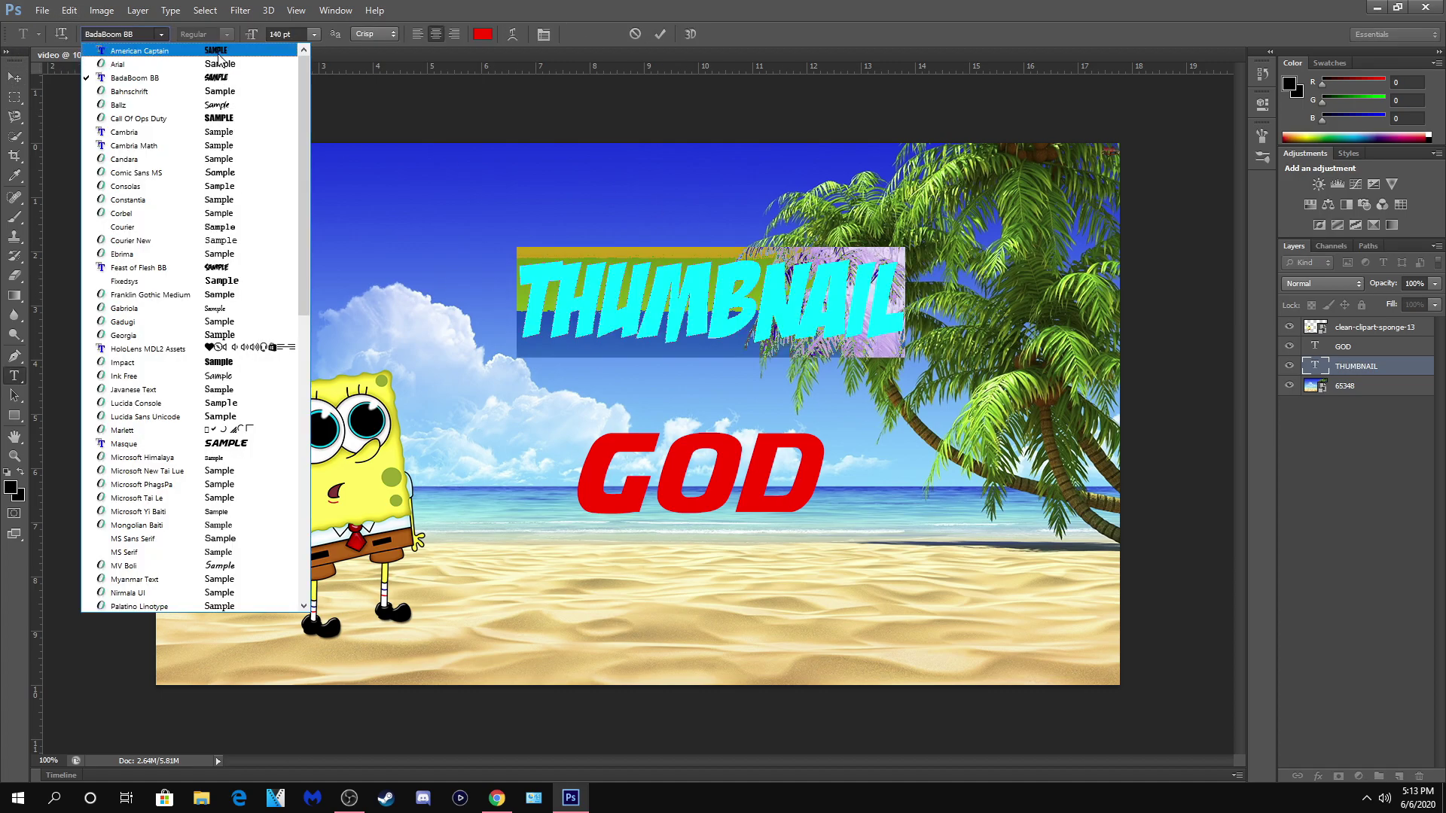
{"action": "left_click", "coordinate": [217, 53]}
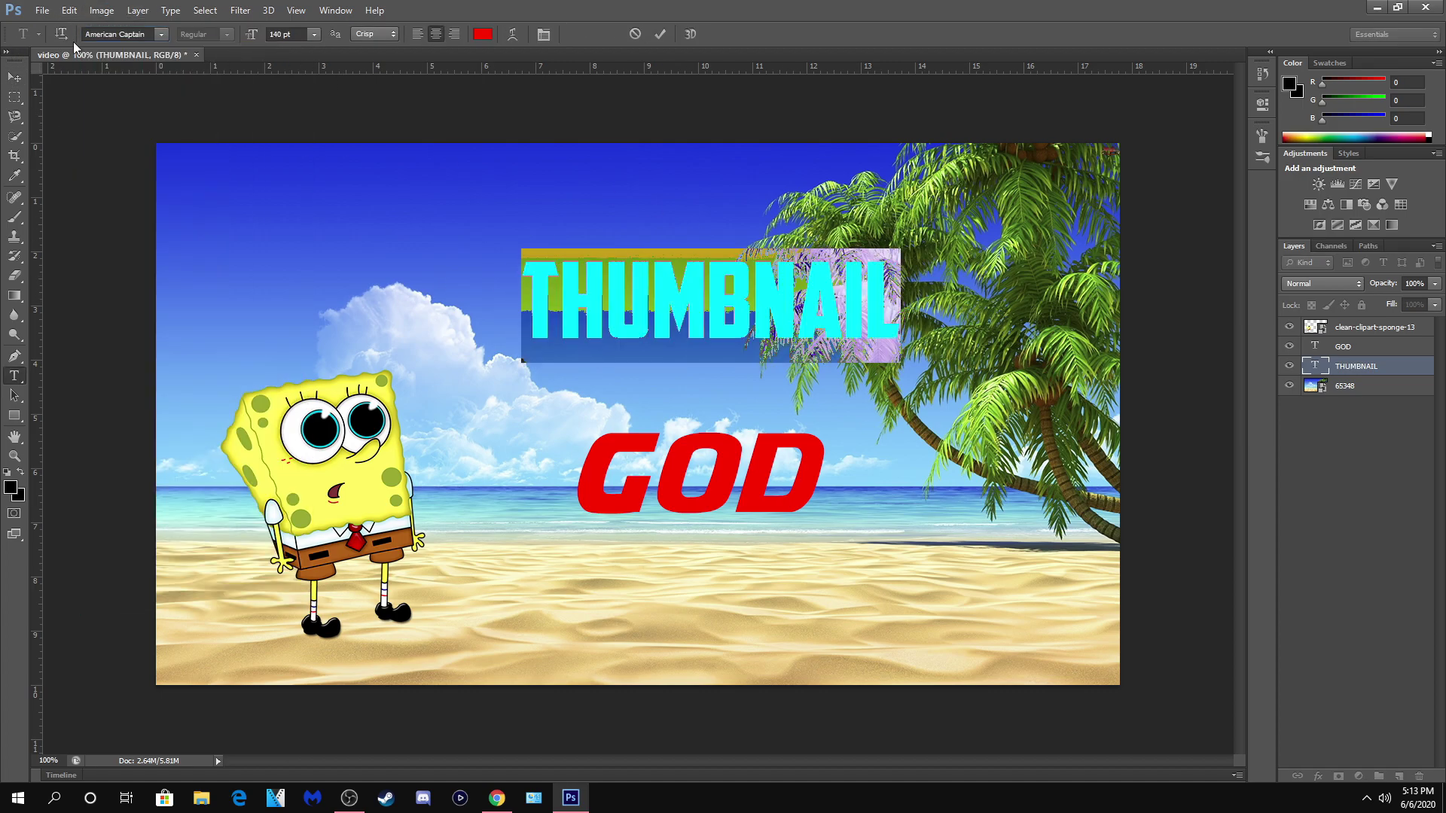
{"action": "left_click", "coordinate": [13, 77]}
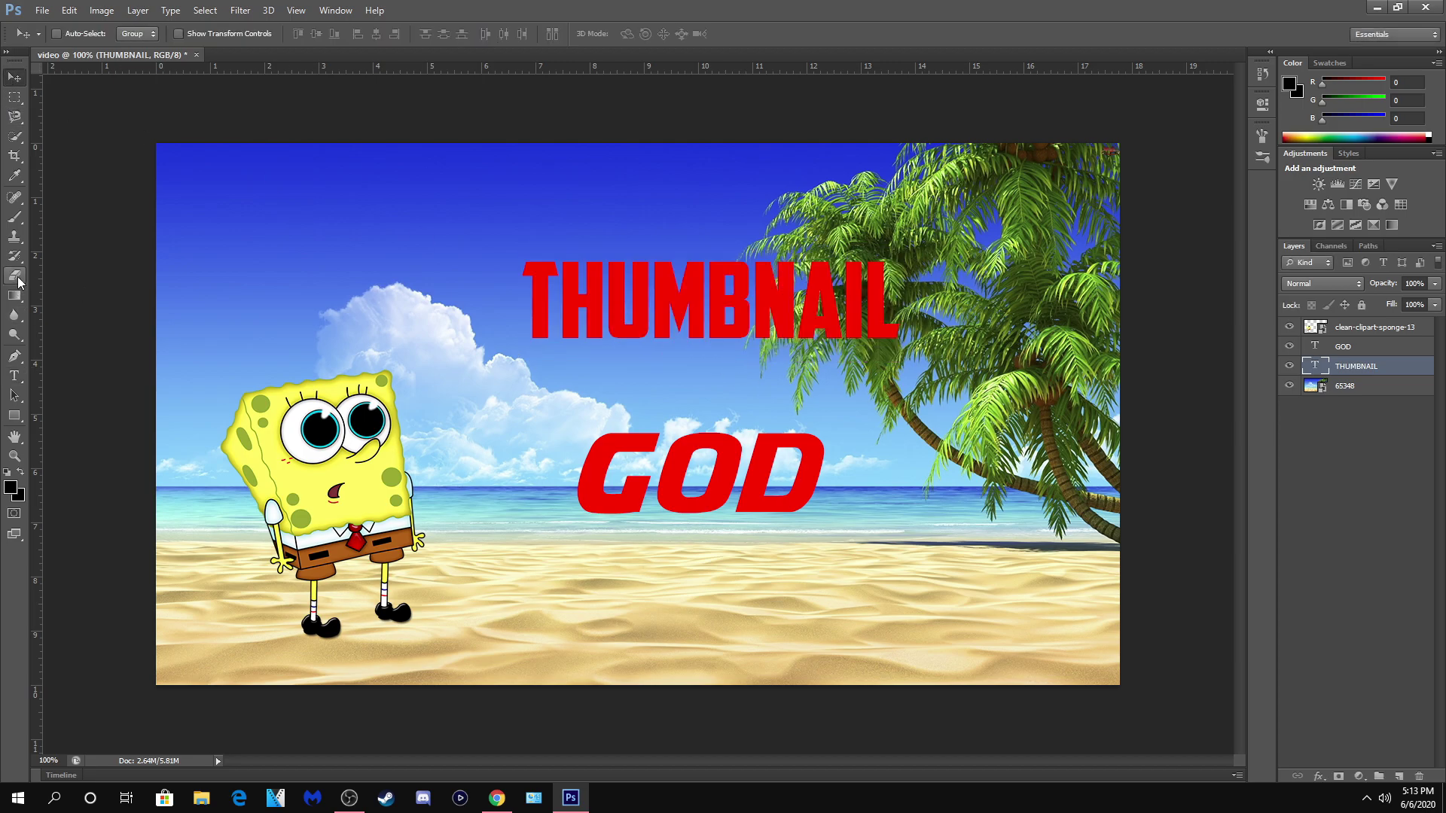
- Set the font of the GOD text to American Captain and commit the edit
{"action": "left_click", "coordinate": [15, 377]}
{"action": "double_click", "coordinate": [769, 461]}
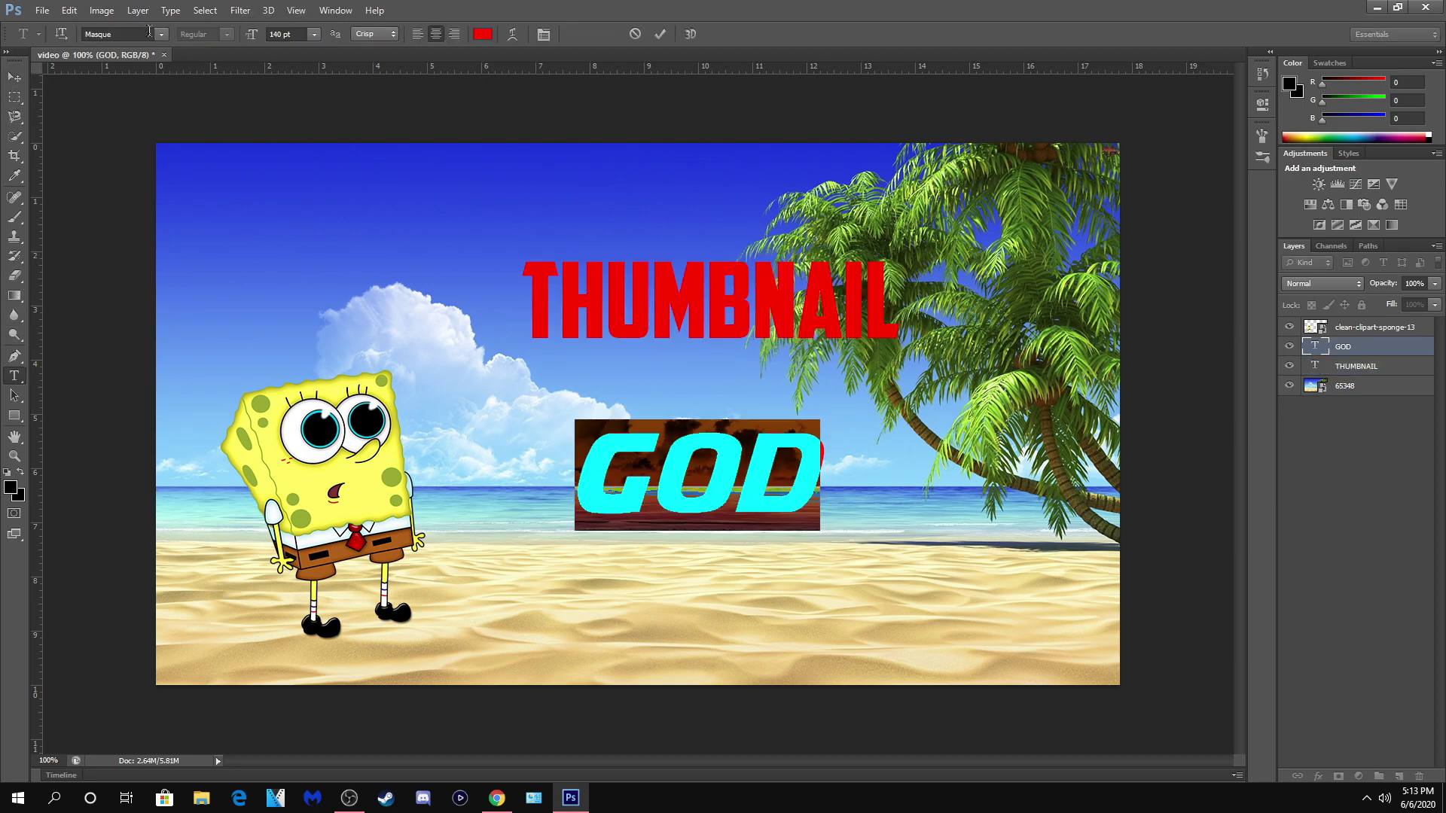
{"action": "left_click", "coordinate": [161, 34]}
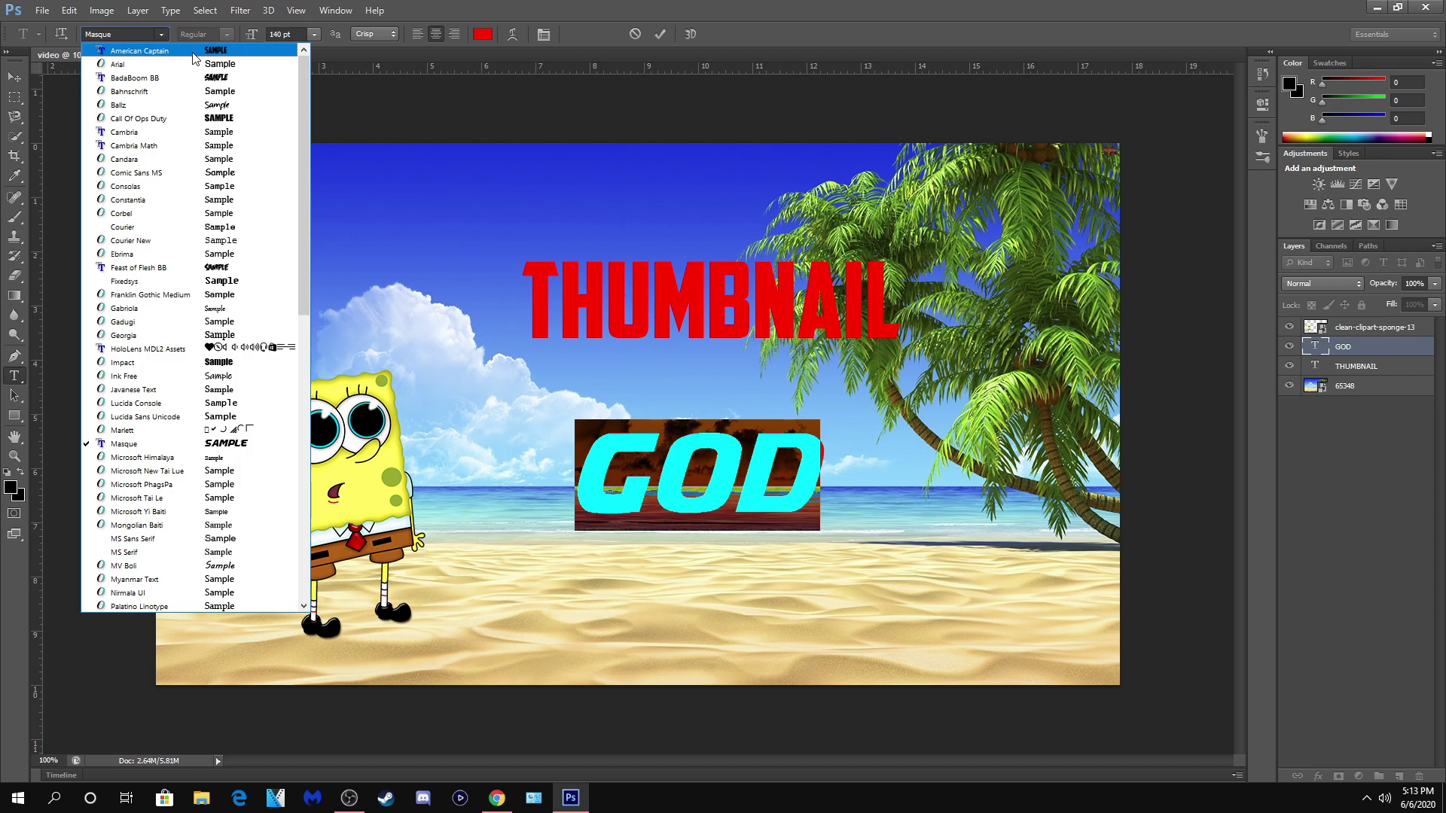
{"action": "left_click", "coordinate": [139, 51]}
{"action": "left_click", "coordinate": [13, 77]}
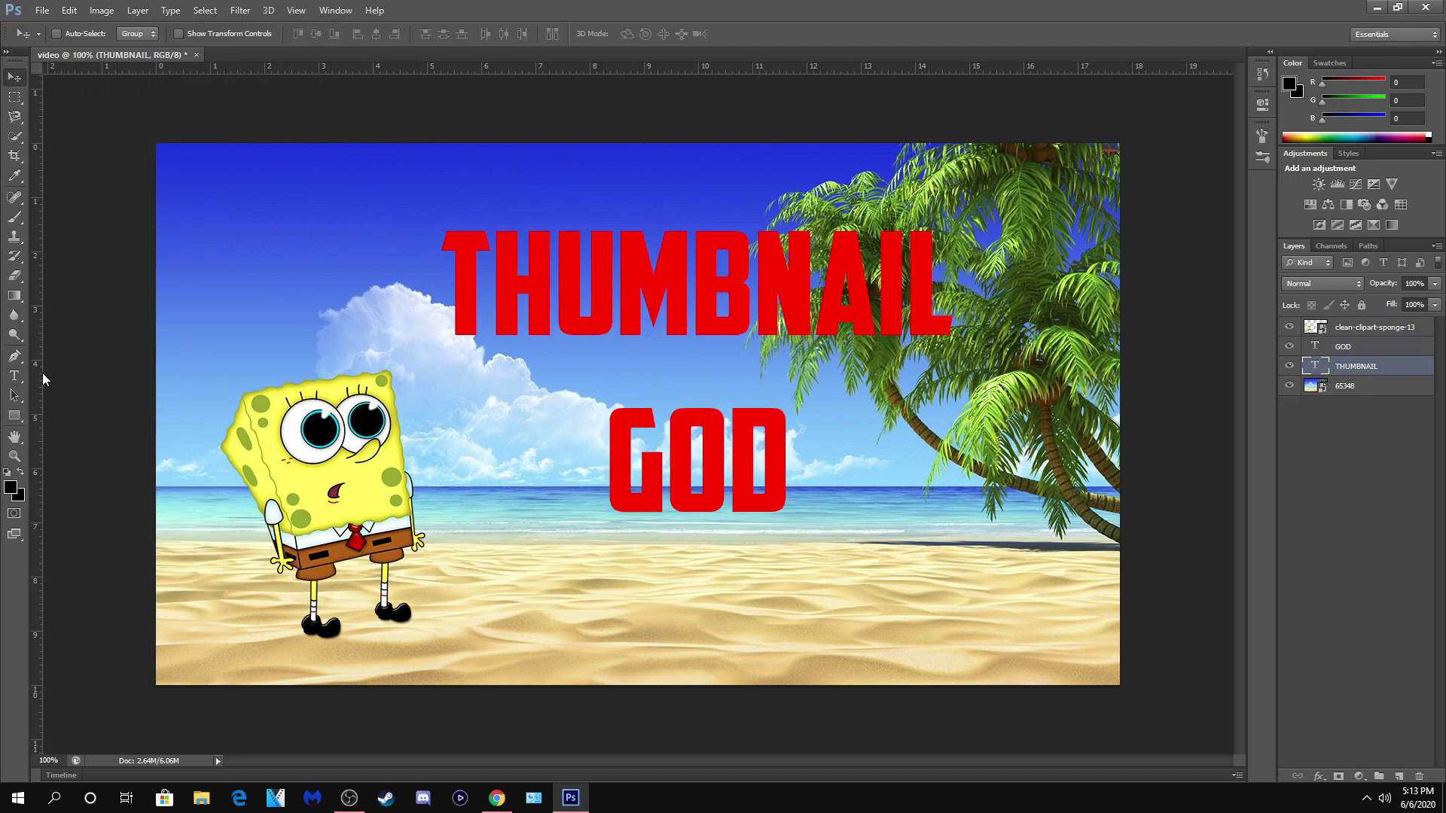
- Set the size of the THUMBNAIL text to 250 pt
{"action": "left_click", "coordinate": [15, 376]}
{"action": "double_click", "coordinate": [658, 260]}
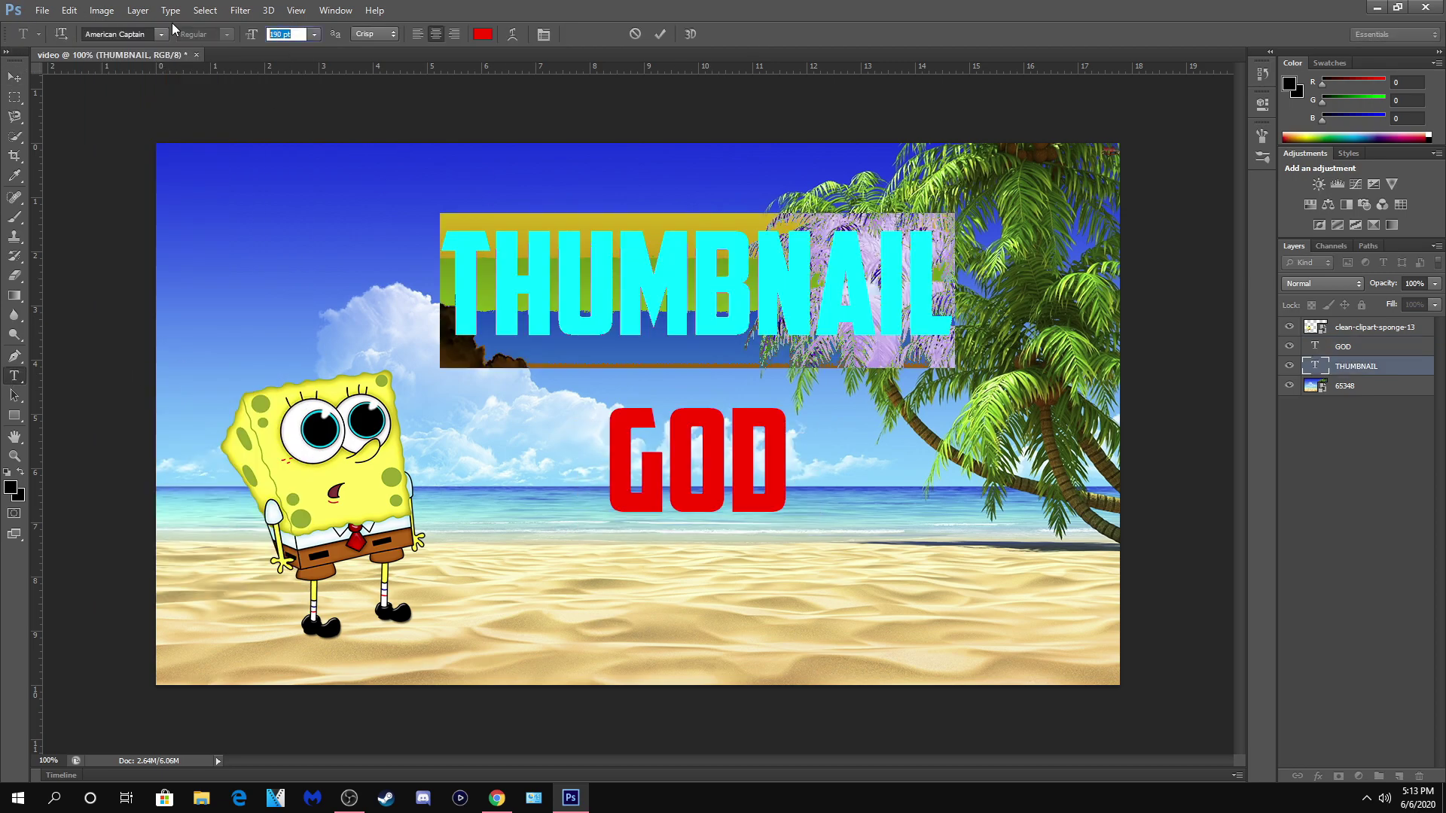
{"action": "type", "text": "250"}
{"action": "left_click", "coordinate": [15, 78]}
- Set the size of the GOD text to 220 pt and commit the edit
{"action": "left_click", "coordinate": [16, 377]}
{"action": "double_click", "coordinate": [770, 438]}
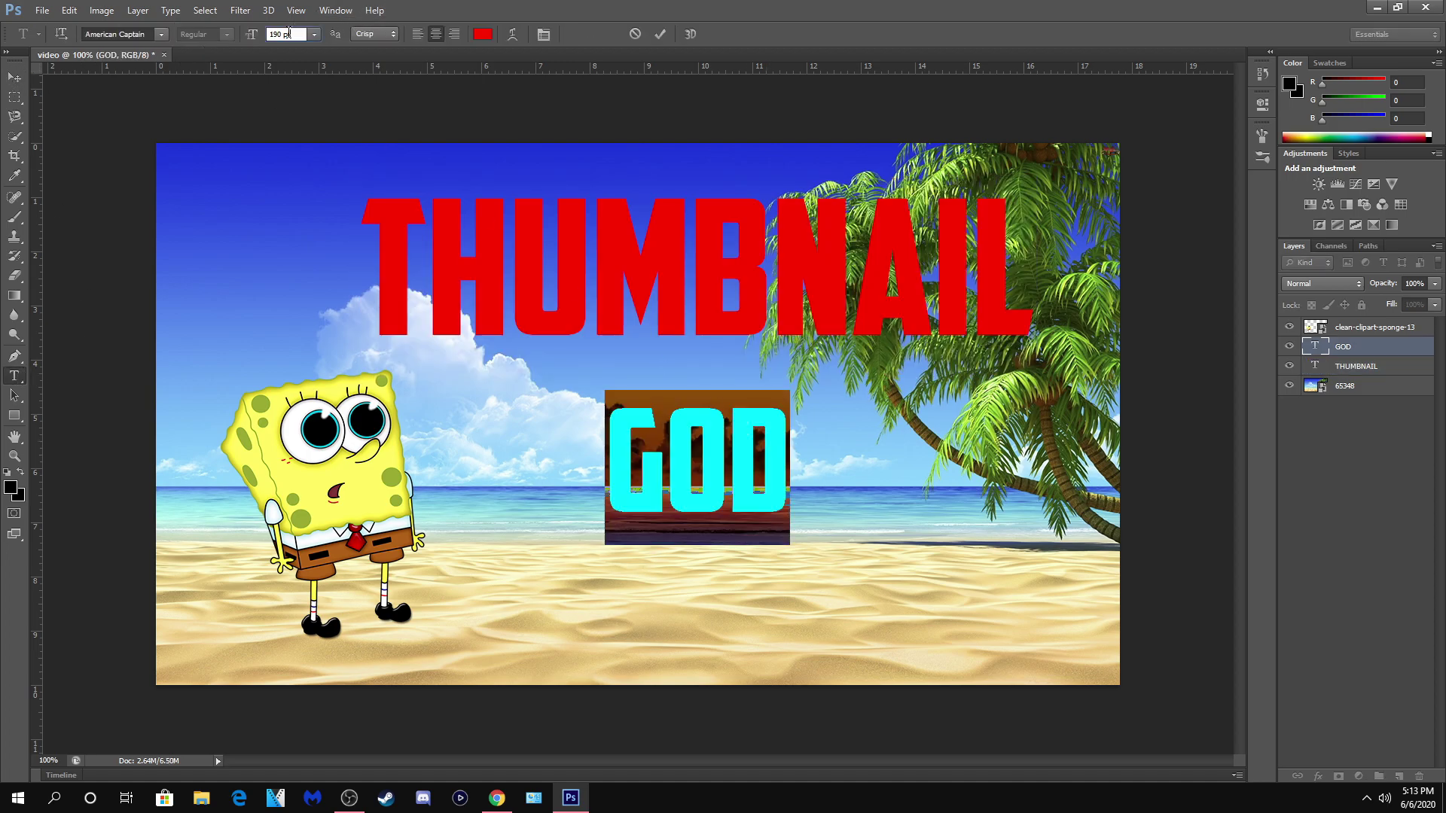
{"action": "type", "text": "220"}
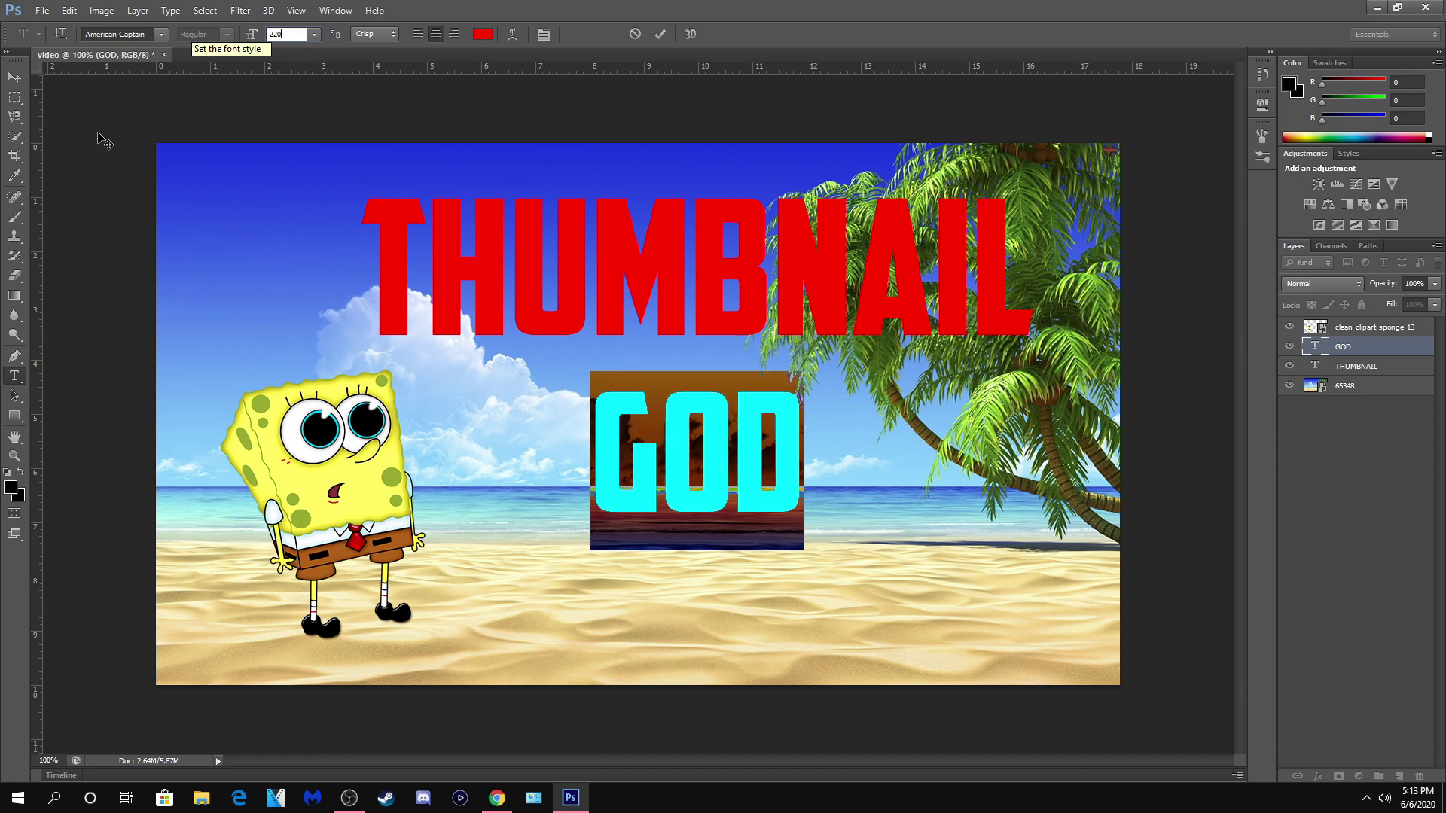
{"action": "left_click", "coordinate": [15, 79]}
- Reduce the THUMBNAIL text to the same letter height as GOD and reposition both words to the right of SpongeBob
{"action": "left_click", "coordinate": [15, 376]}
{"action": "double_click", "coordinate": [452, 256]}
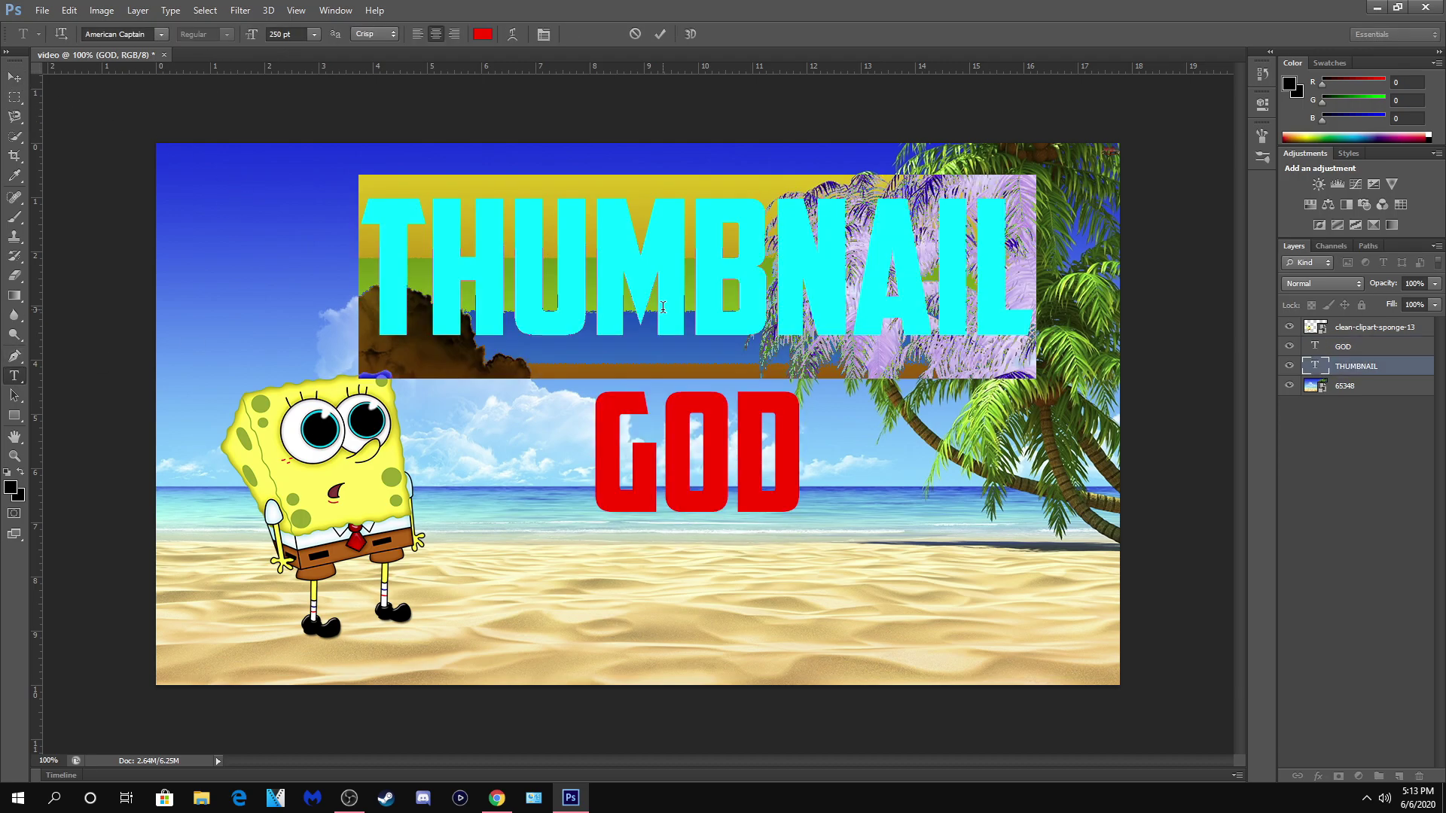
{"action": "left_click", "coordinate": [15, 78]}
- Place the 6370895_preview speed-lines image directly above the beach layer, commit it, and nudge it to fit the canvas
{"action": "left_click", "coordinate": [42, 9]}
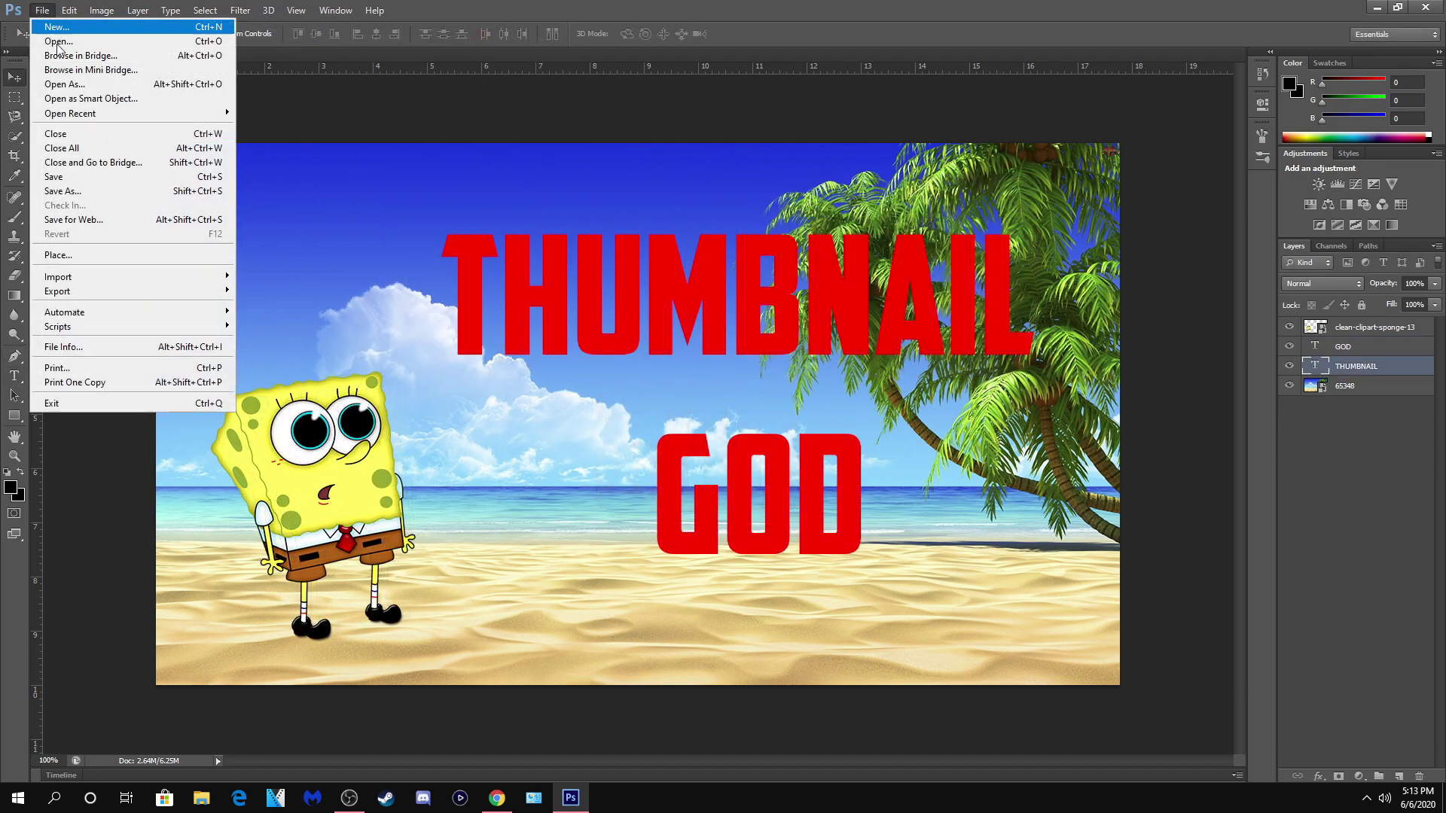
{"action": "left_click", "coordinate": [1275, 410]}
{"action": "left_click", "coordinate": [1375, 384]}
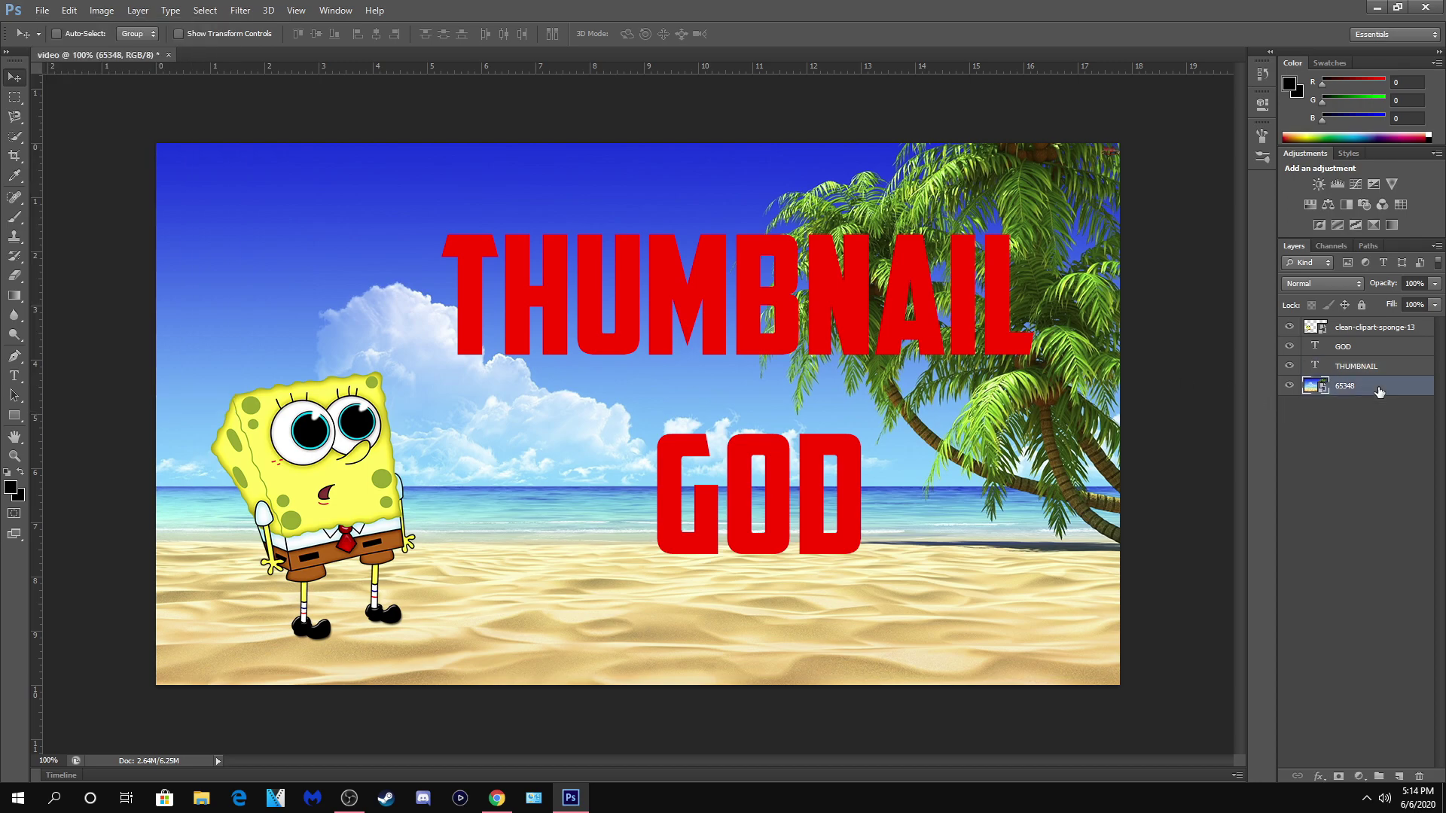
{"action": "key", "text": "ctrl+shift+p"}
{"action": "double_click", "coordinate": [540, 360]}
{"action": "left_click", "coordinate": [10, 78]}
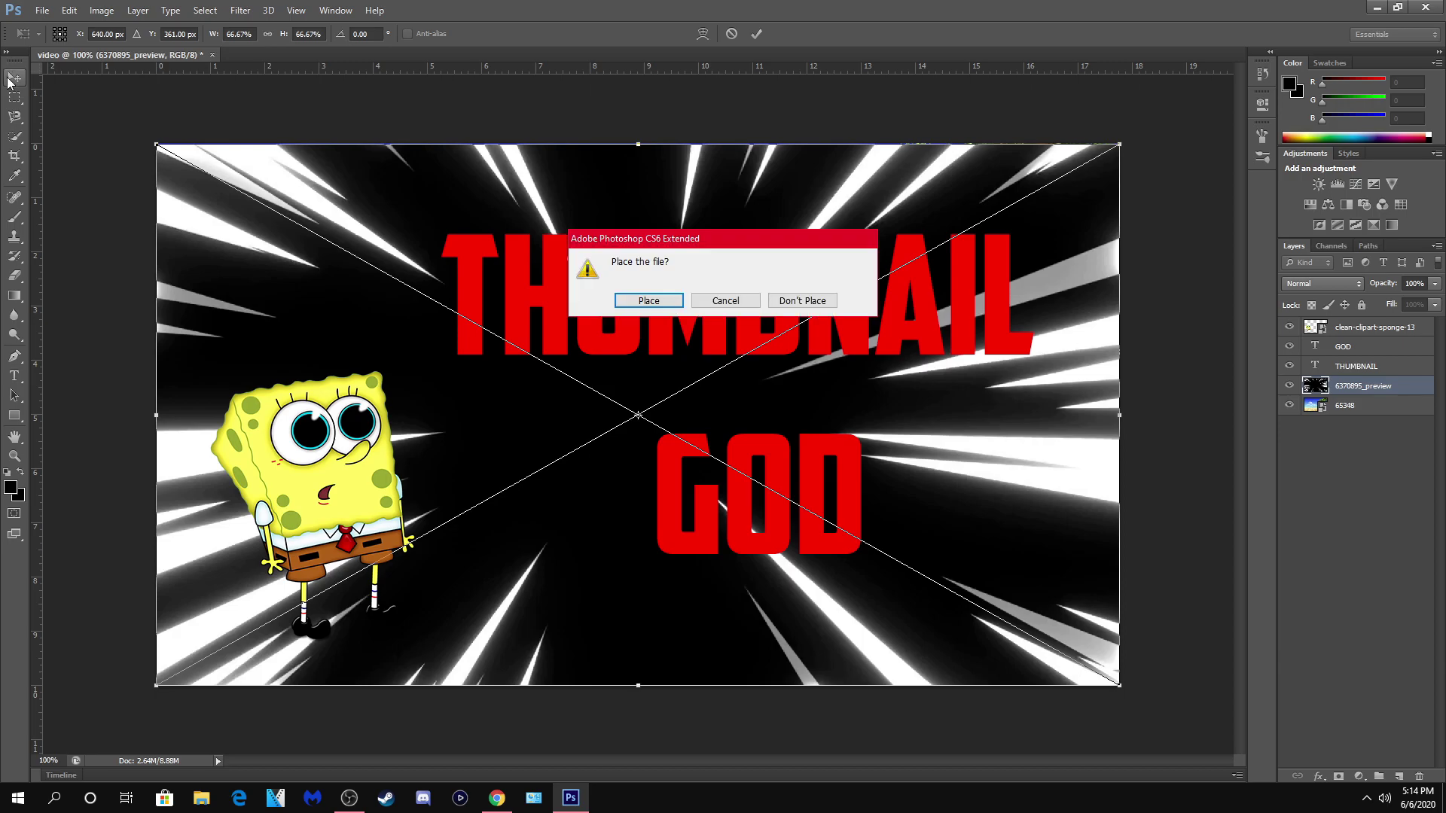
{"action": "left_click", "coordinate": [680, 302]}
{"action": "left_click_drag", "start_coordinate": [354, 253], "coordinate": [354, 254]}
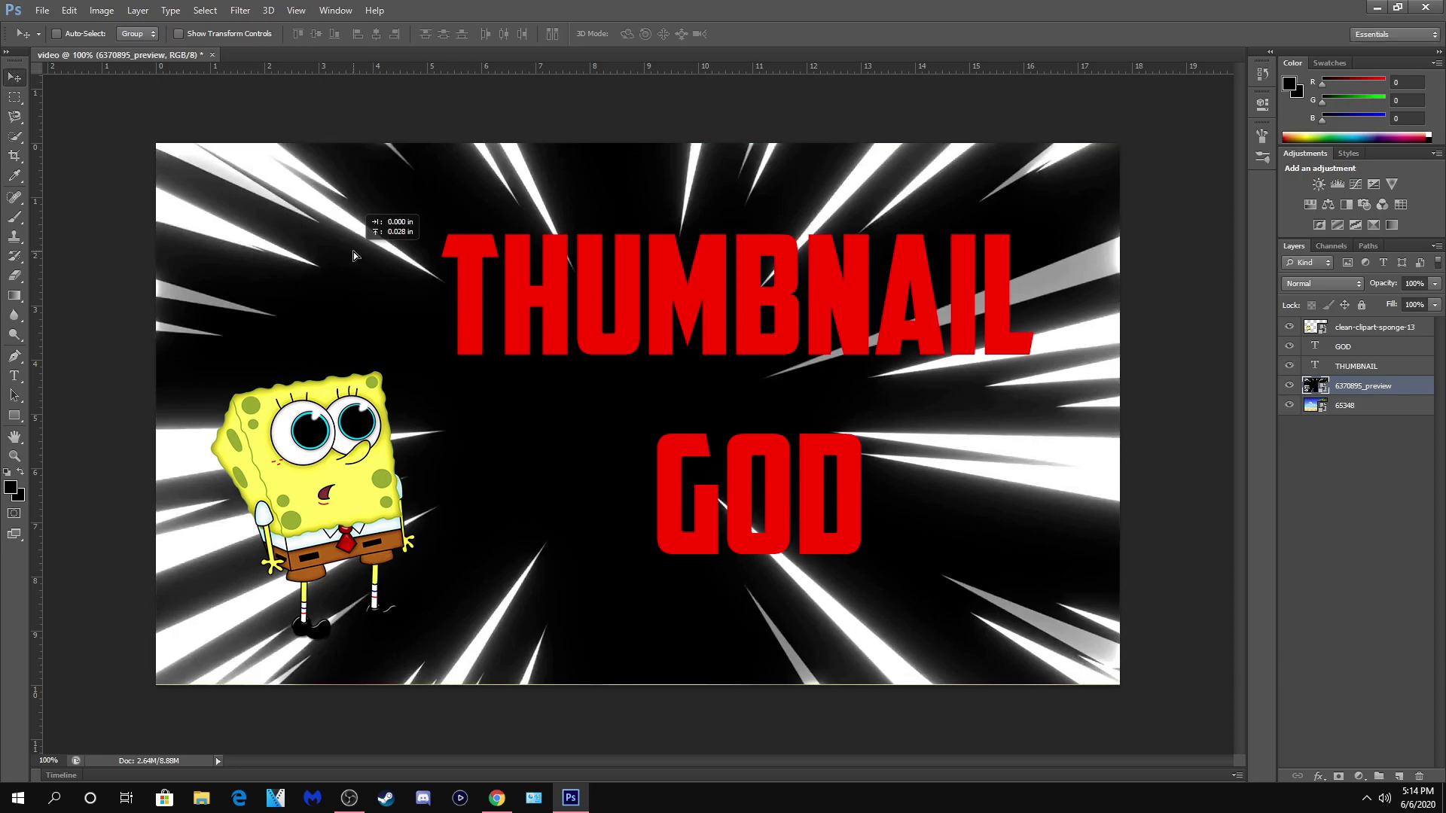
{"action": "left_click_drag", "start_coordinate": [254, 228], "coordinate": [251, 231]}
- Set the blend mode of the 6370895_preview speed-lines layer to Lighten
{"action": "left_click_drag", "start_coordinate": [1364, 387], "coordinate": [1398, 398]}
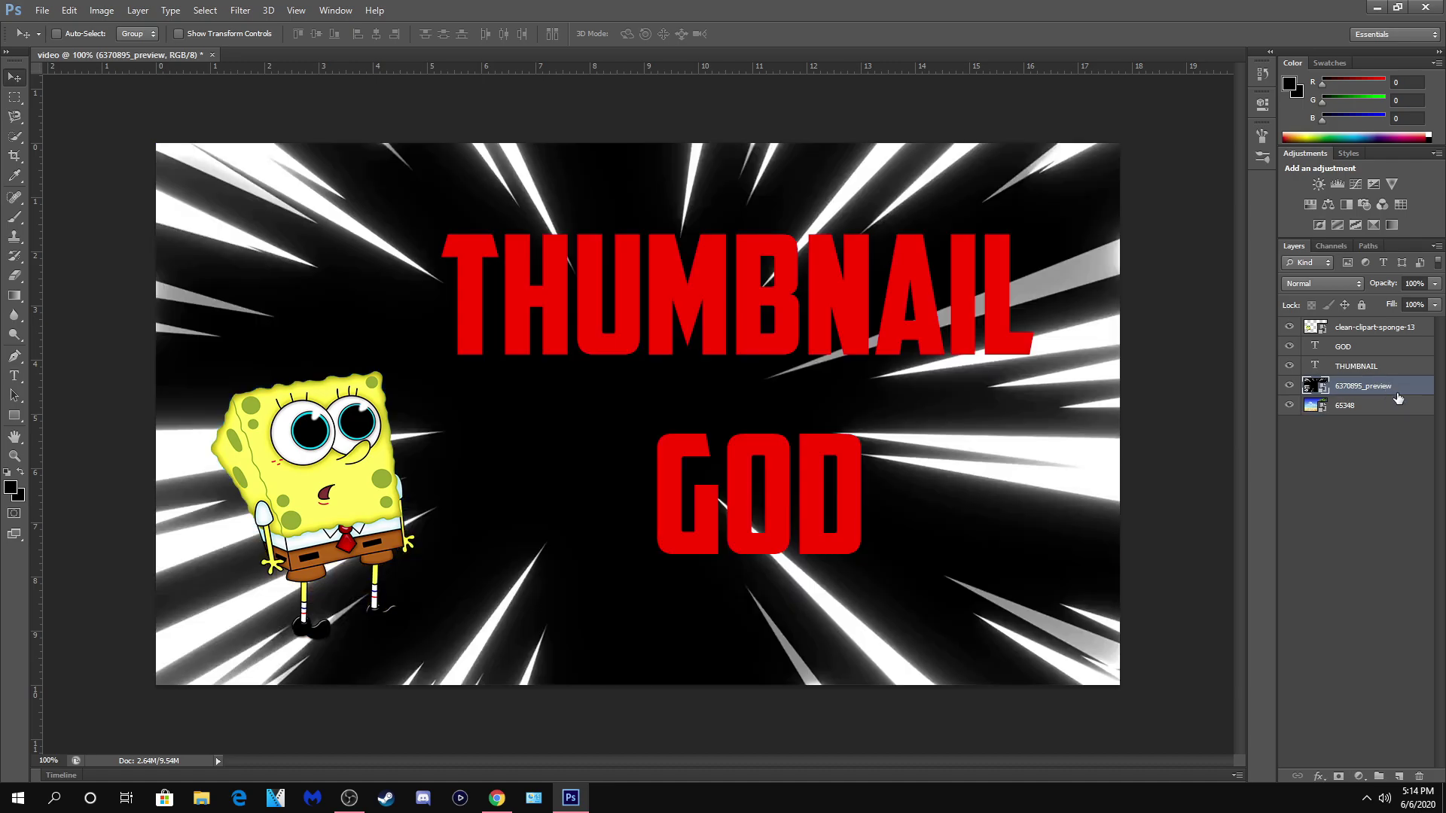
{"action": "left_click", "coordinate": [1356, 283]}
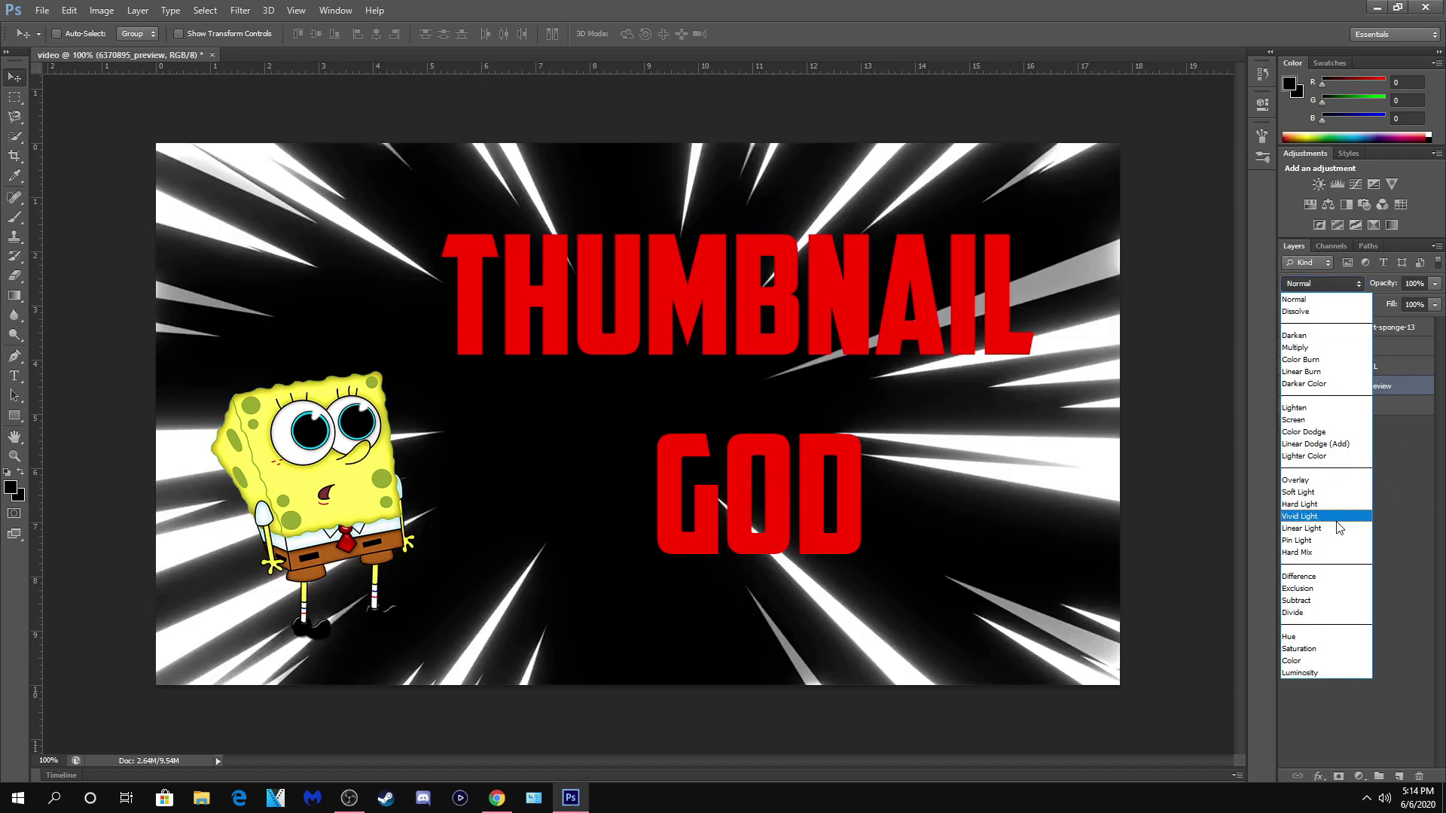
{"action": "left_click", "coordinate": [1326, 299]}
{"action": "left_click", "coordinate": [1322, 284]}
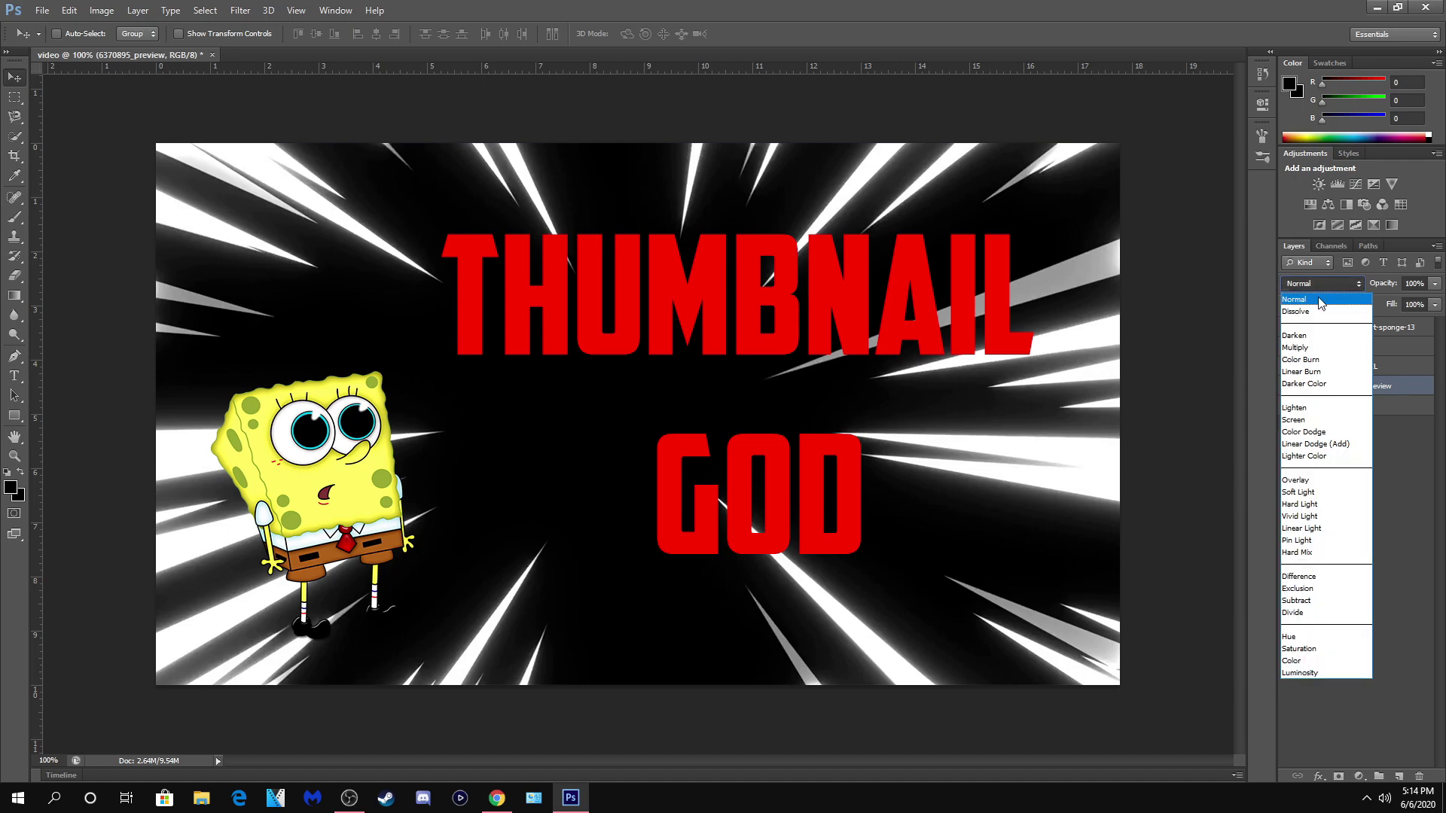
{"action": "left_click", "coordinate": [1307, 413]}
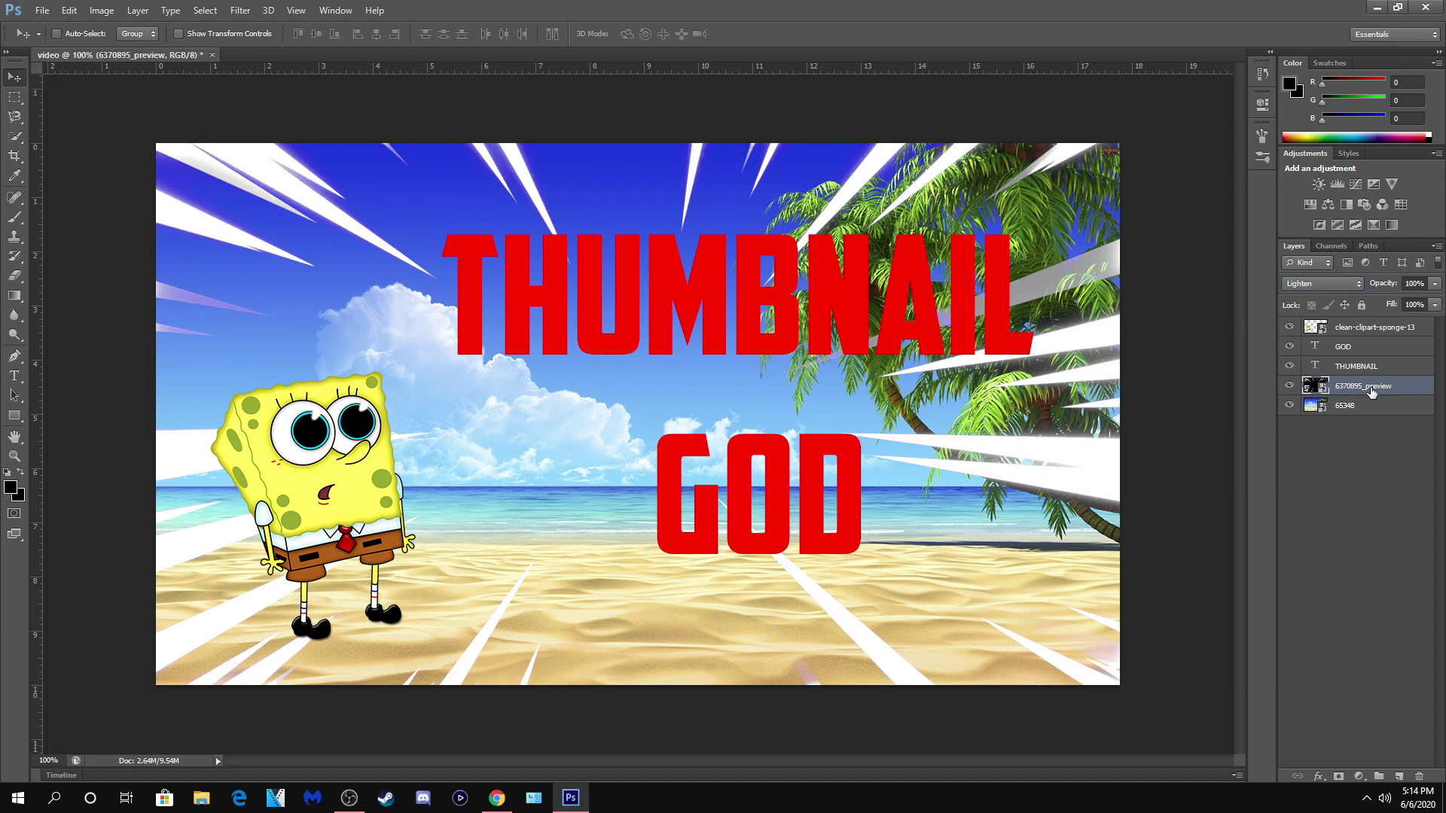
- Enlarge the speed-lines layer to about 75% around the canvas, commit the transform, and move the layer below the beach layer
{"action": "left_click", "coordinate": [68, 10]}
{"action": "left_click", "coordinate": [113, 289]}
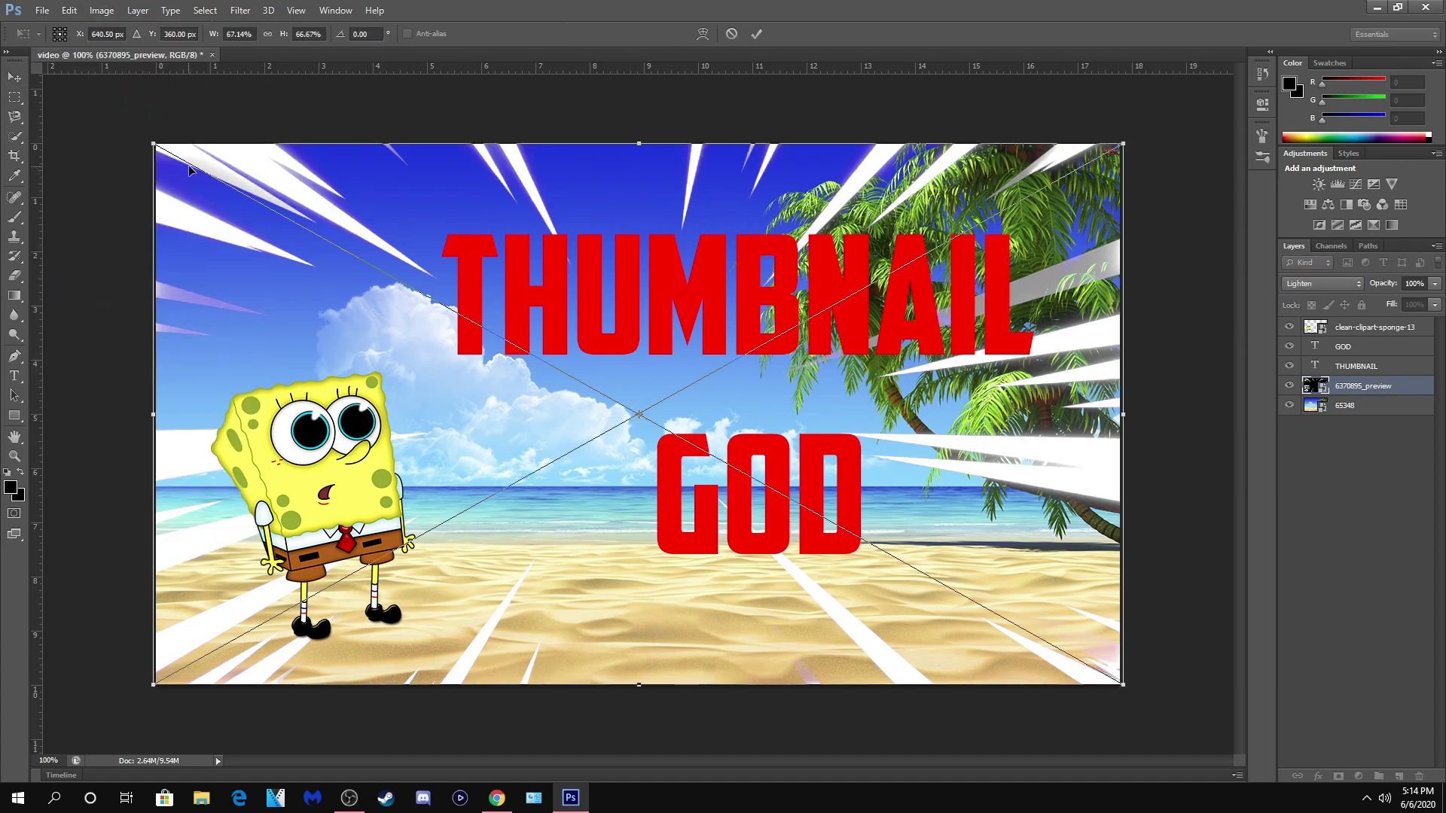
{"action": "left_click_drag", "start_coordinate": [154, 145], "coordinate": [75, 102]}
{"action": "left_click_drag", "start_coordinate": [391, 286], "coordinate": [416, 298]}
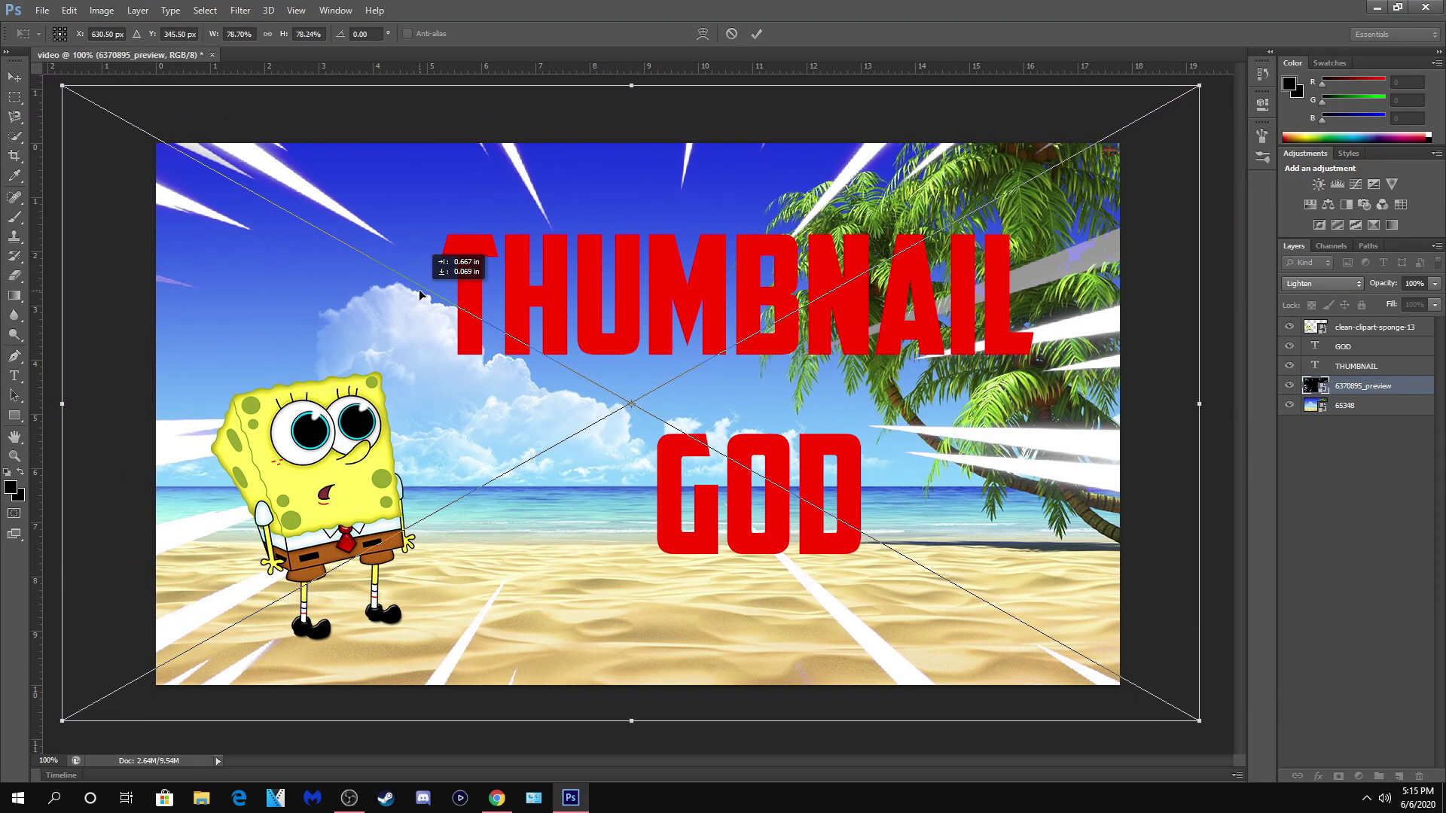
{"action": "left_click_drag", "start_coordinate": [52, 85], "coordinate": [108, 111]}
{"action": "left_click_drag", "start_coordinate": [397, 284], "coordinate": [372, 283]}
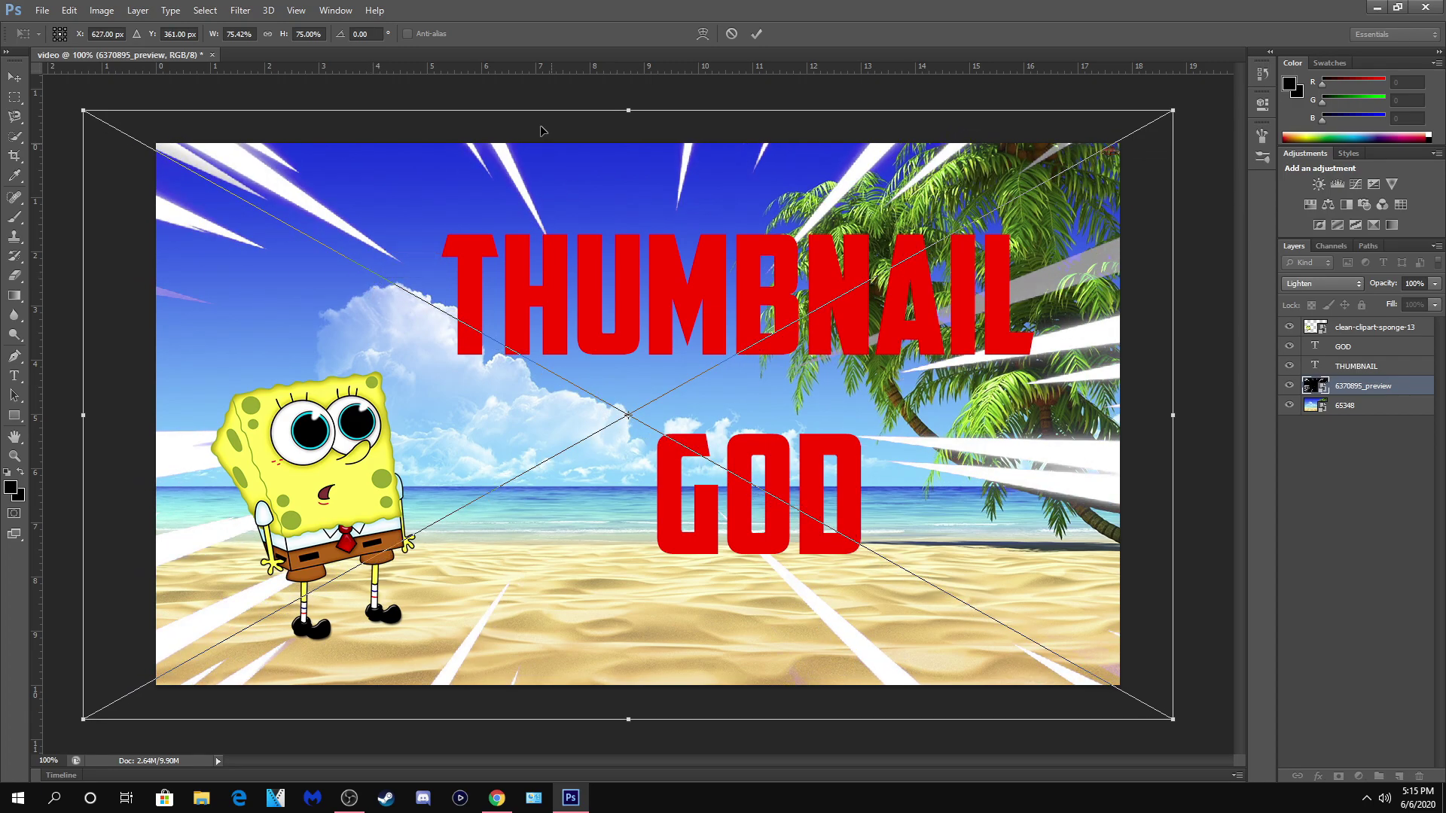
{"action": "left_click", "coordinate": [15, 77]}
{"action": "left_click", "coordinate": [670, 301]}
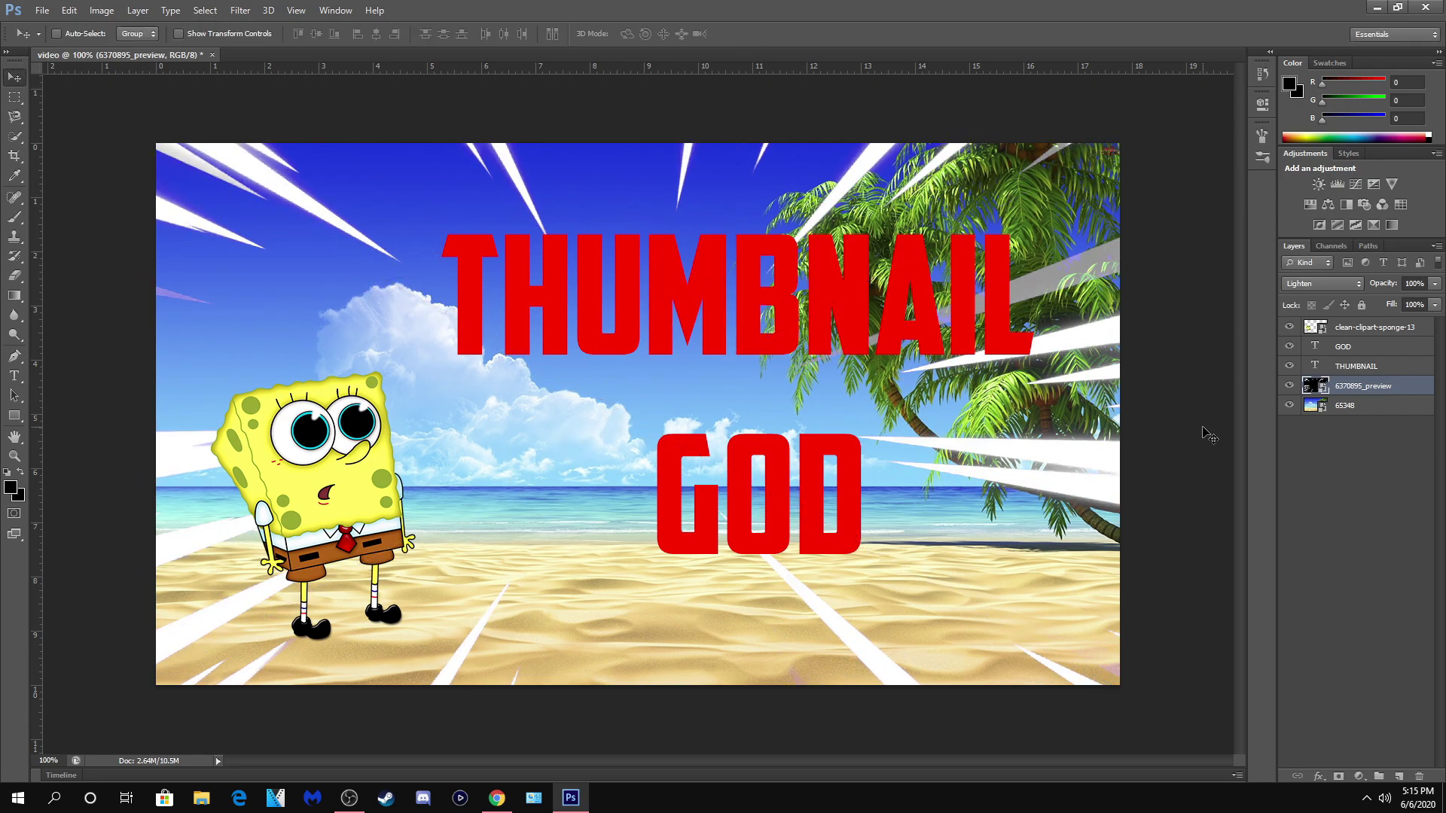
{"action": "left_click_drag", "start_coordinate": [1379, 385], "coordinate": [1355, 414]}
- Add a green-to-blue gradient overlay and a drop shadow to the THUMBNAIL text layer and apply the style
{"action": "left_click", "coordinate": [1348, 366]}
{"action": "double_click", "coordinate": [1405, 369]}
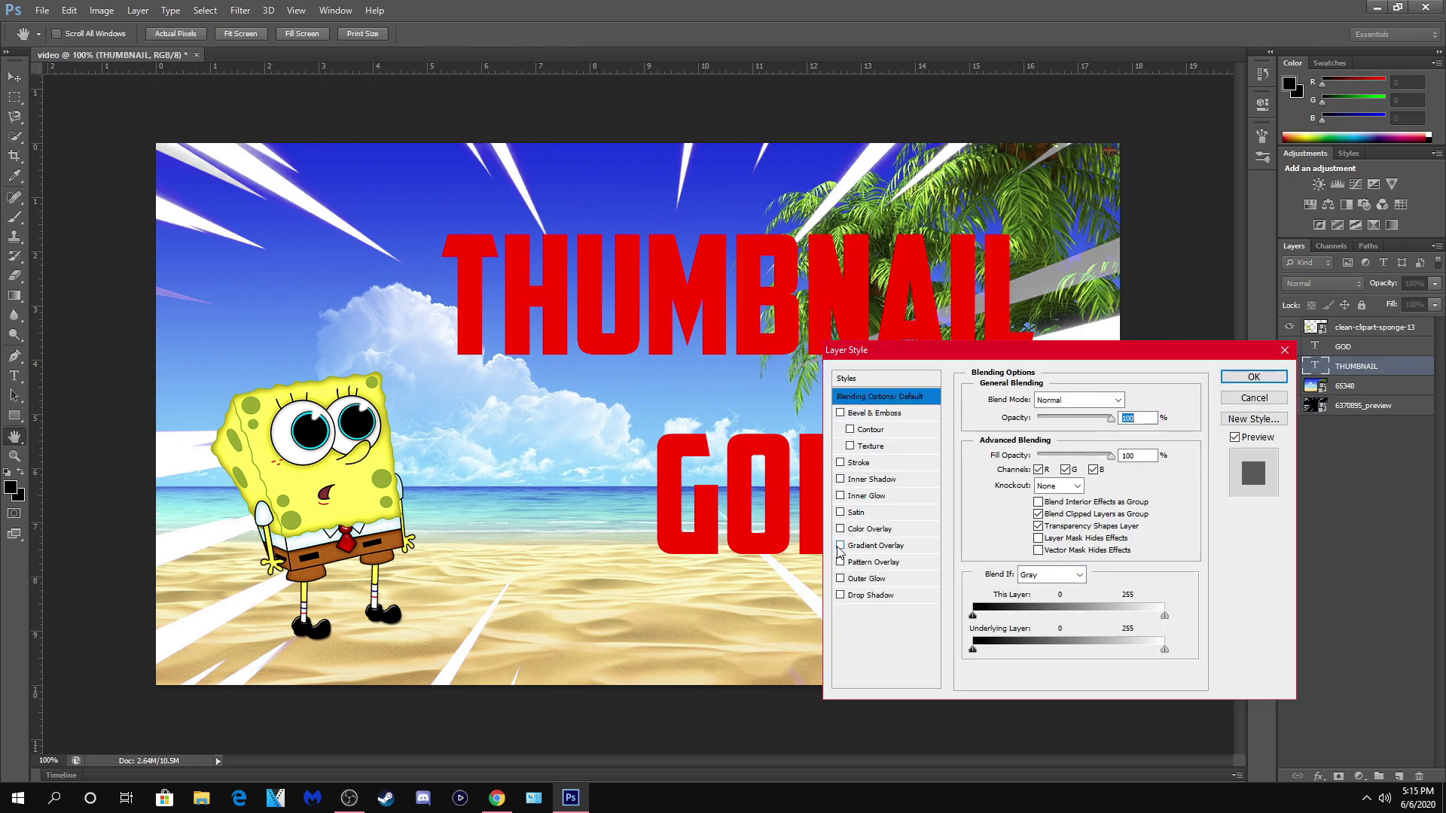
{"action": "left_click", "coordinate": [841, 546]}
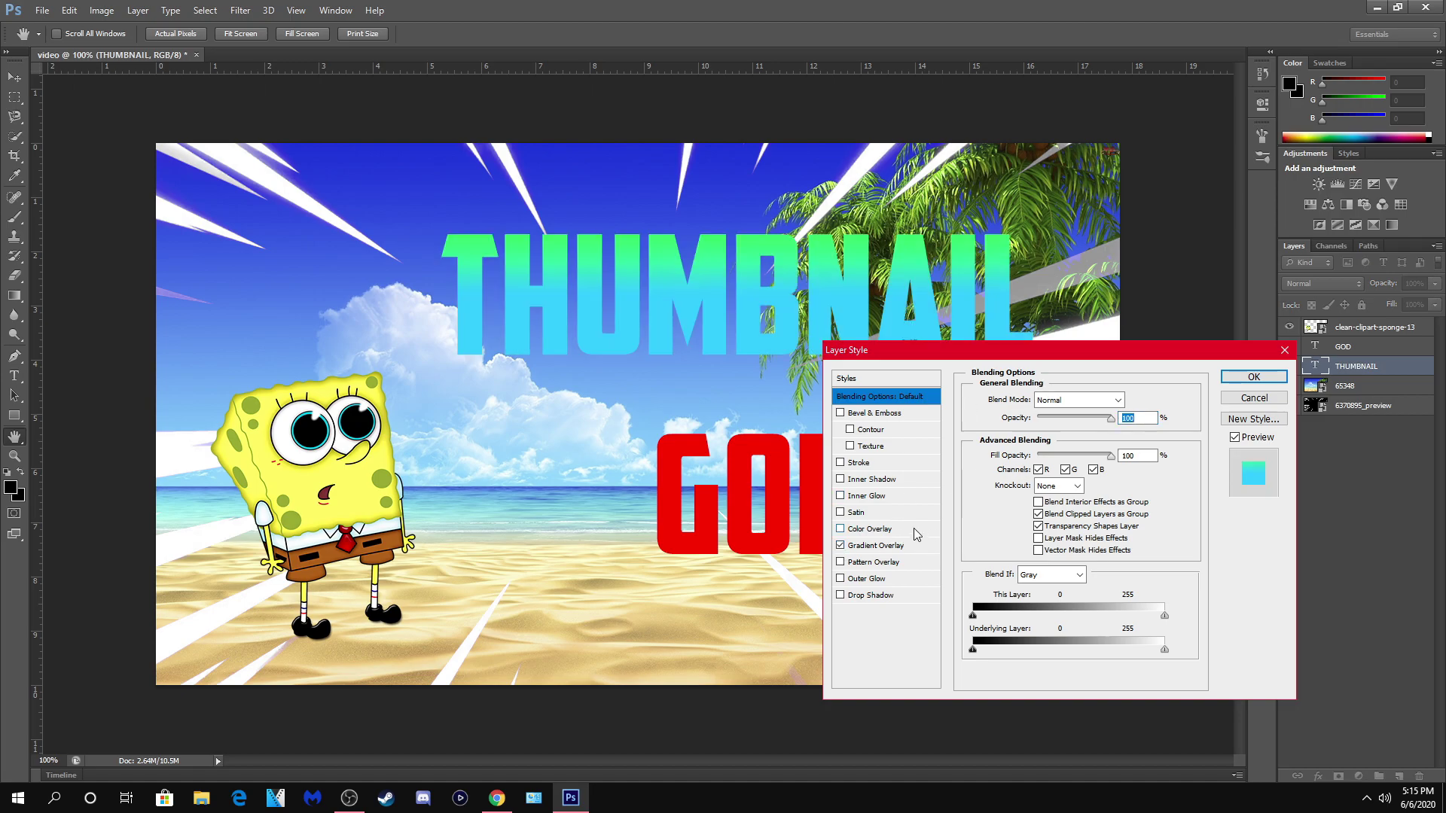
{"action": "left_click", "coordinate": [841, 596]}
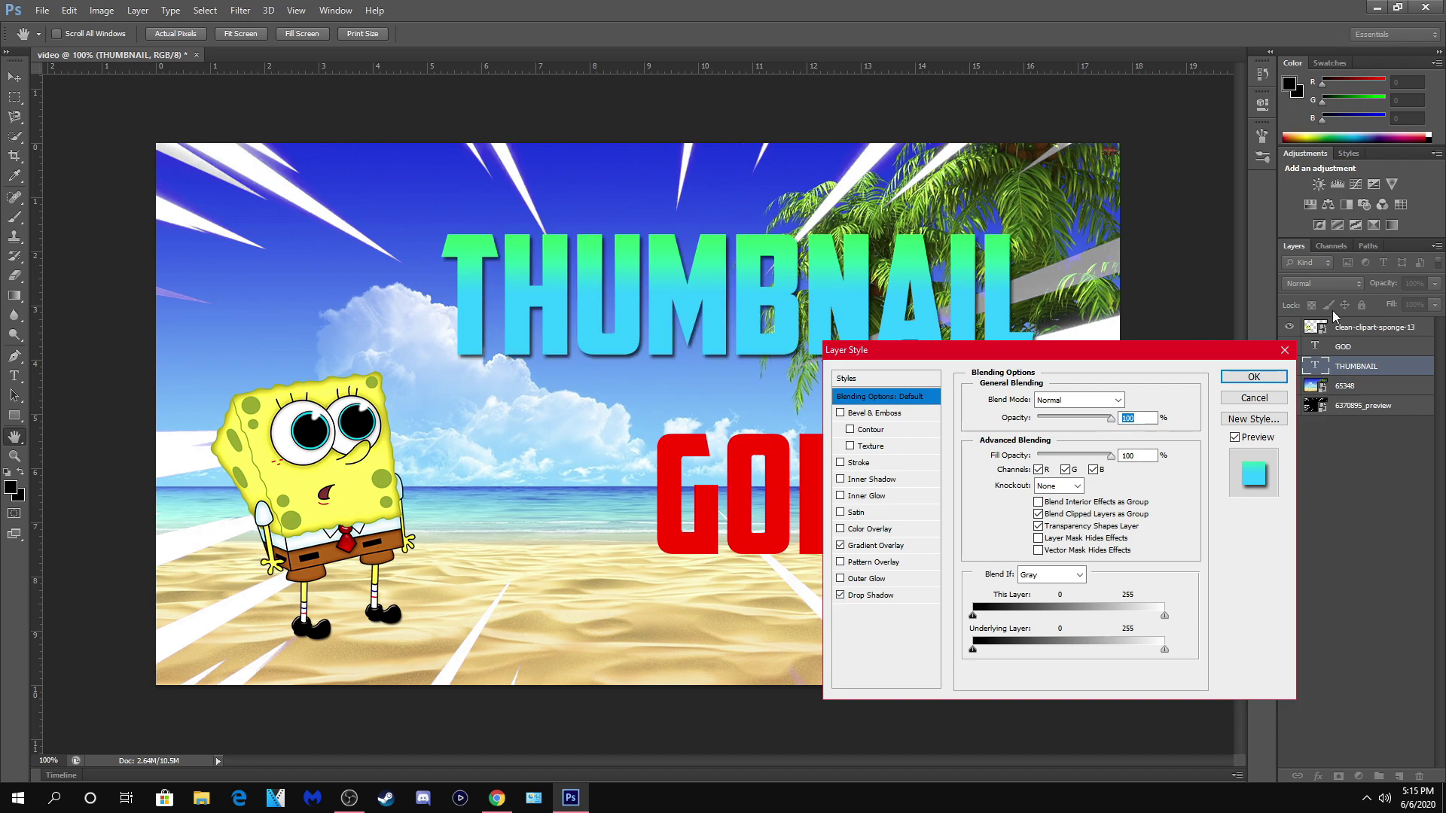
{"action": "left_click", "coordinate": [1254, 377]}
- Give the GOD text layer the same green-to-blue gradient overlay and a drop shadow
{"action": "double_click", "coordinate": [1393, 346]}
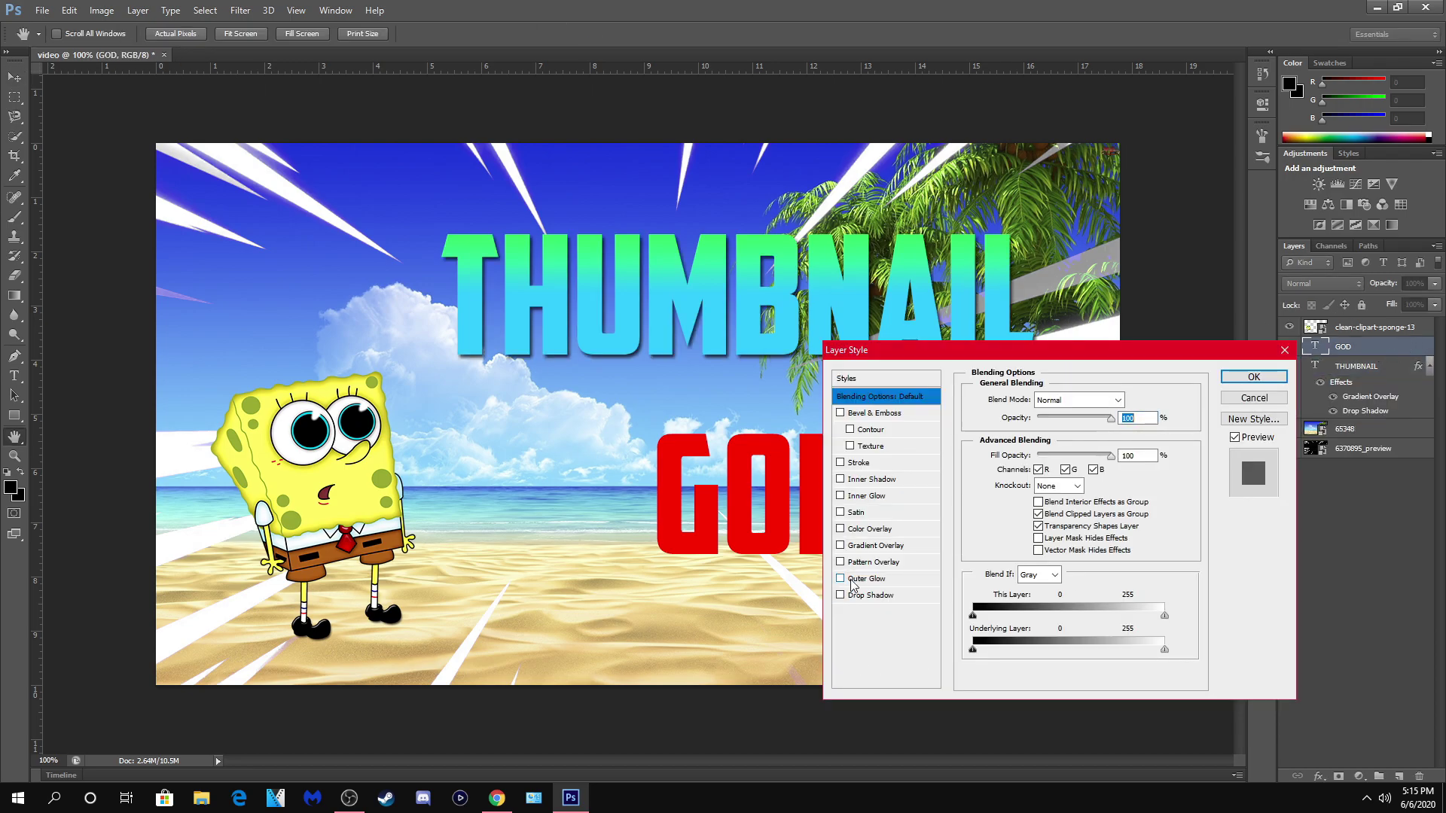
{"action": "left_click", "coordinate": [841, 545]}
{"action": "left_click", "coordinate": [841, 595]}
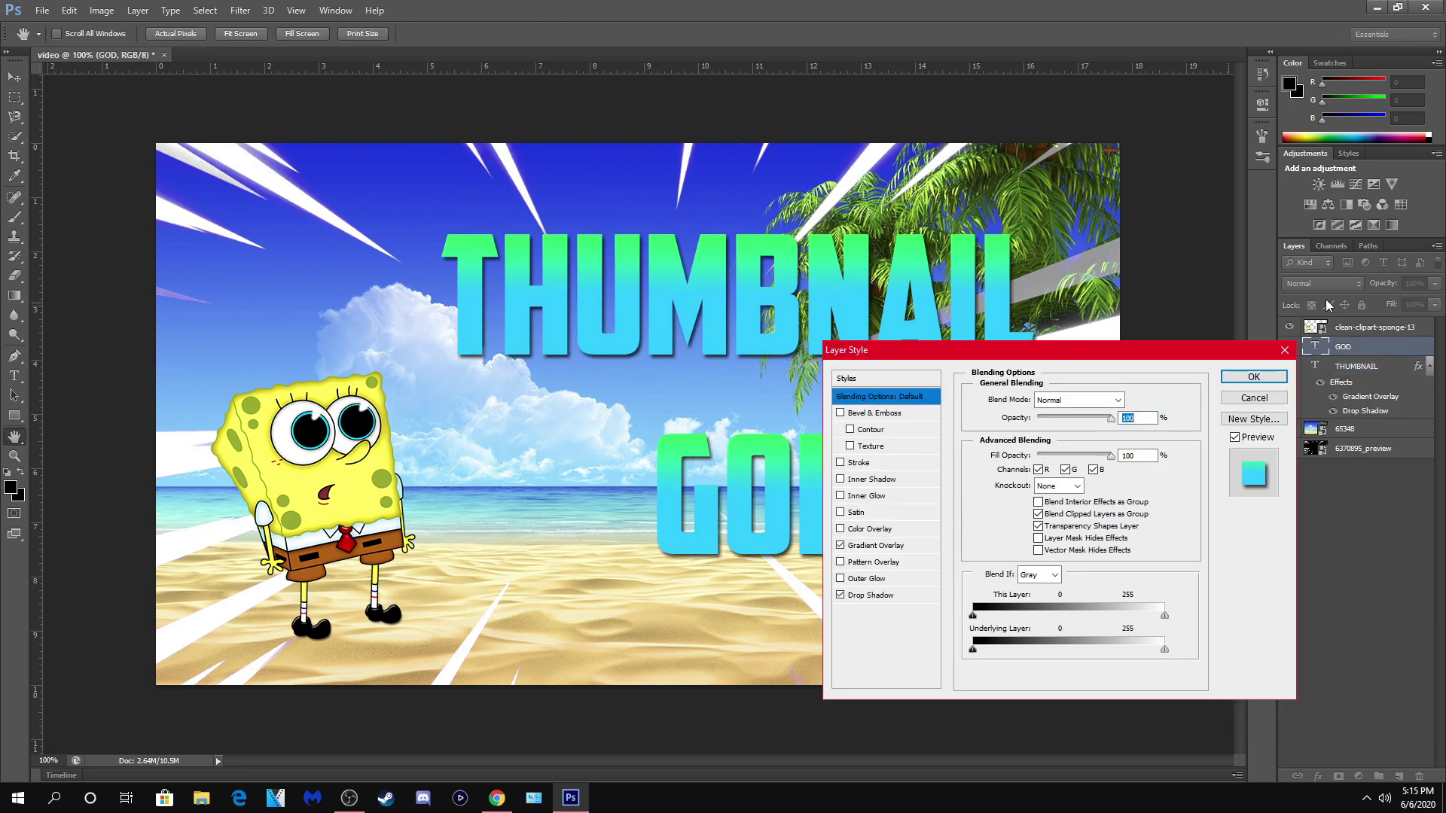
{"action": "left_click", "coordinate": [1254, 376]}
- Examine the gradient overlay settings and colour stops of the GOD layer without changing them
{"action": "double_click", "coordinate": [1382, 350]}
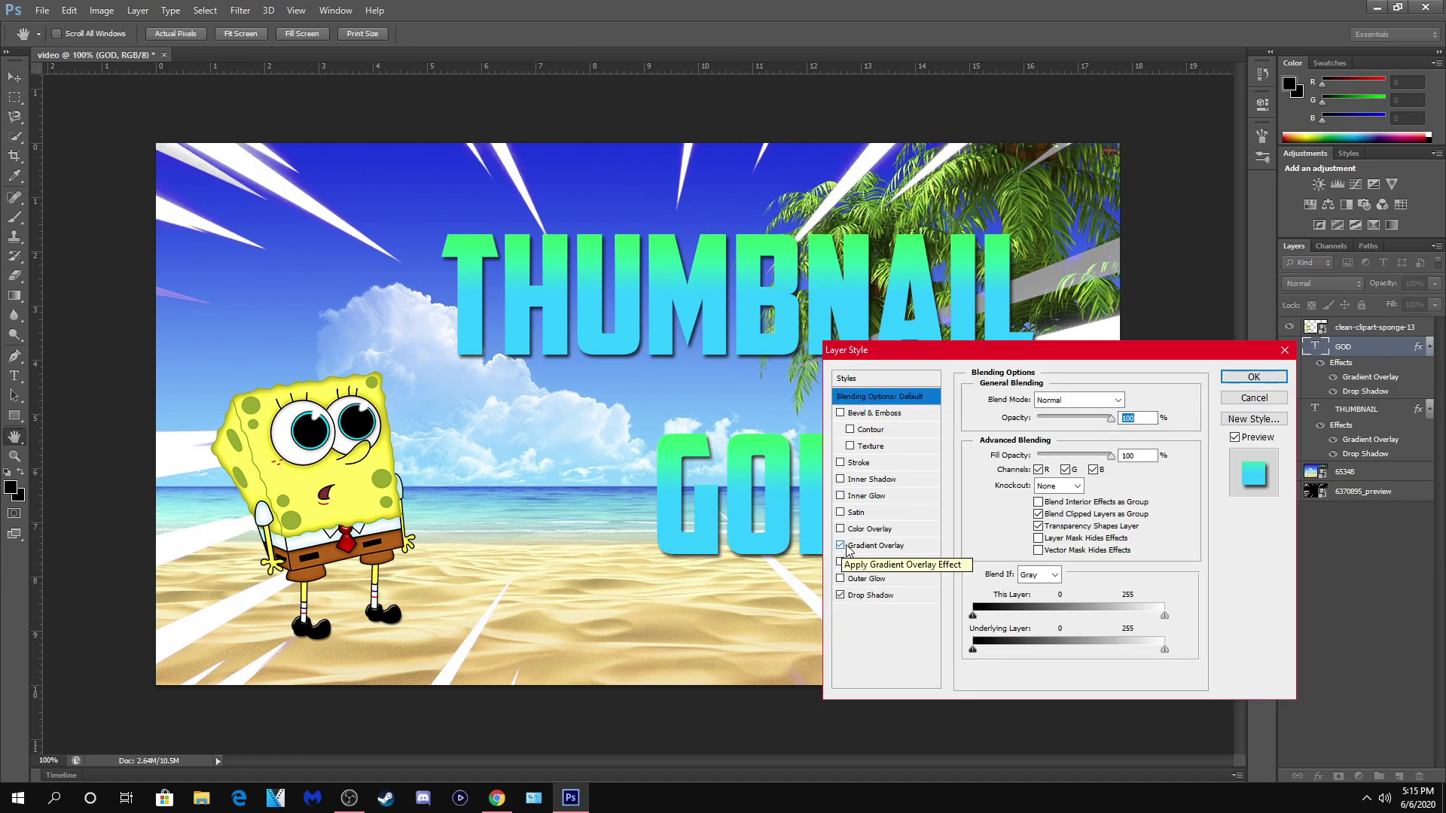
{"action": "left_click", "coordinate": [915, 547]}
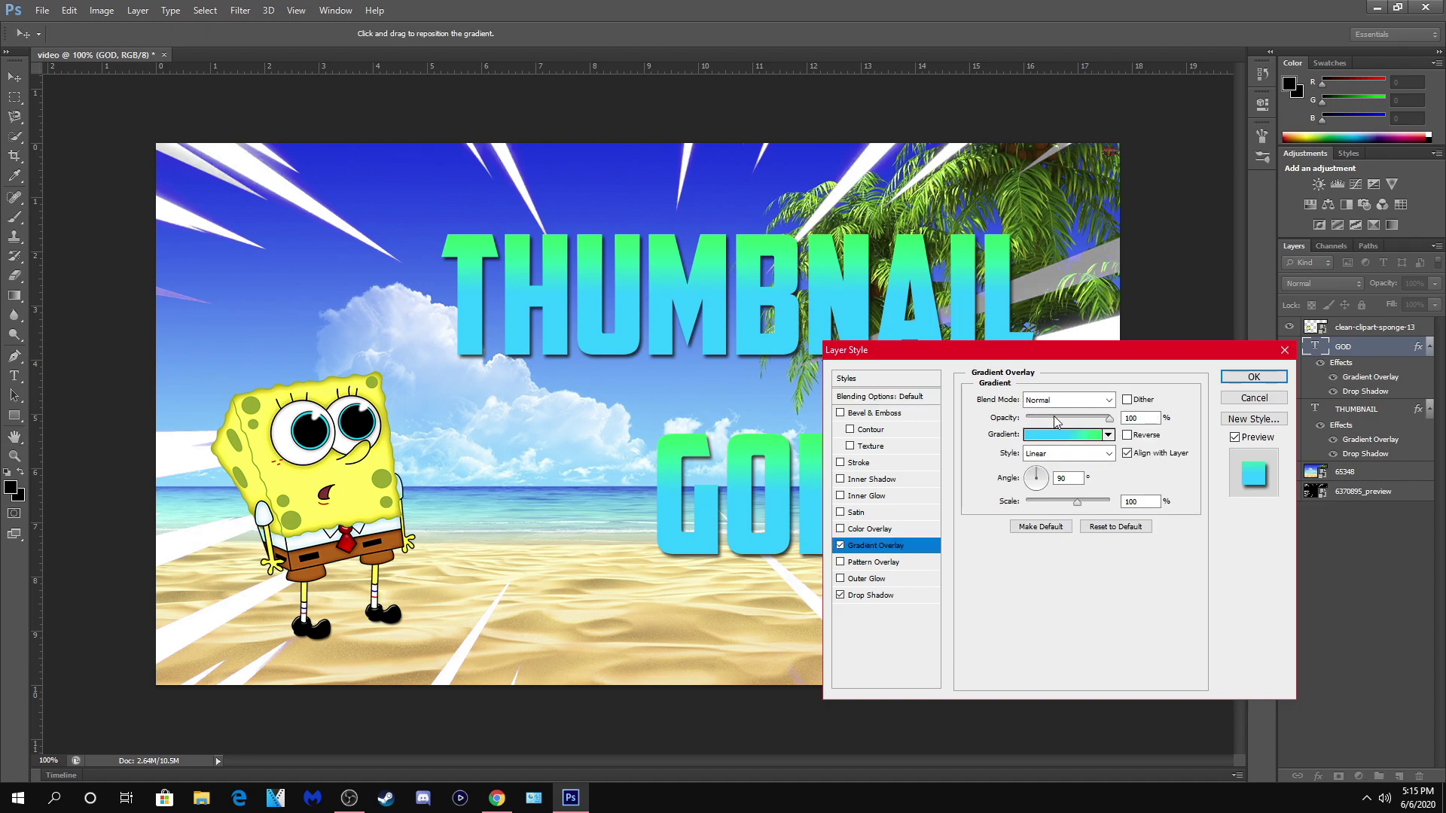
{"action": "left_click", "coordinate": [1062, 435]}
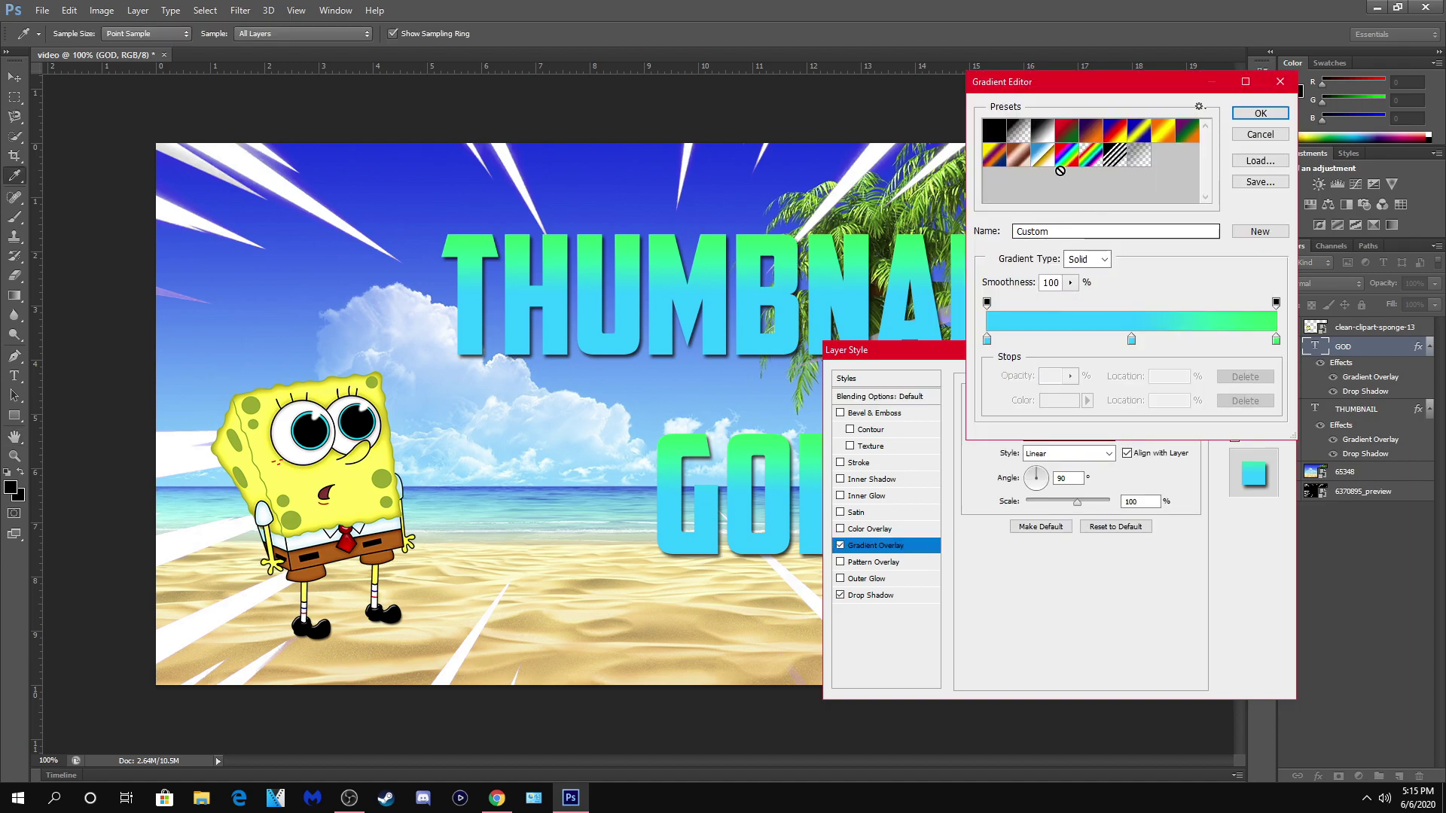
{"action": "left_click", "coordinate": [1260, 136]}
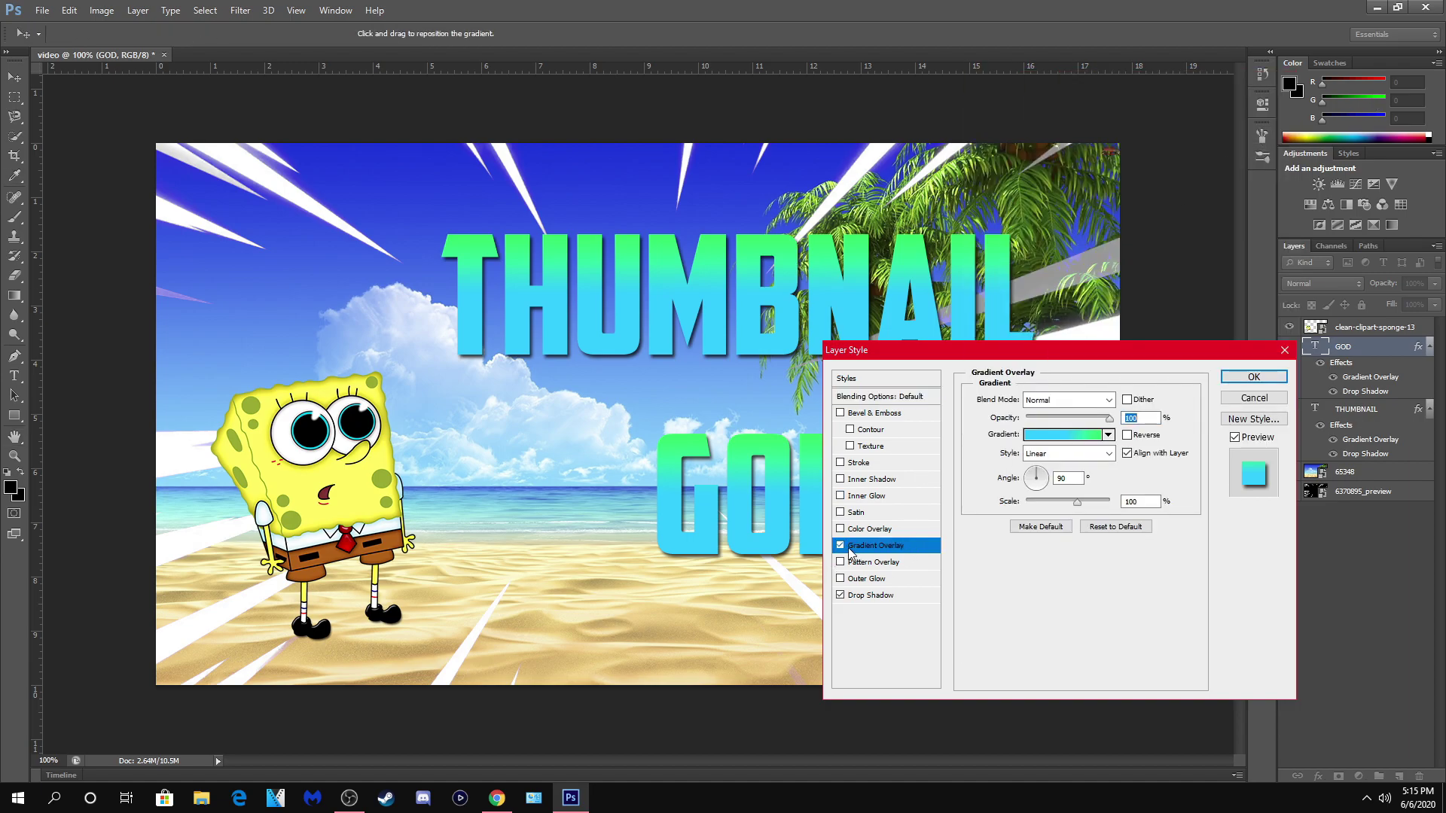
{"action": "left_click", "coordinate": [1253, 377]}
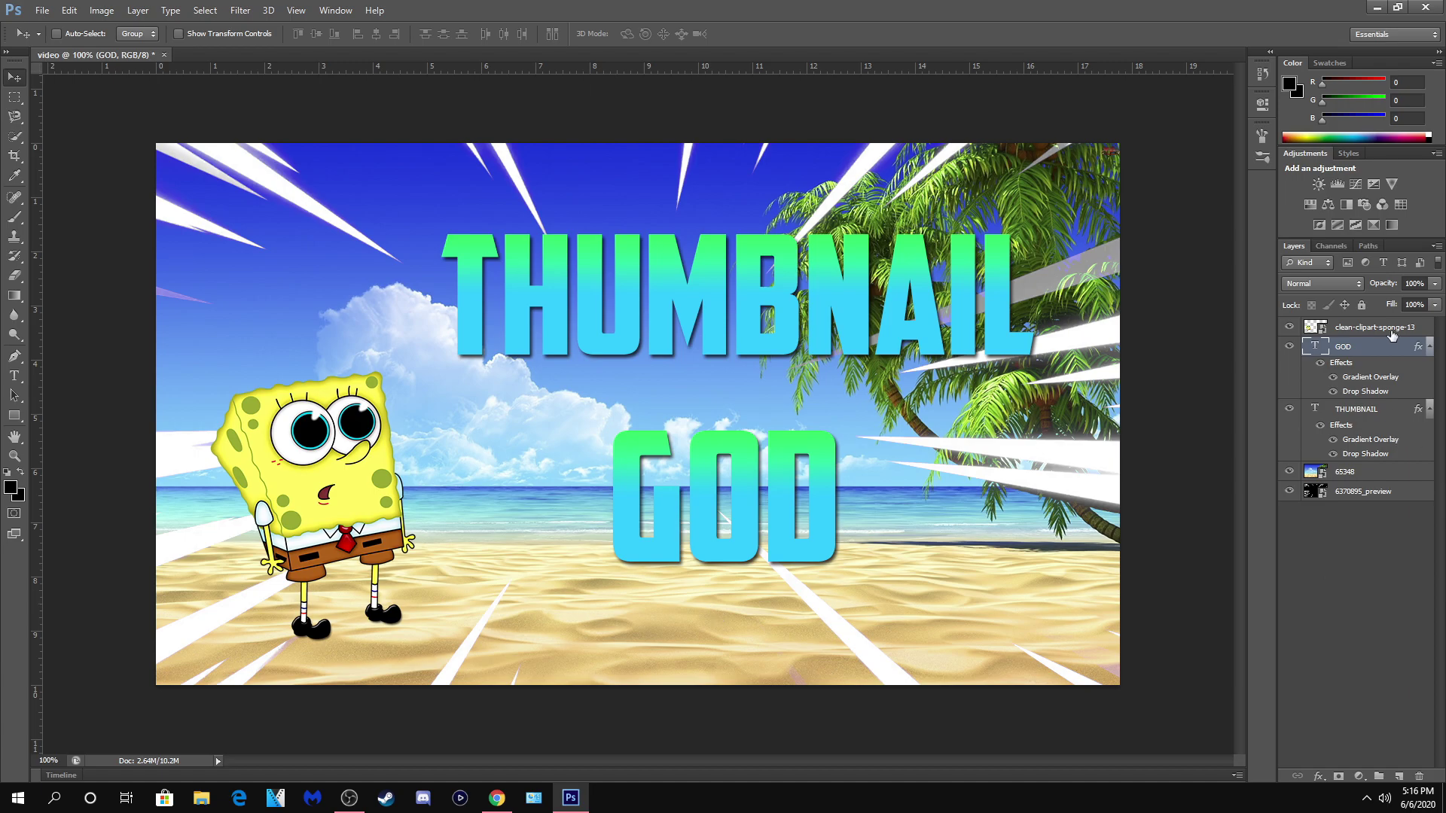
- Add black strokes to GOD and THUMBNAIL and strengthen their drop shadows, using 11 px distance and 15% spread on THUMBNAIL
{"action": "double_click", "coordinate": [1382, 351]}
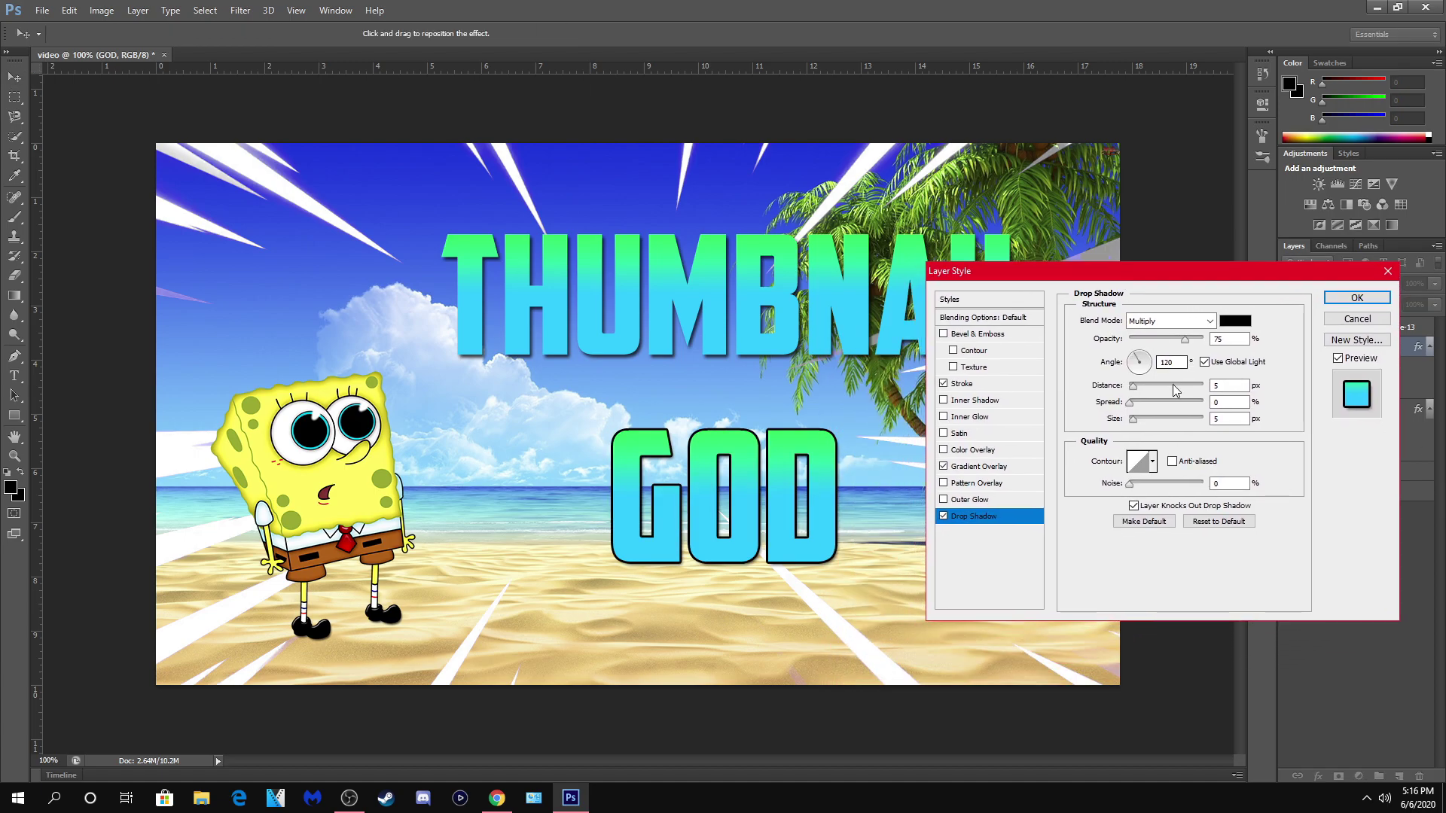
{"action": "mouse_move", "coordinate": [1132, 387]}
{"action": "left_mouse_down"}
{"action": "mouse_move", "coordinate": [1139, 408]}
{"action": "mouse_move", "coordinate": [1135, 388]}
{"action": "left_mouse_up"}
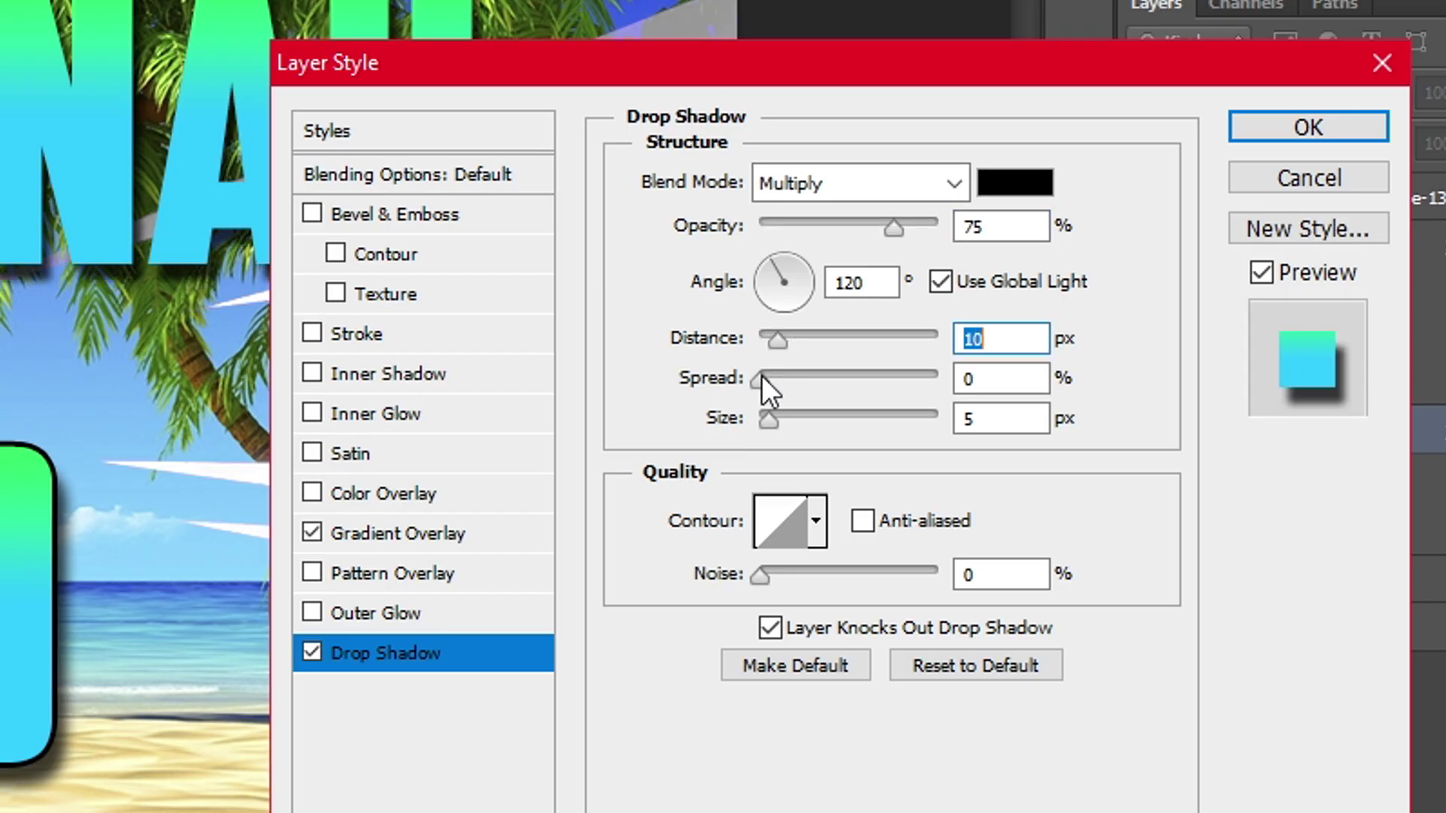
{"action": "left_click_drag", "start_coordinate": [761, 376], "coordinate": [782, 350]}
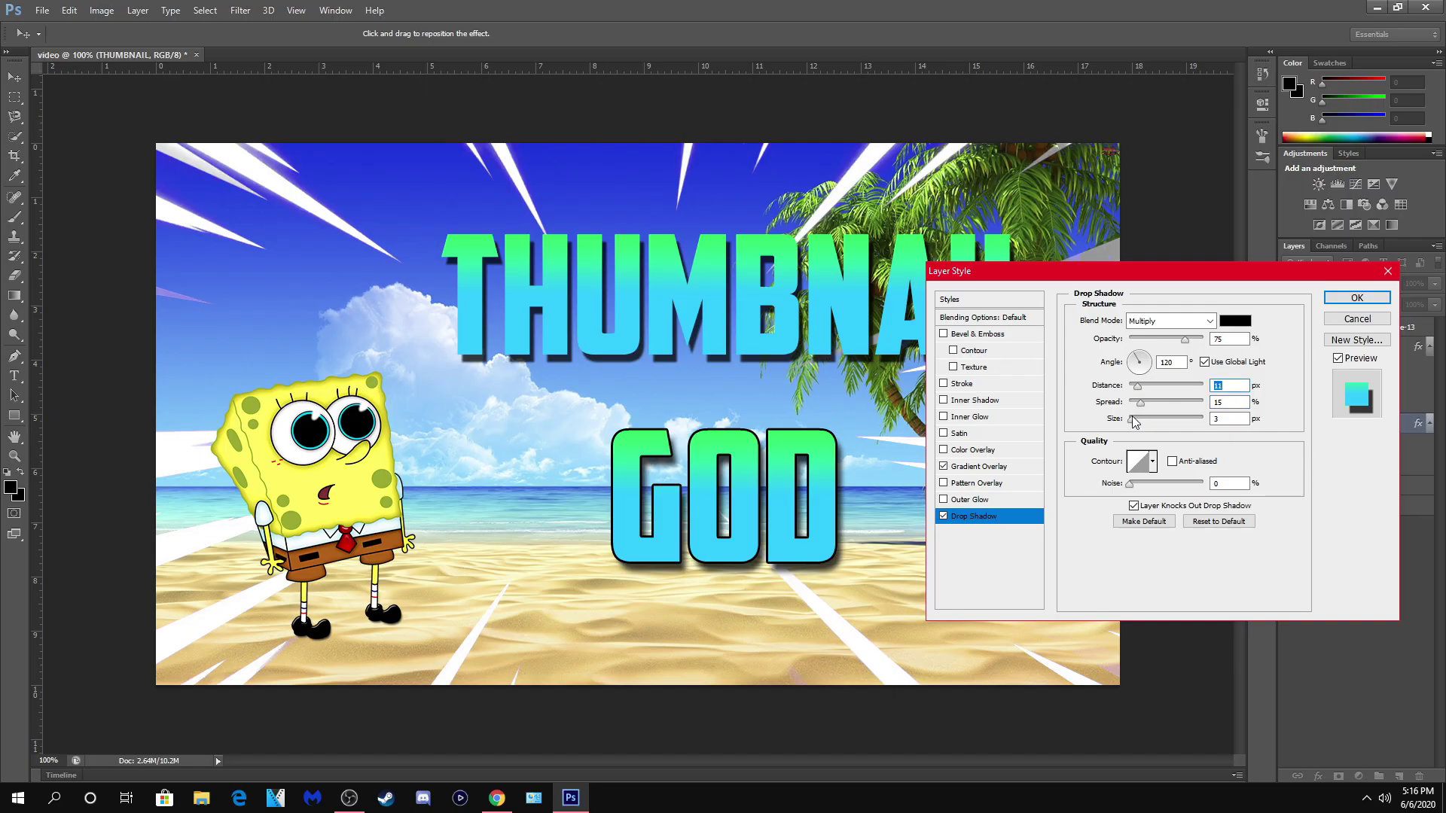
{"action": "left_click_drag", "start_coordinate": [1135, 422], "coordinate": [1138, 424]}
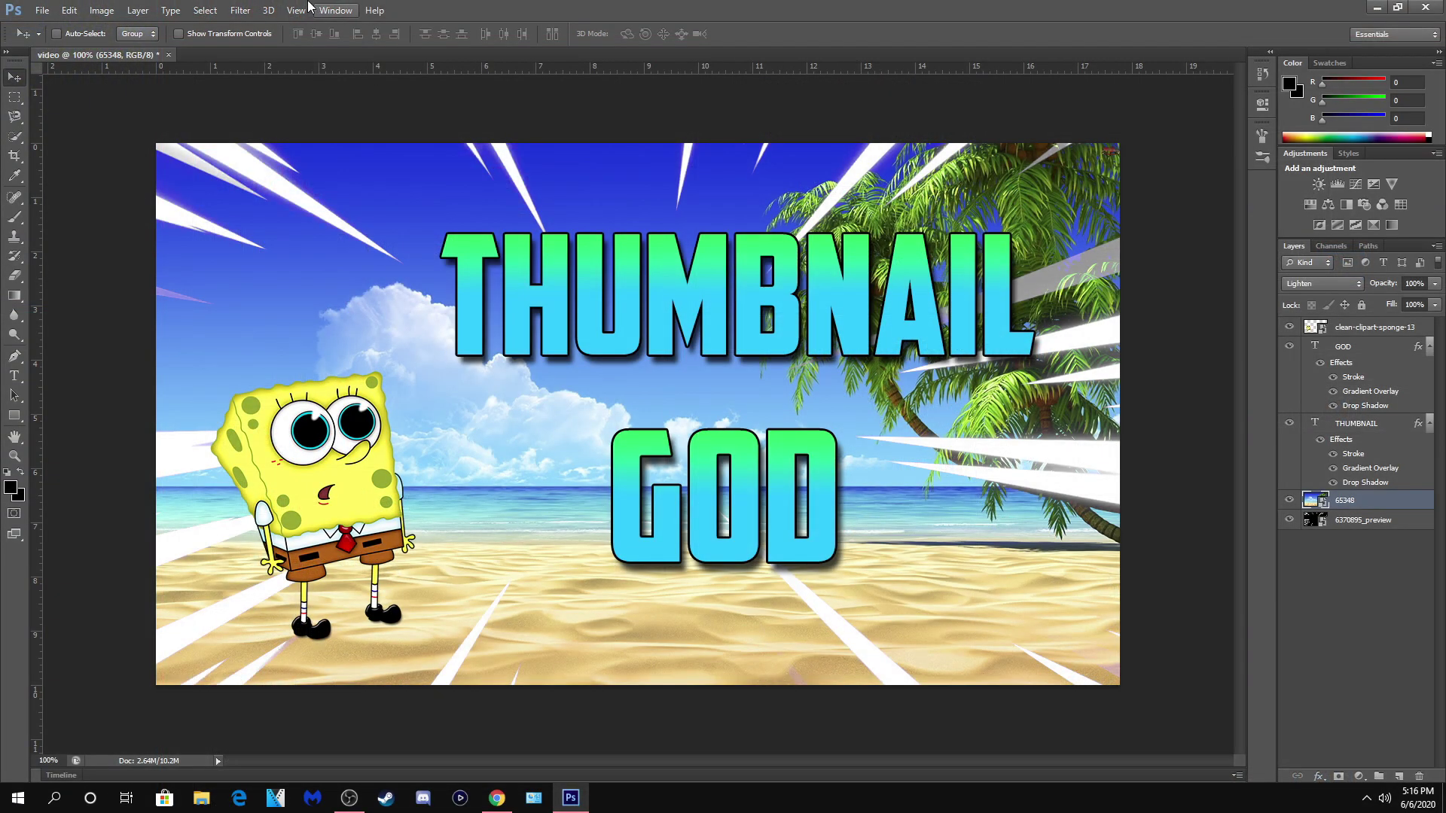
- Apply a Radial Blur to the beach layer 65348 with amount 6, Spin method and Good quality
{"action": "left_click", "coordinate": [205, 10]}
{"action": "mouse_move", "coordinate": [236, 15]}
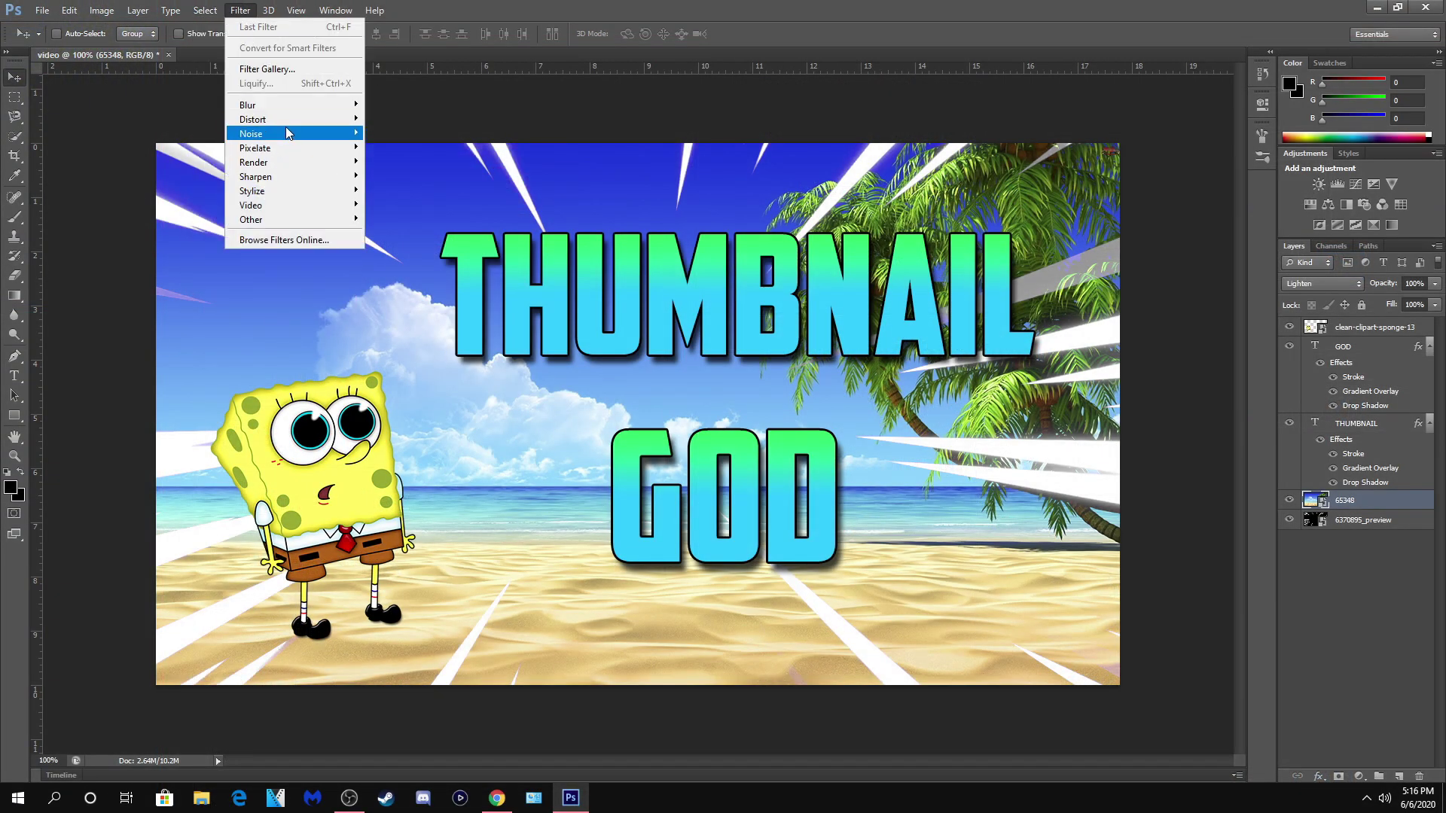
{"action": "mouse_move", "coordinate": [268, 107]}
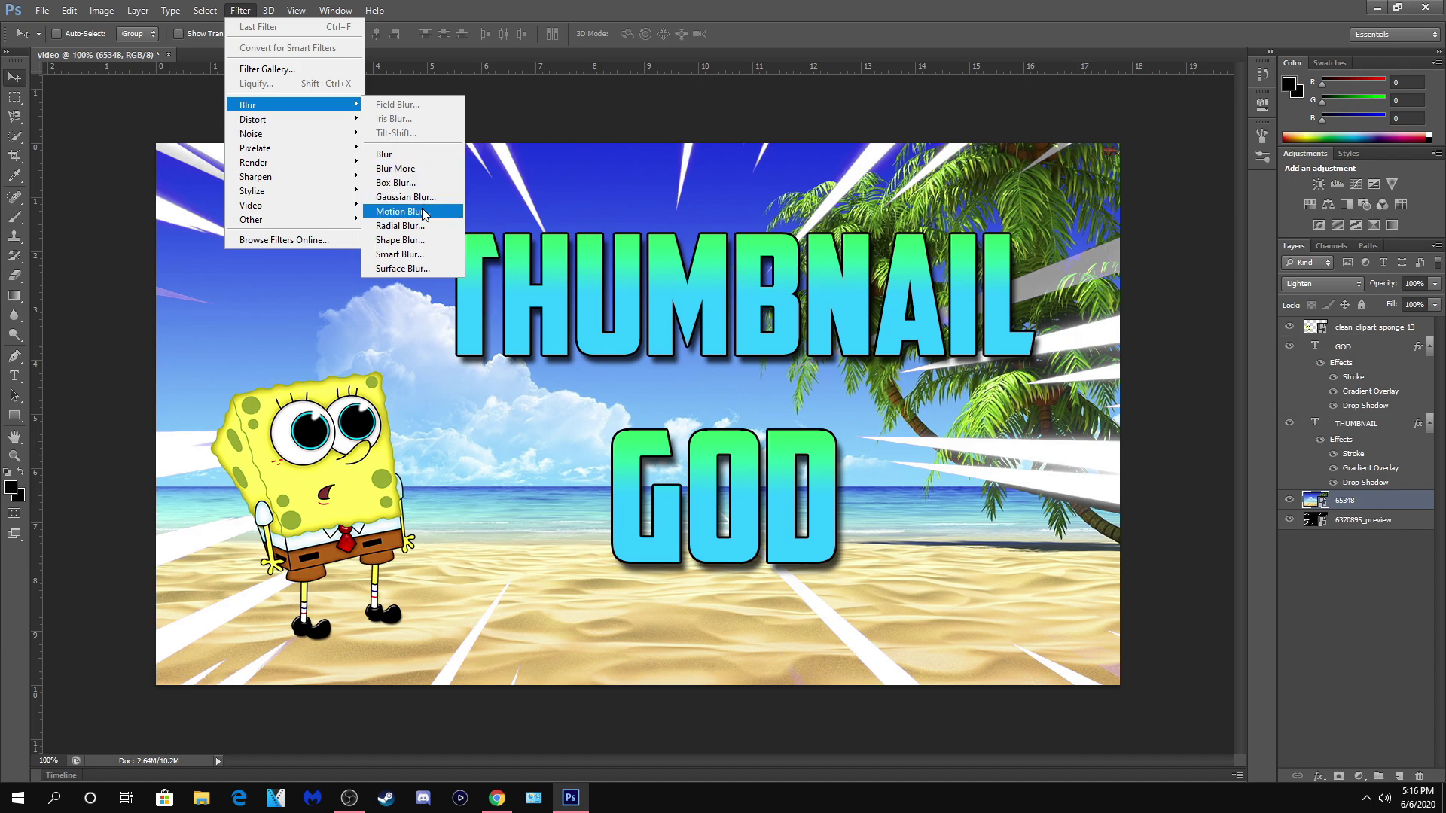
{"action": "left_click", "coordinate": [400, 226]}
{"action": "left_click_drag", "start_coordinate": [639, 250], "coordinate": [636, 252]}
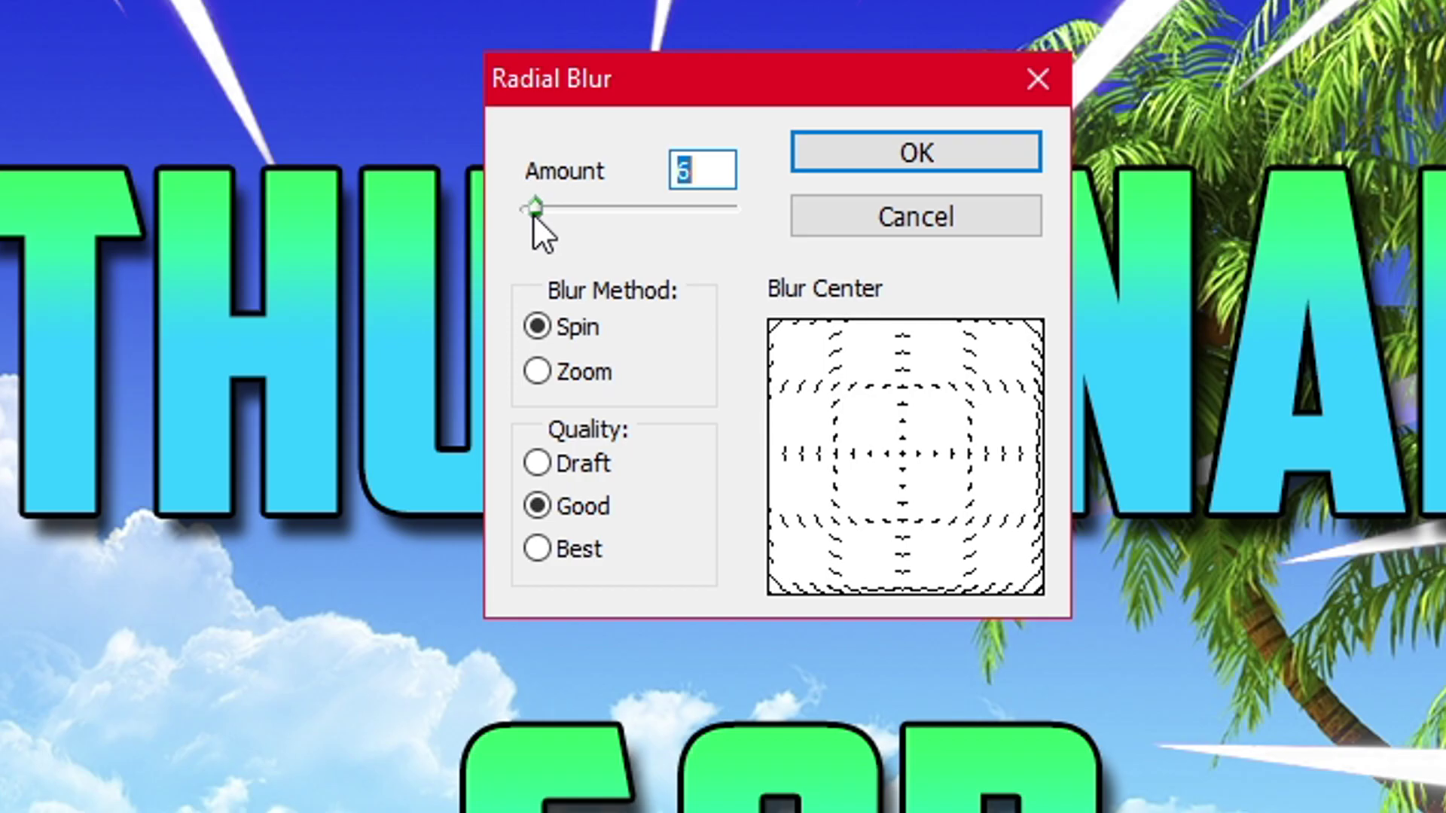
{"action": "left_click", "coordinate": [997, 156]}
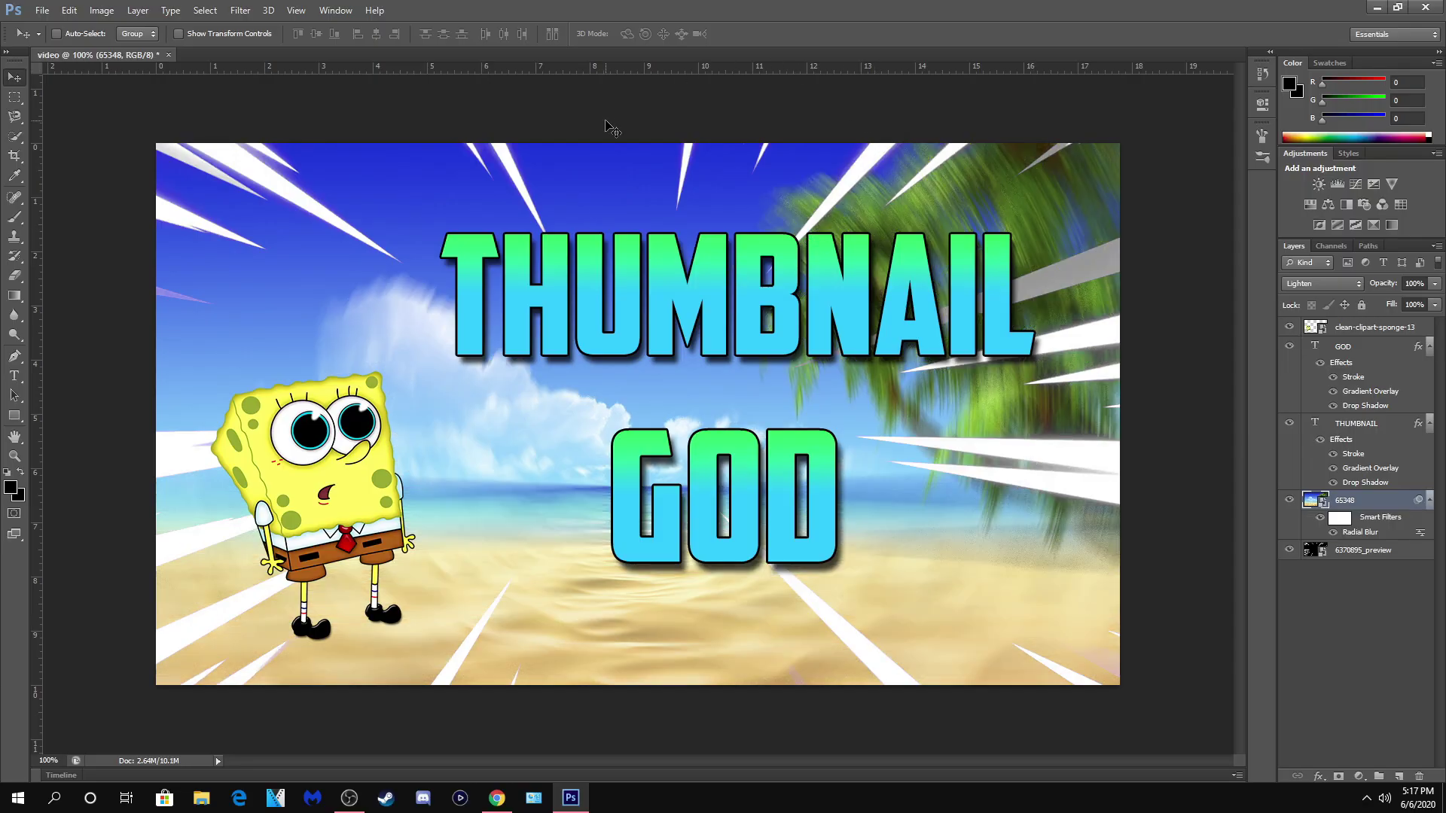
- Undo the Radial Blur on the beach layer and bring it back
{"action": "key", "text": "ctrl+z"}
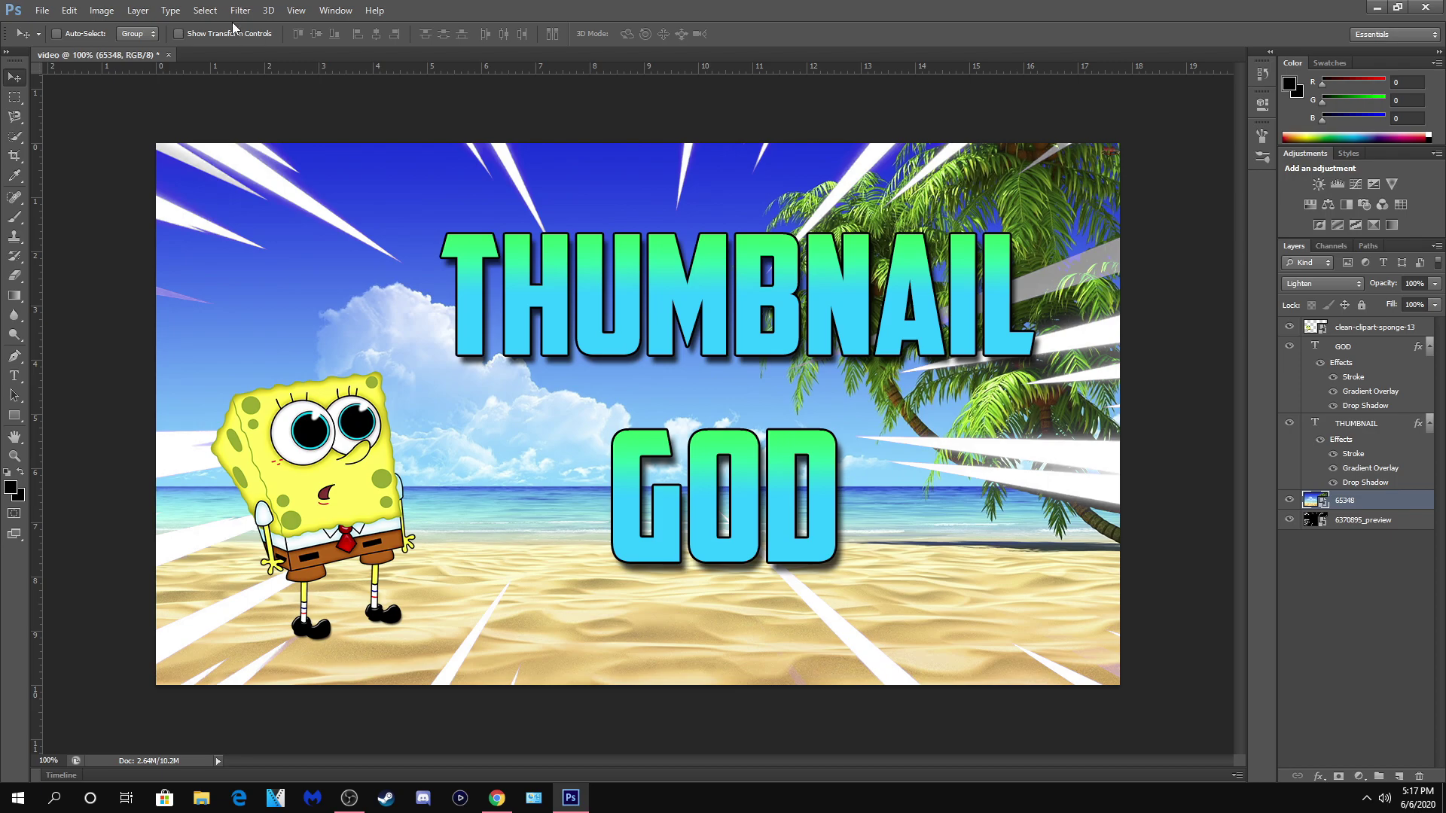
{"action": "left_click", "coordinate": [68, 10]}
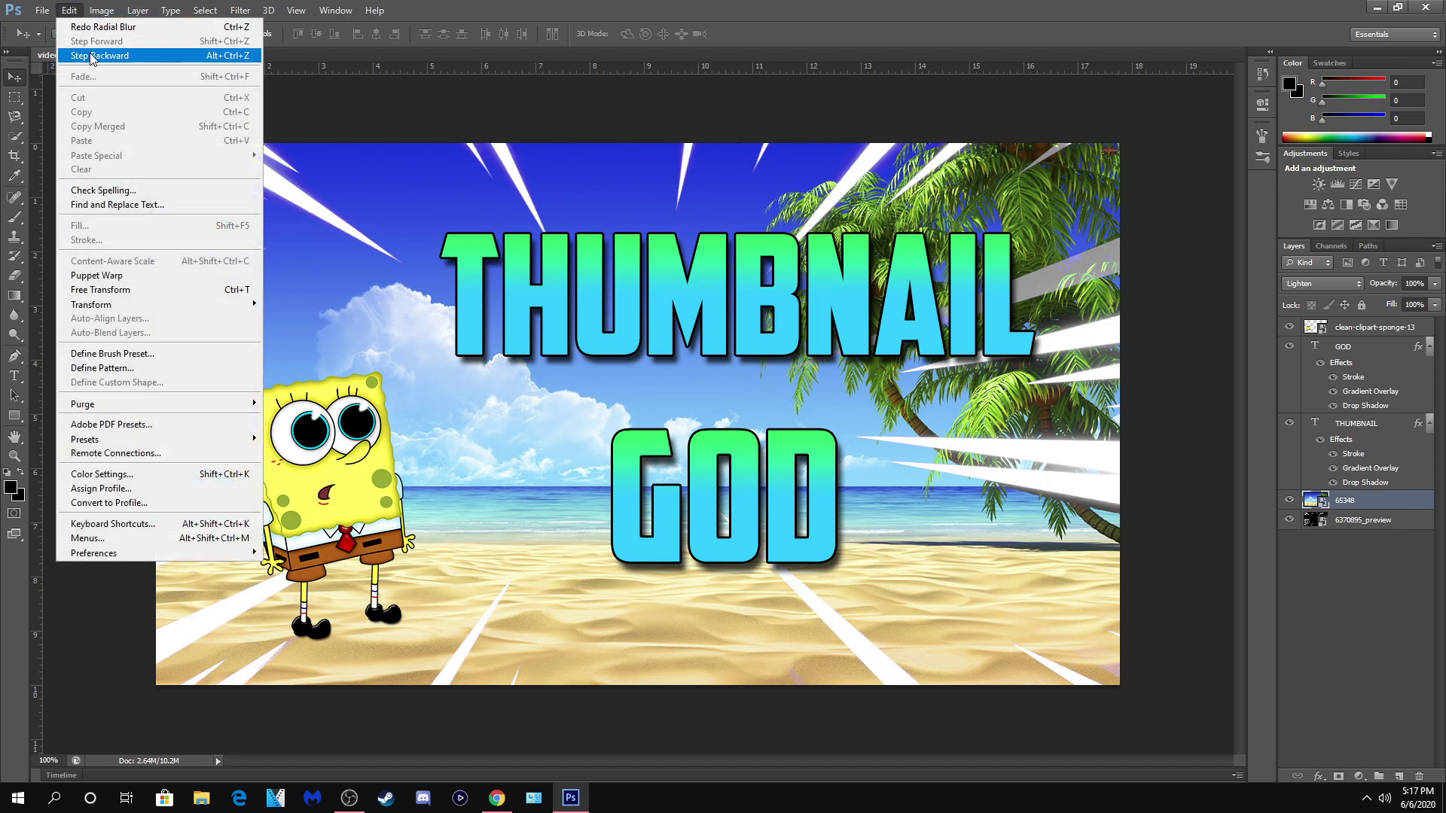
{"action": "left_click", "coordinate": [86, 58]}
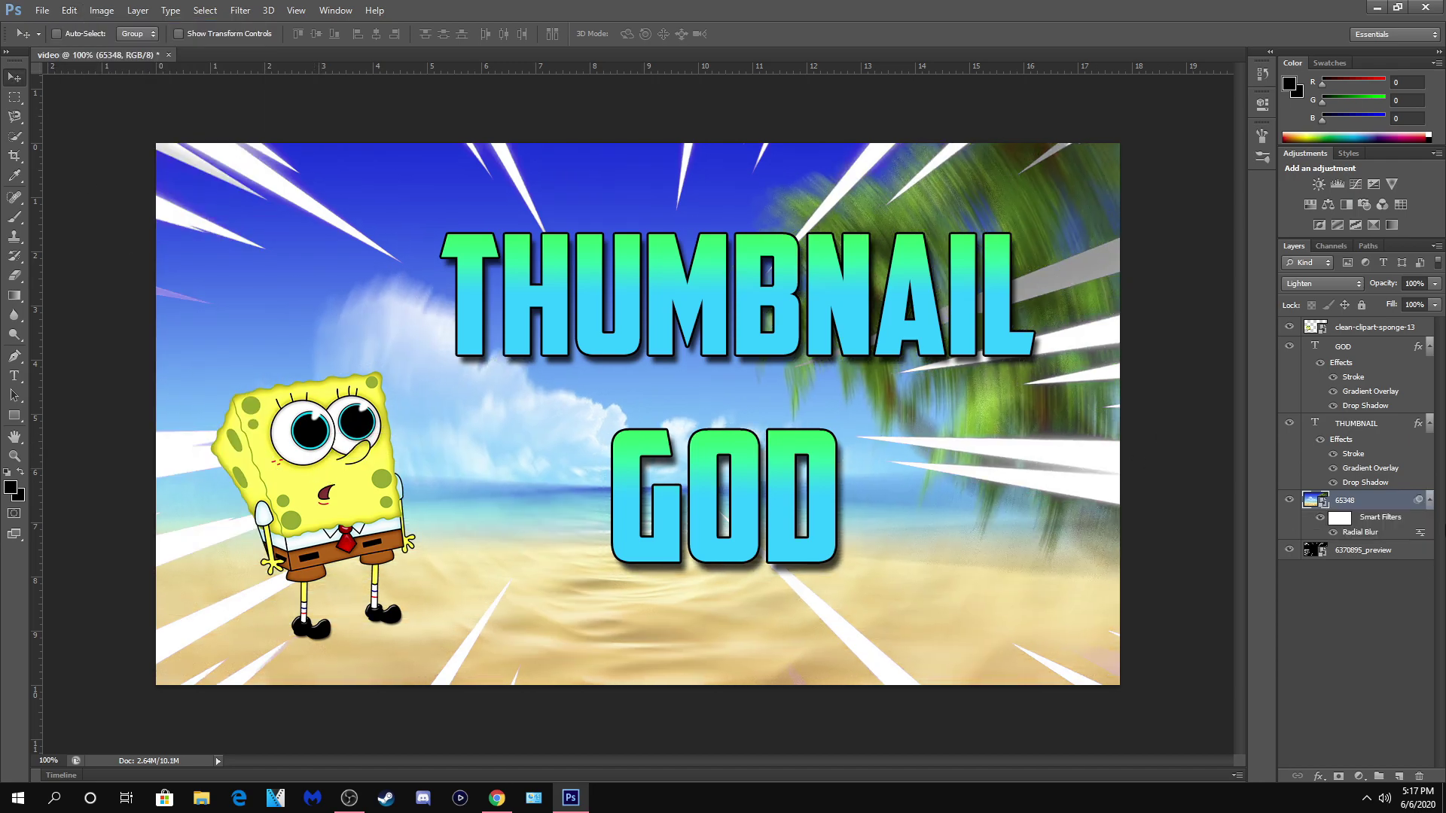
- Enlarge the SpongeBob layer to about 49% toward the THUMBNAIL text and commit the transform
{"action": "left_click", "coordinate": [1371, 334]}
{"action": "left_click", "coordinate": [68, 10]}
{"action": "left_click", "coordinate": [113, 290]}
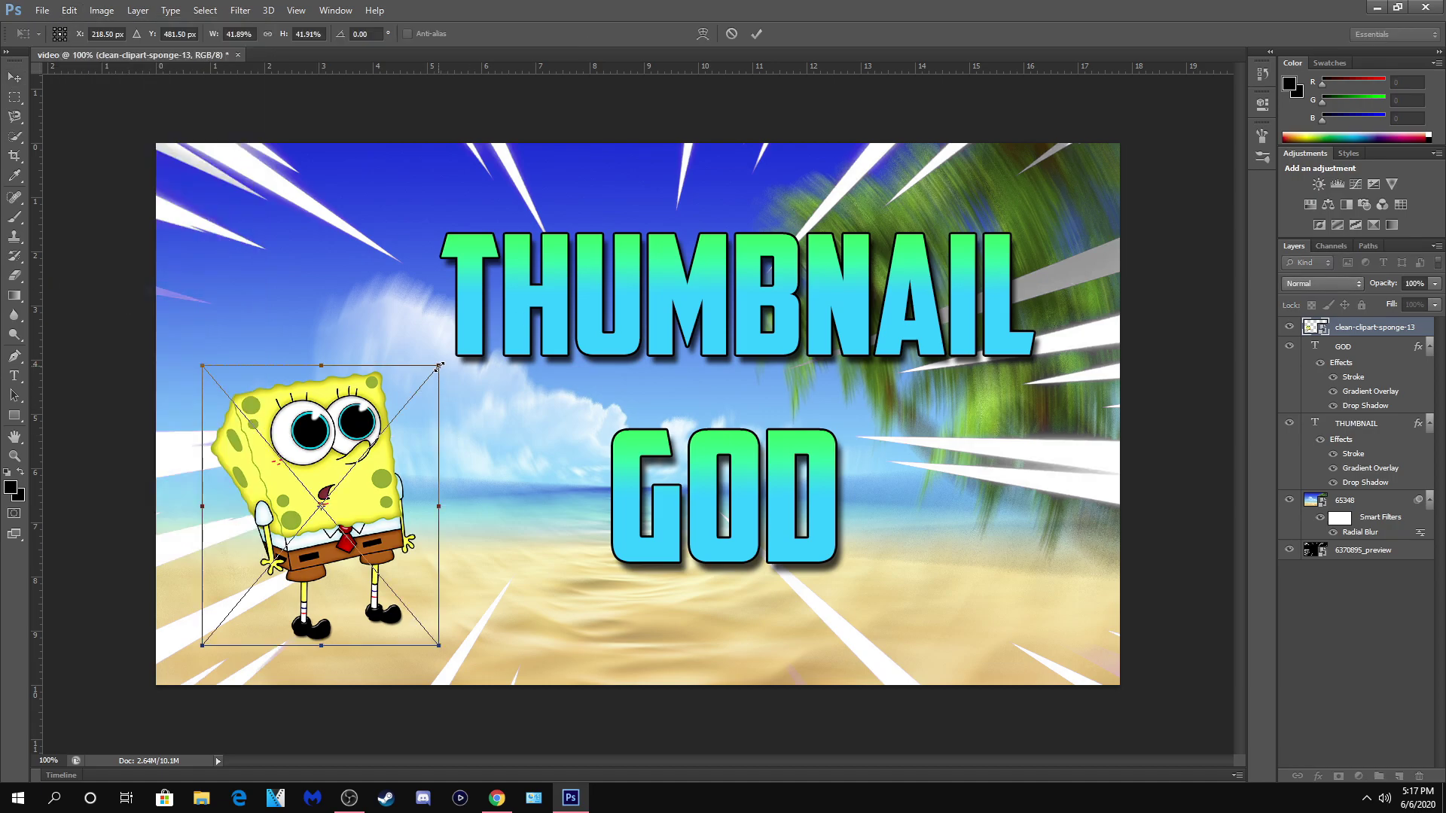
{"action": "left_click_drag", "start_coordinate": [439, 367], "coordinate": [479, 320]}
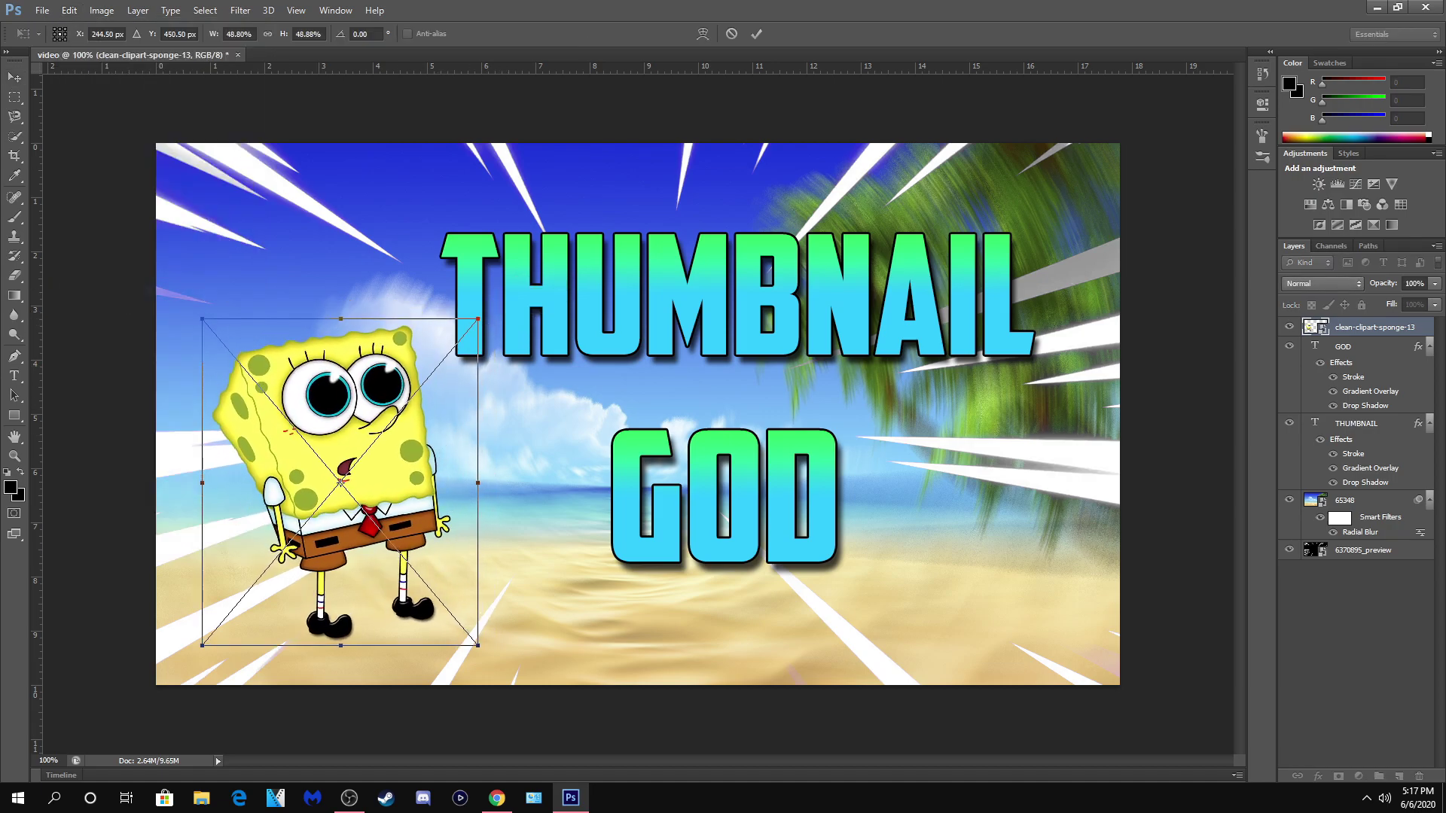
{"action": "key", "text": "v"}
{"action": "left_click", "coordinate": [640, 313]}
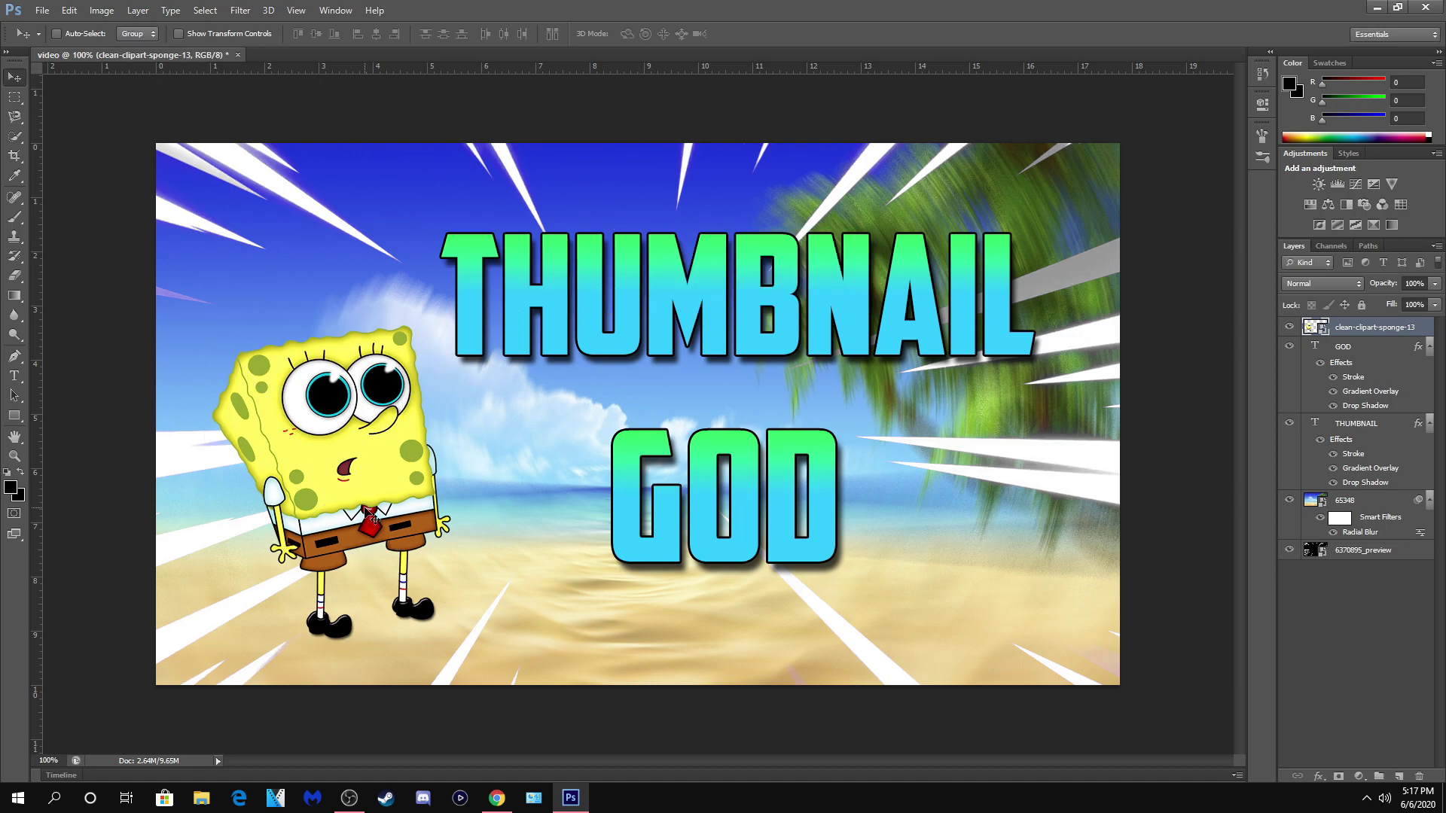
- Add a drop shadow to the SpongeBob layer with 3 px distance, 8% spread and 51 px size
{"action": "double_click", "coordinate": [1423, 332]}
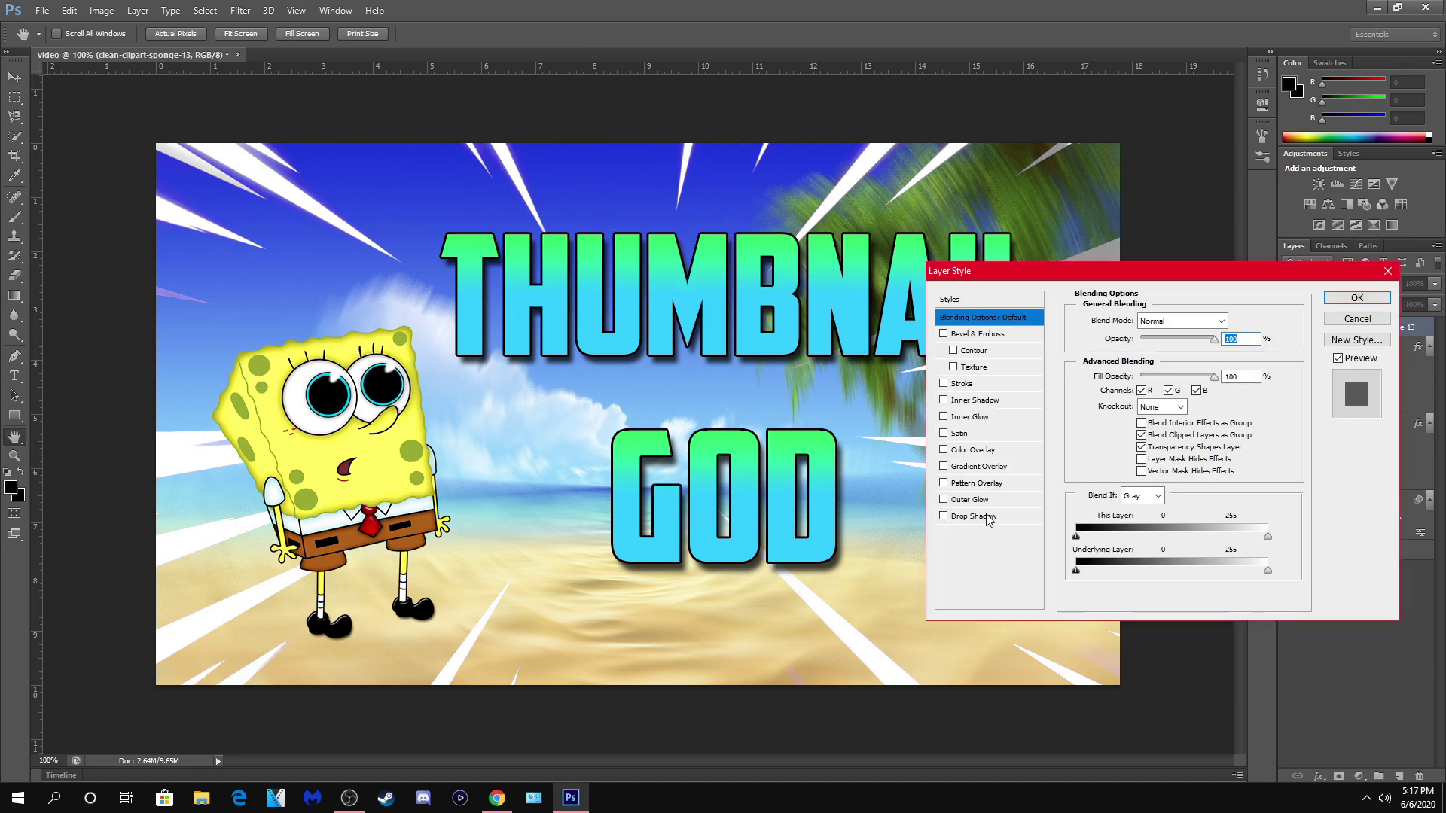
{"action": "left_click", "coordinate": [943, 516]}
{"action": "left_click", "coordinate": [973, 516]}
{"action": "left_click_drag", "start_coordinate": [1134, 387], "coordinate": [1150, 423]}
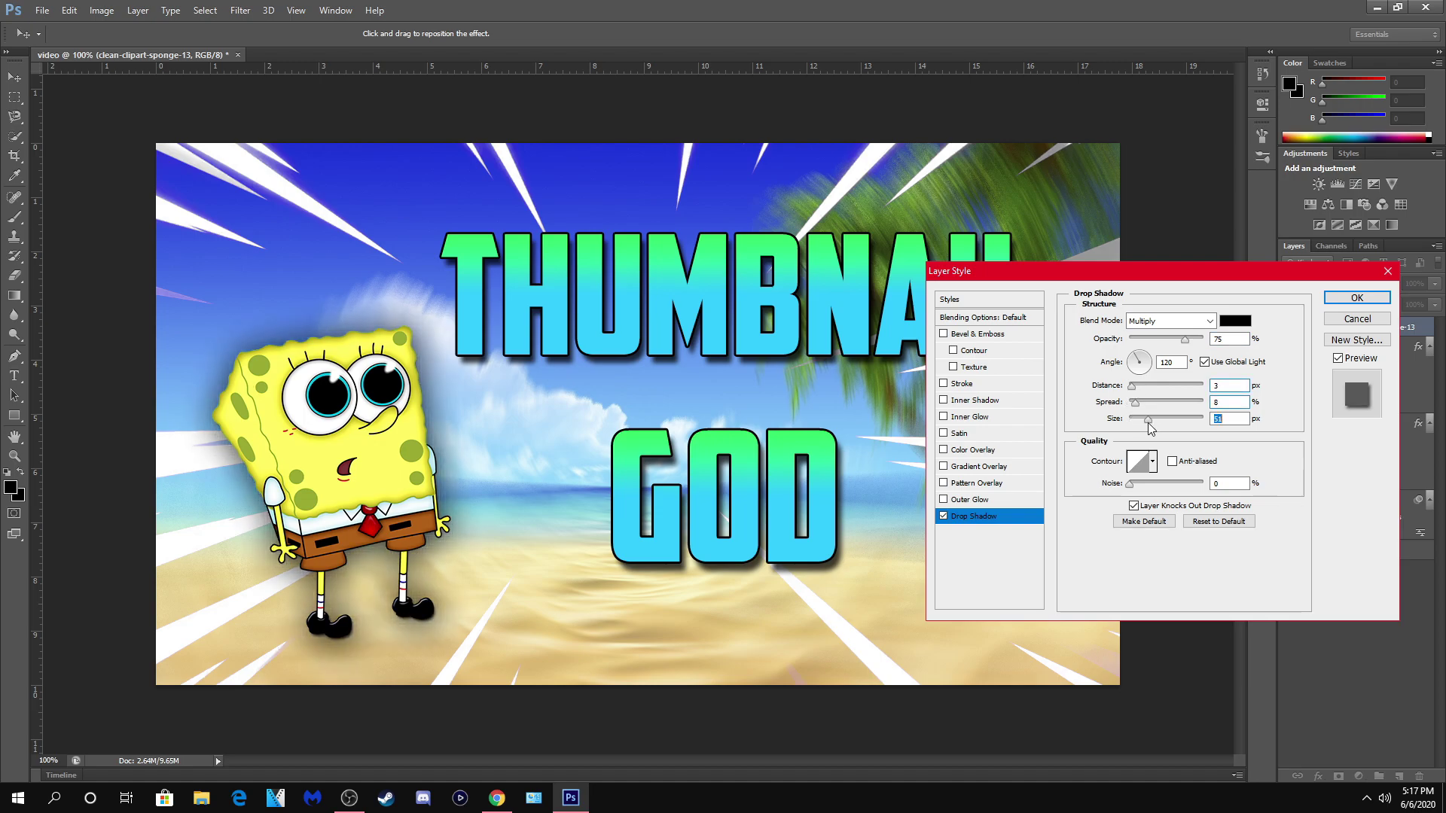
- Recolour SpongeBob's drop shadow to #ccff33 in Normal mode, with 12 px distance, 23% spread and 27 px size
{"action": "left_click", "coordinate": [1236, 321]}
{"action": "left_click", "coordinate": [1172, 260]}
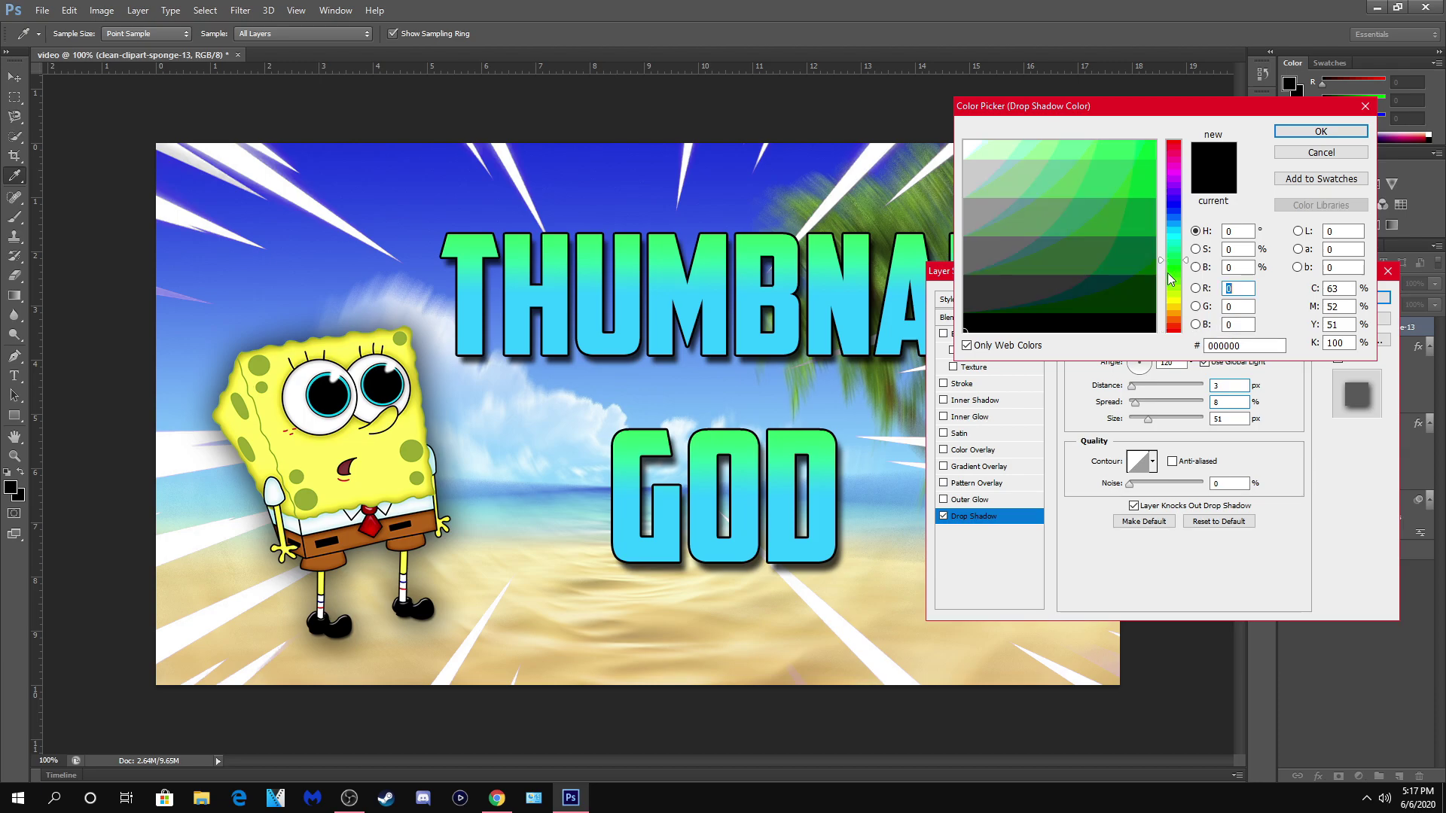
{"action": "left_click", "coordinate": [1142, 150]}
{"action": "left_click_drag", "start_coordinate": [1180, 251], "coordinate": [1179, 294]}
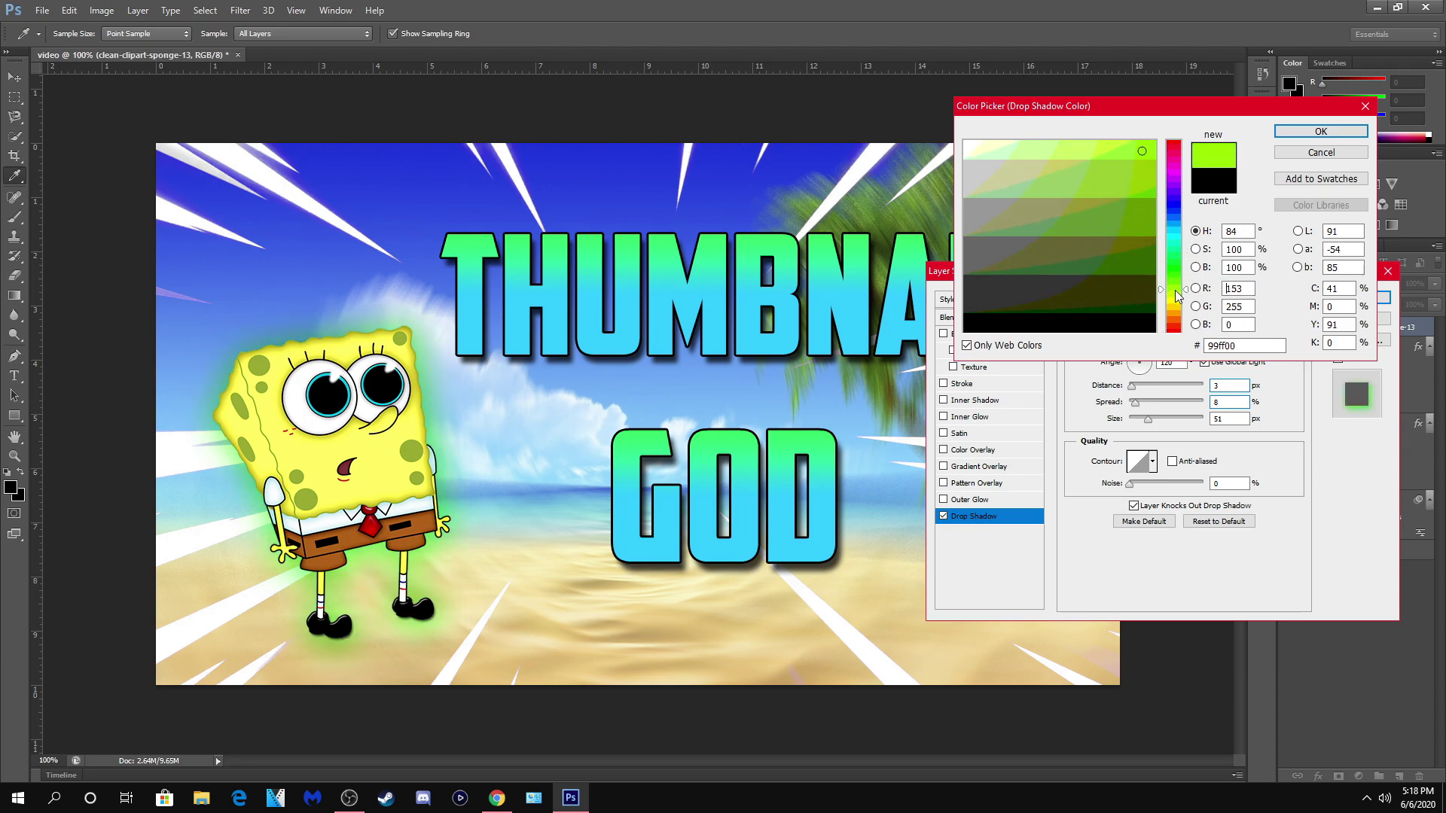
{"action": "left_click", "coordinate": [1128, 151]}
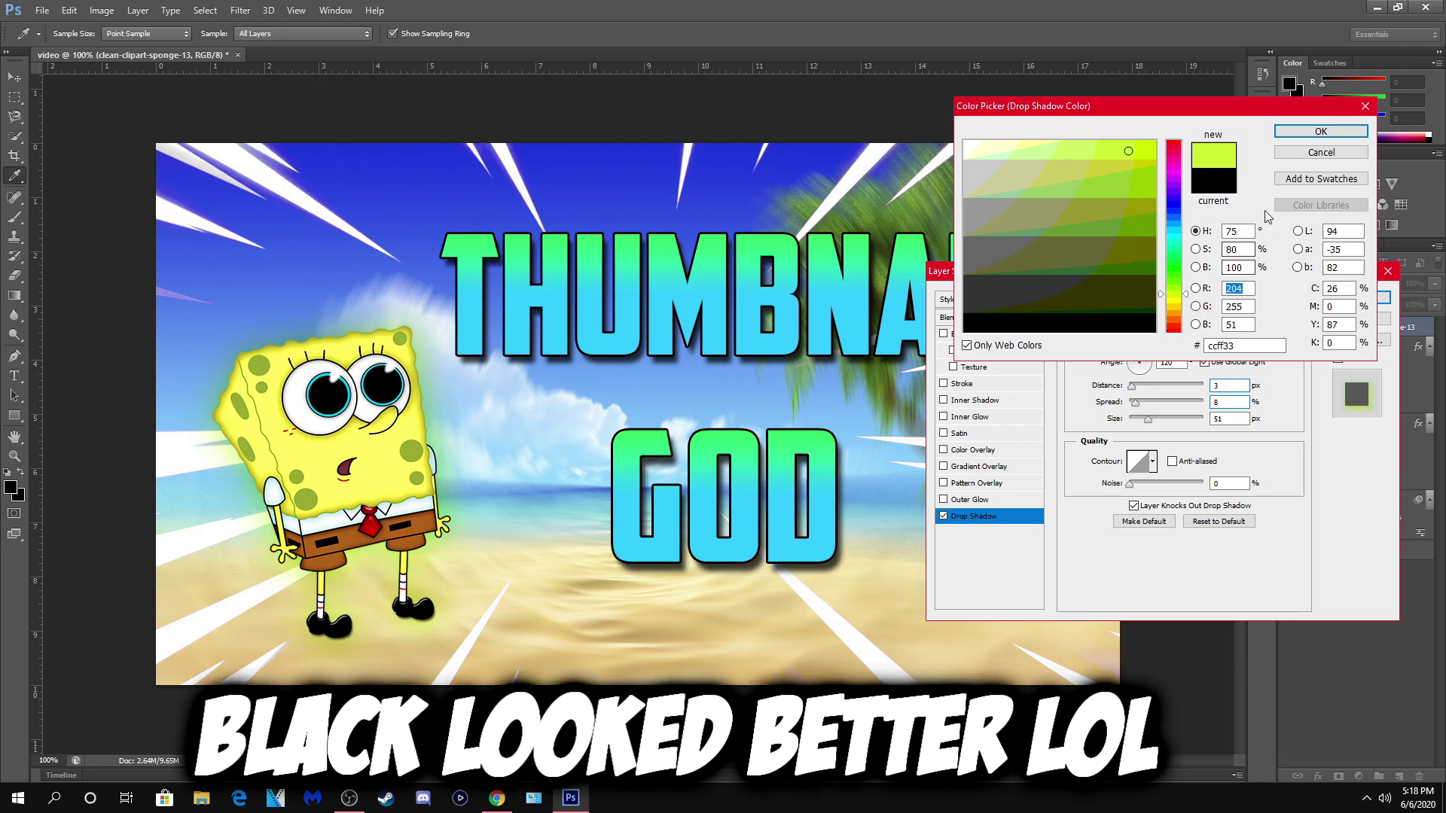
{"action": "key", "text": "Return"}
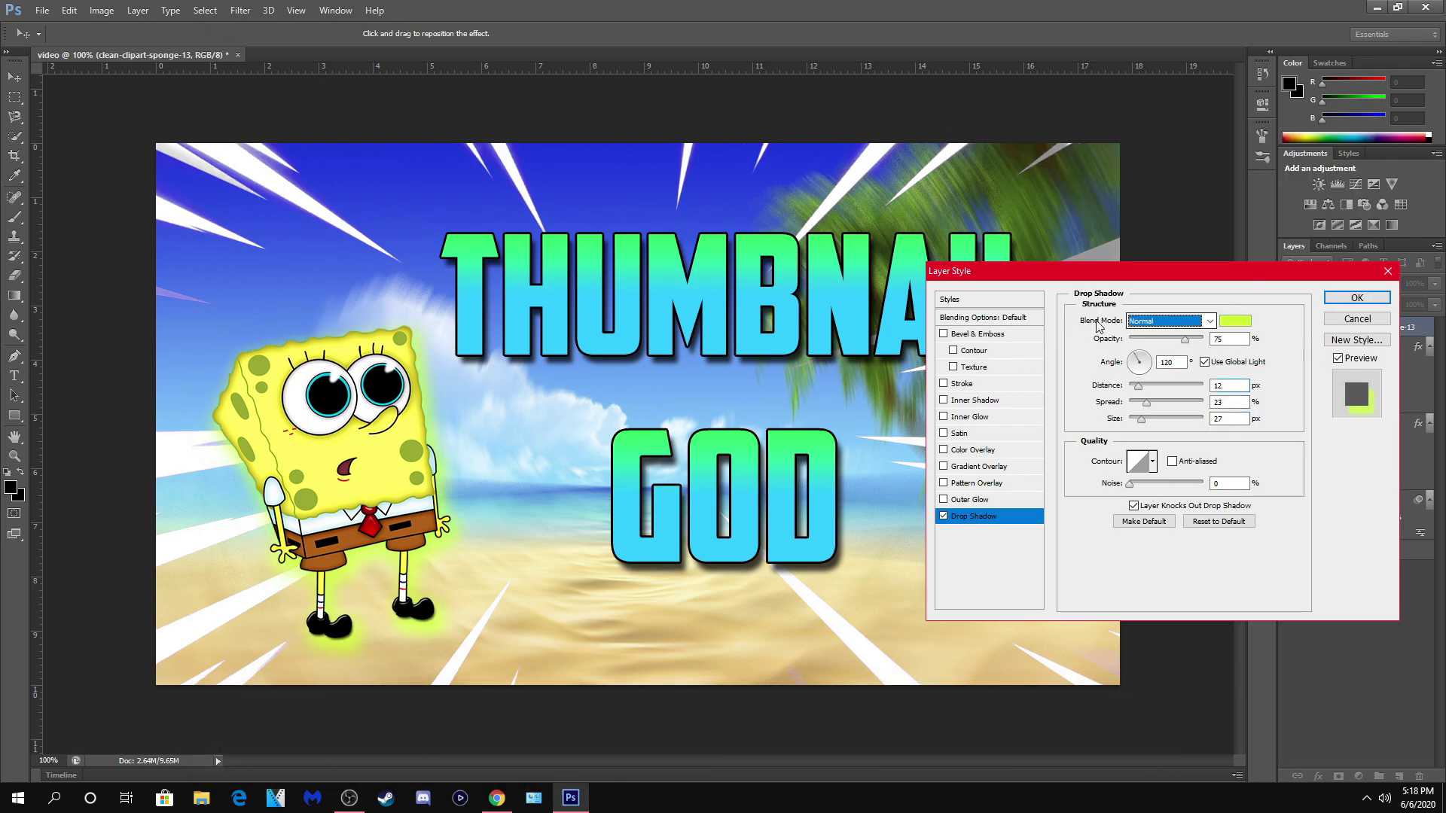
- Set the blend mode of SpongeBob's drop shadow to Overlay and apply the layer style
{"action": "left_click", "coordinate": [1208, 321]}
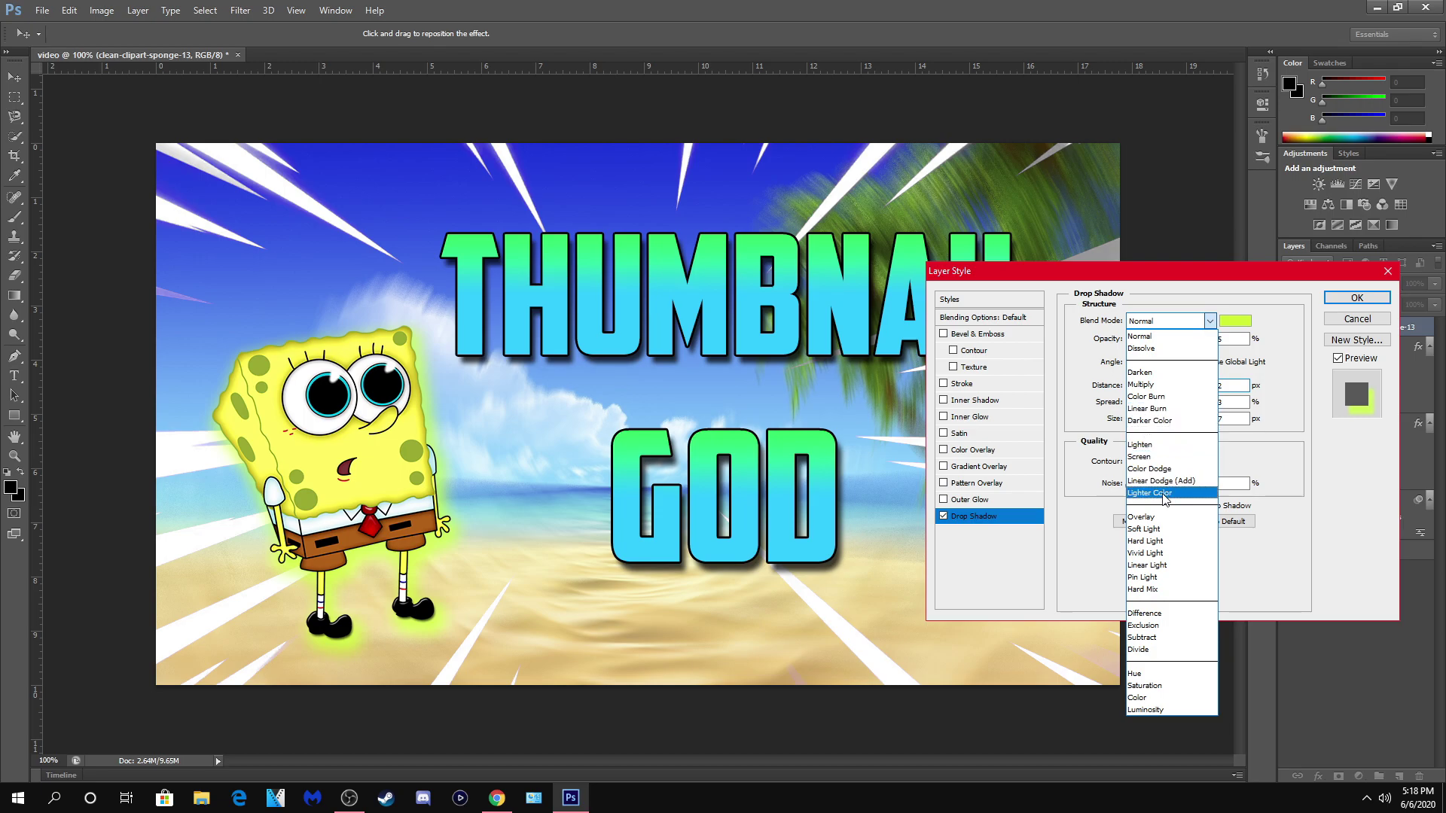
{"action": "left_click", "coordinate": [1164, 517]}
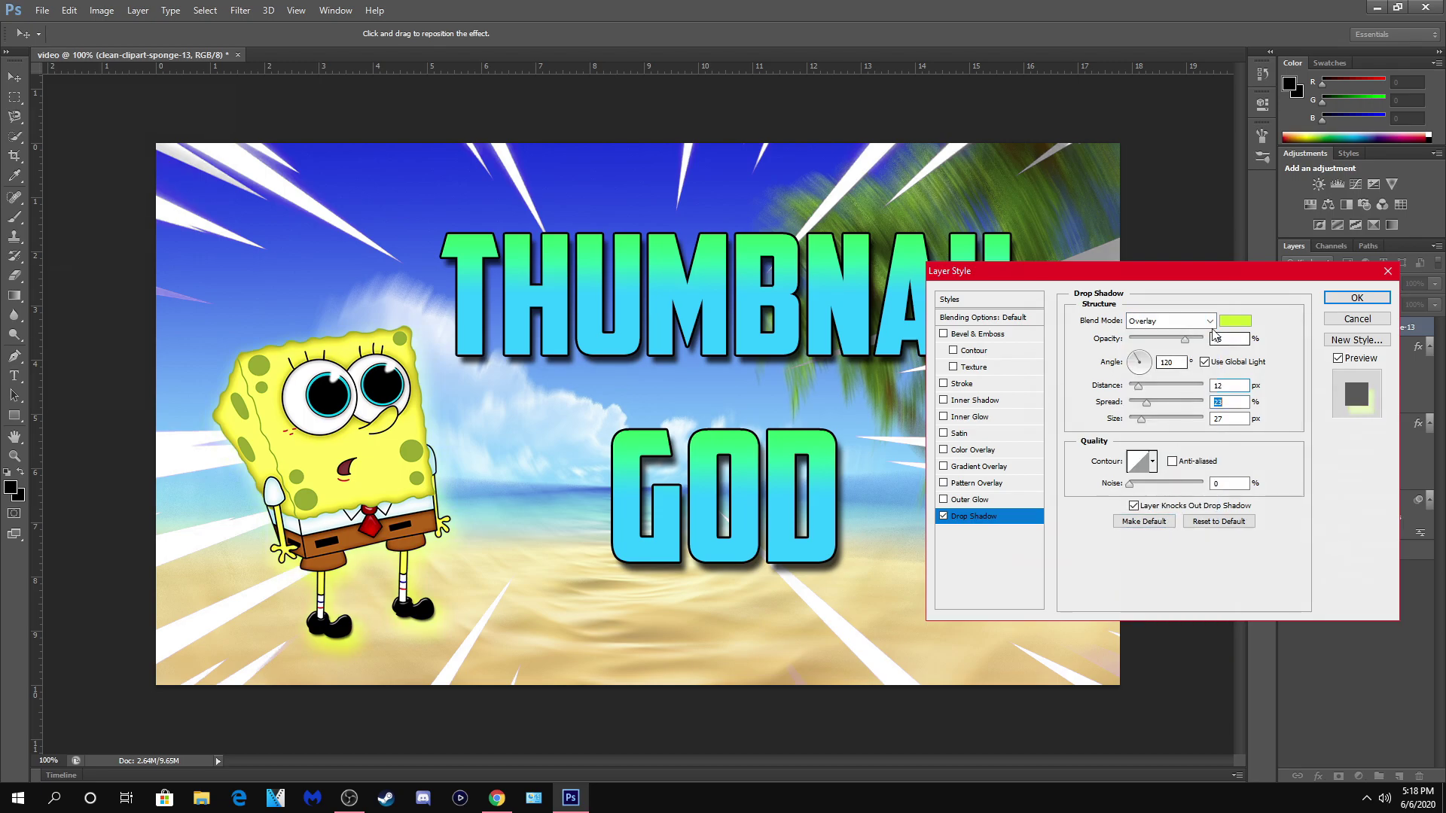
{"action": "key", "text": "Return"}
- Place the Photoshop logo image from the Pictures folder and shrink it into the canvas's lower-right corner
{"action": "key", "text": "alt+f"}
{"action": "key", "text": "l"}
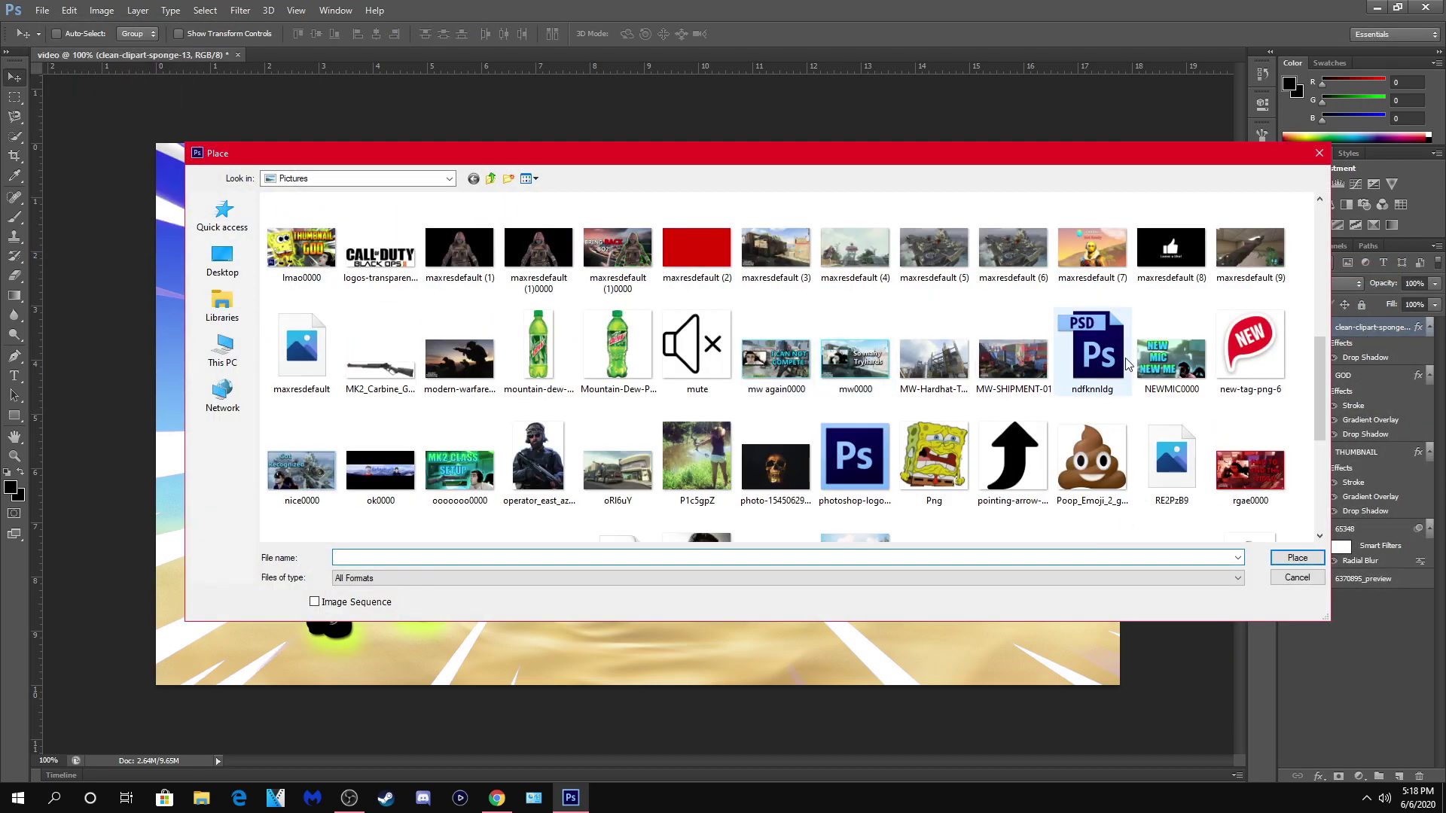
{"action": "scroll", "coordinate": [867, 361], "scroll_direction": "down", "scroll_amount": 2}
{"action": "scroll", "coordinate": [815, 392], "scroll_direction": "up", "scroll_amount": 4}
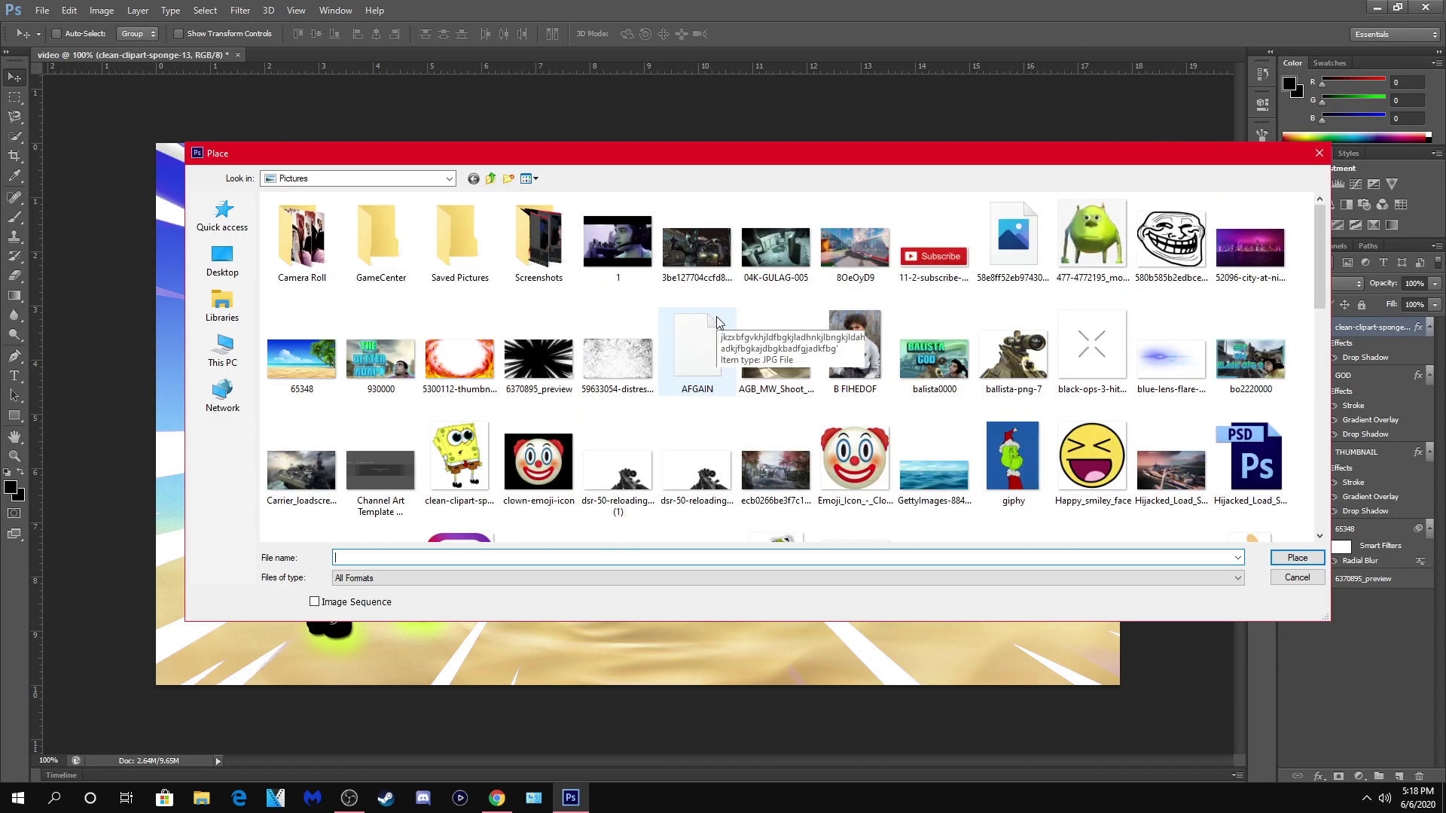
{"action": "scroll", "coordinate": [716, 317], "scroll_direction": "down", "scroll_amount": 5}
{"action": "double_click", "coordinate": [857, 376]}
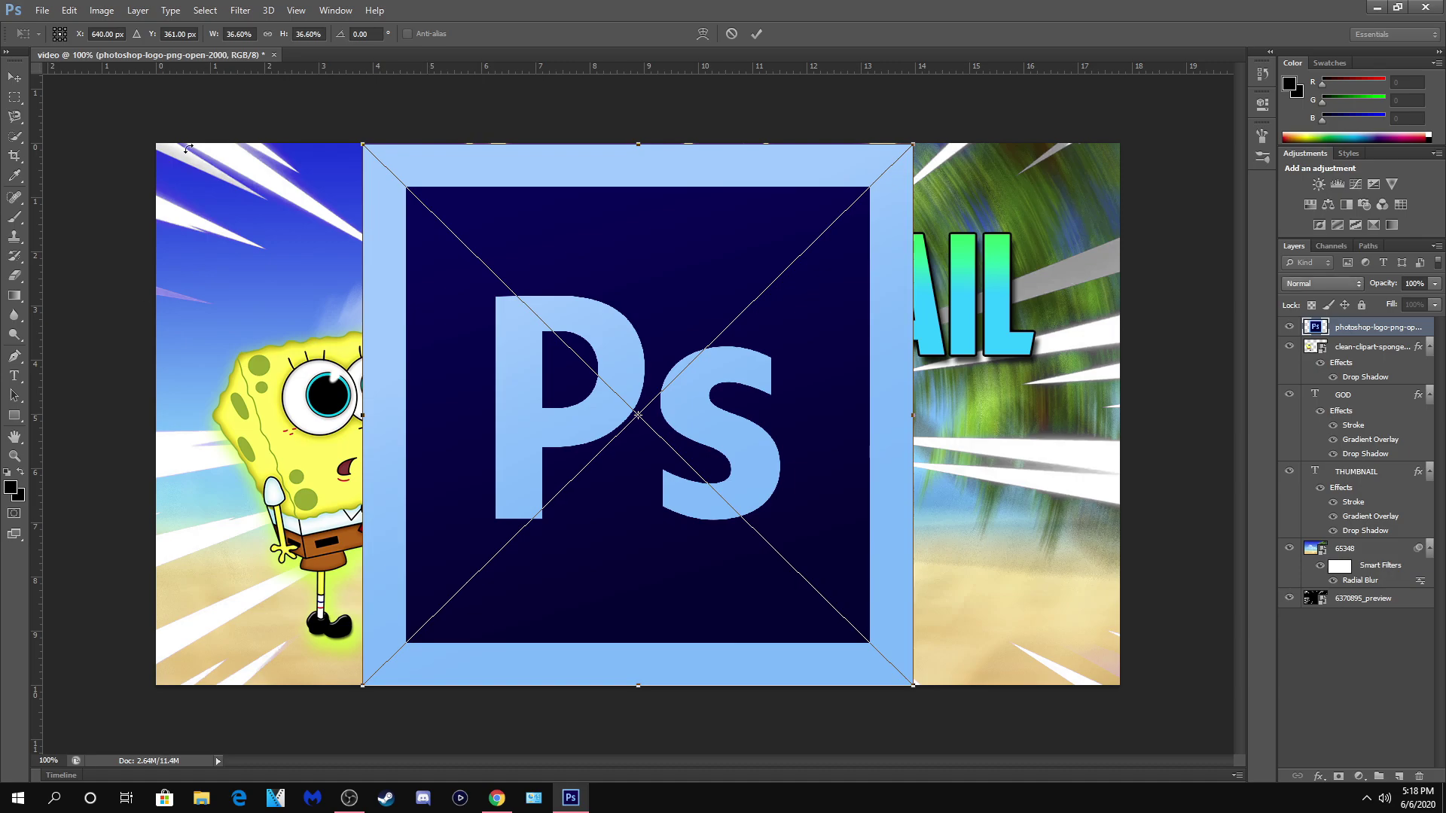
{"action": "left_click_drag", "start_coordinate": [360, 144], "coordinate": [775, 555]}
{"action": "key", "text": "Return"}
- Add a stroke to the Photoshop logo layer and adjust the spread of its drop shadow
{"action": "double_click", "coordinate": [1428, 326]}
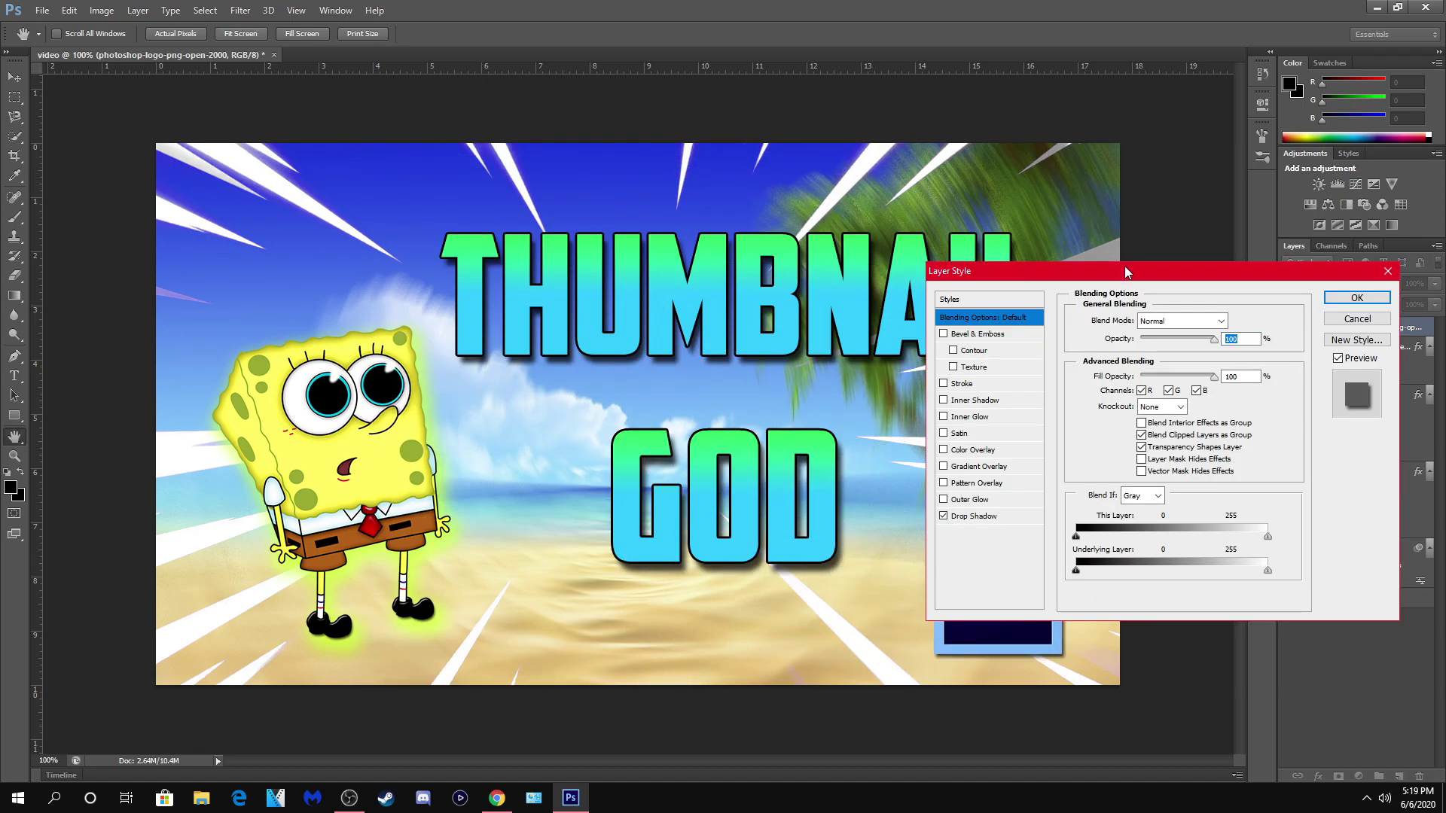
{"action": "left_click_drag", "start_coordinate": [1126, 275], "coordinate": [1190, 142]}
{"action": "left_click", "coordinate": [1007, 252]}
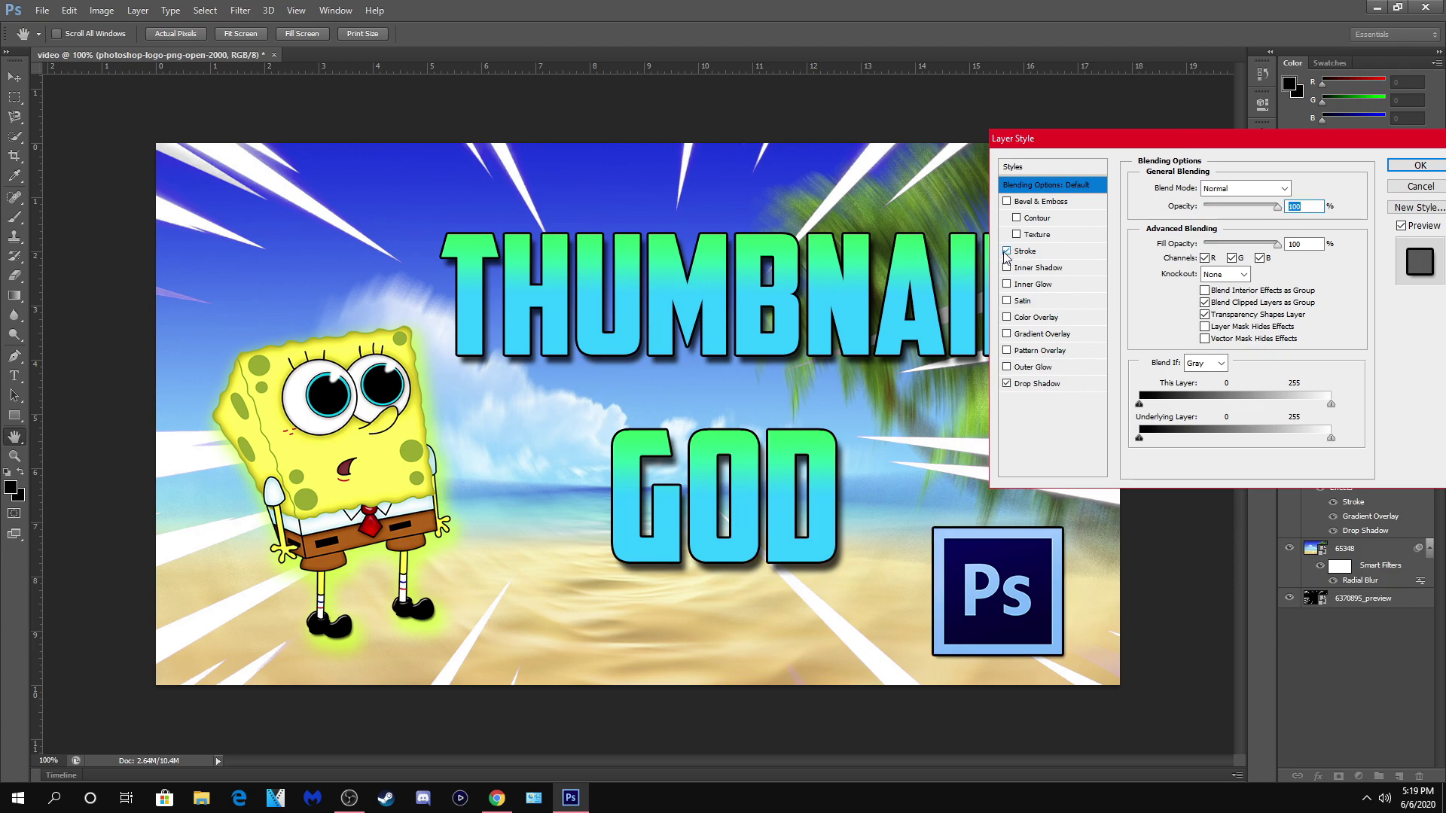
{"action": "left_click", "coordinate": [1037, 384]}
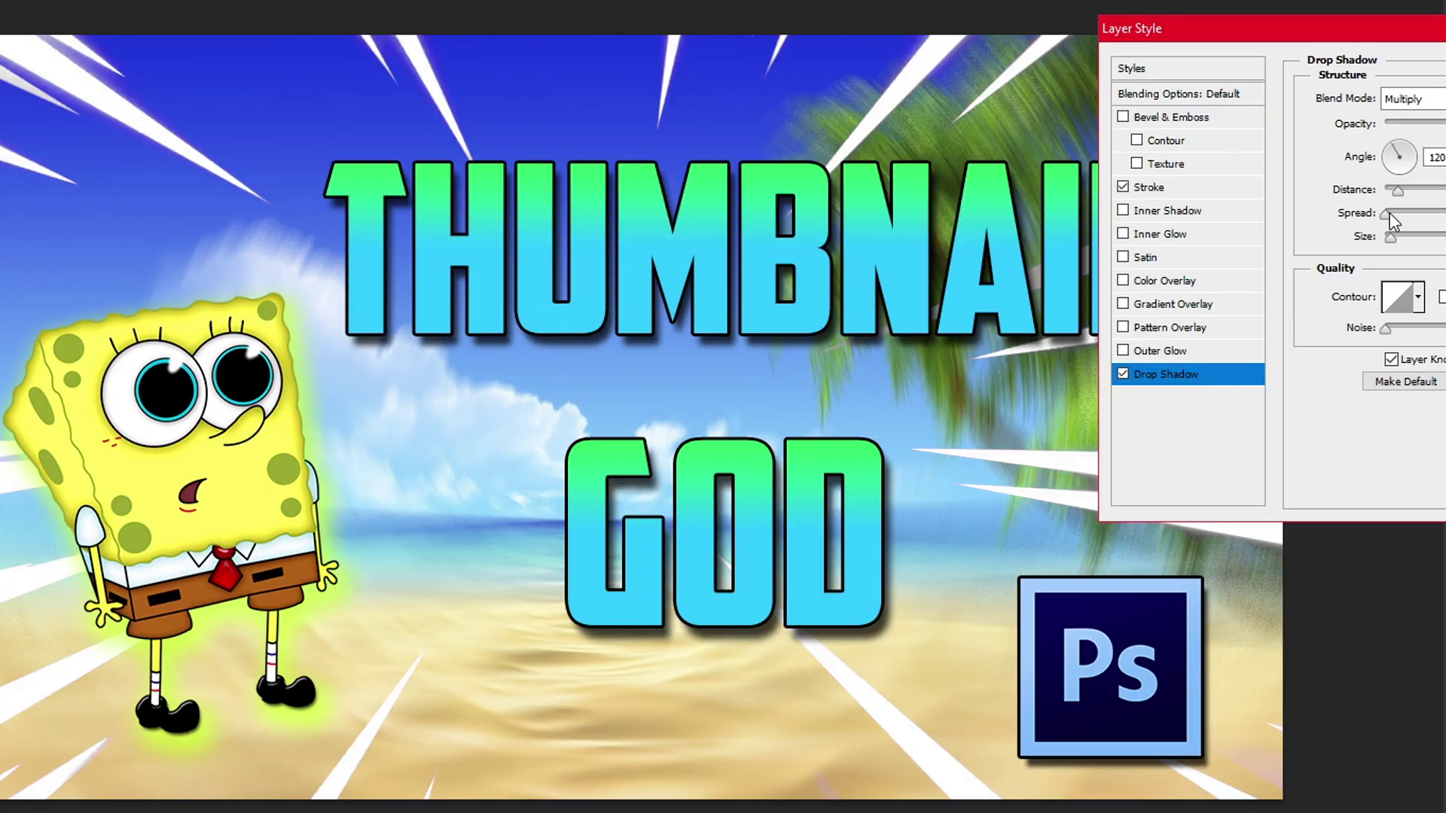
{"action": "left_click_drag", "start_coordinate": [1389, 214], "coordinate": [1392, 217]}
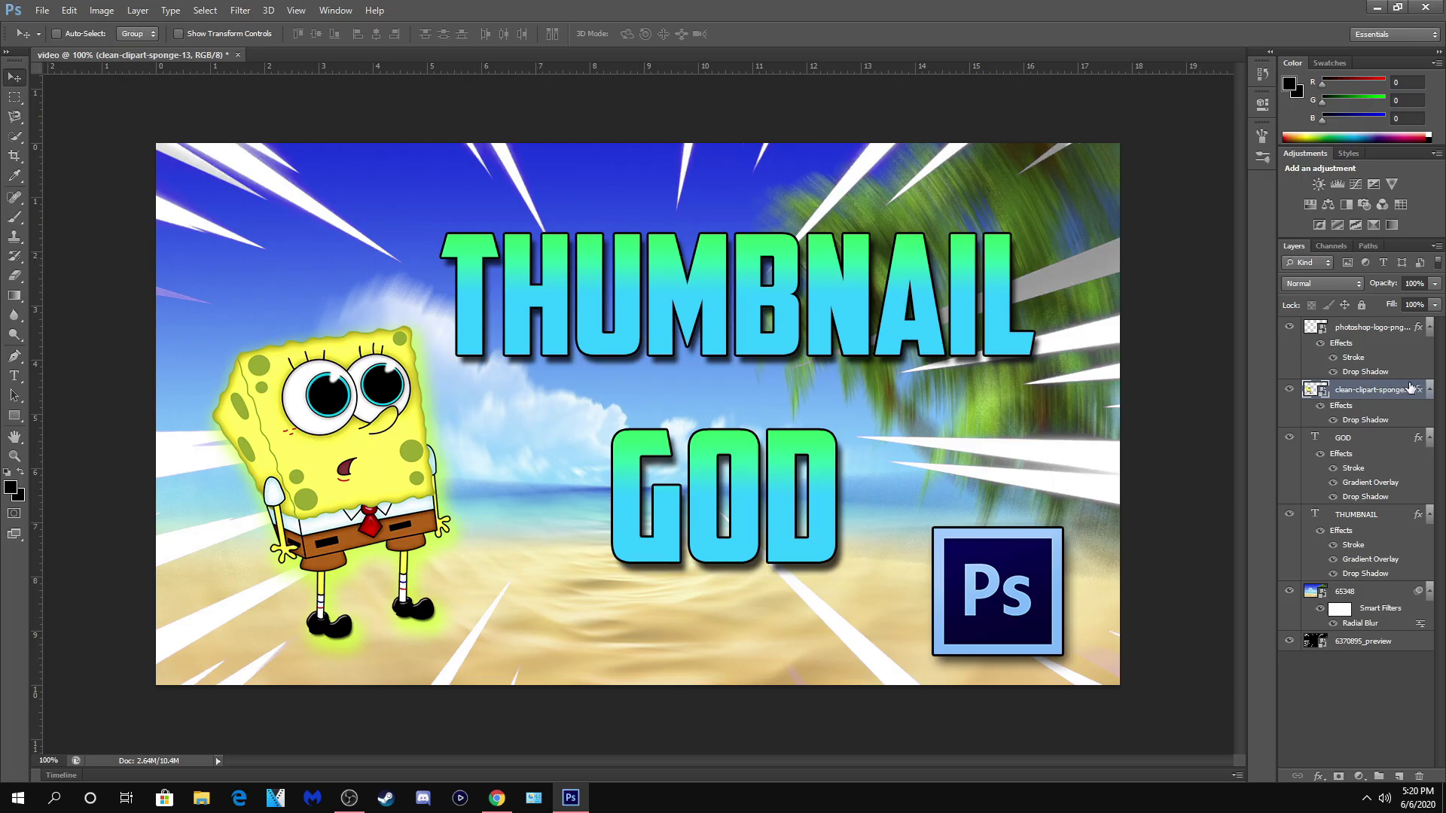
- Add a Screen-mode outer glow with 4% noise to the SpongeBob layer and adjust the glow's spread and size
{"action": "double_click", "coordinate": [1411, 388]}
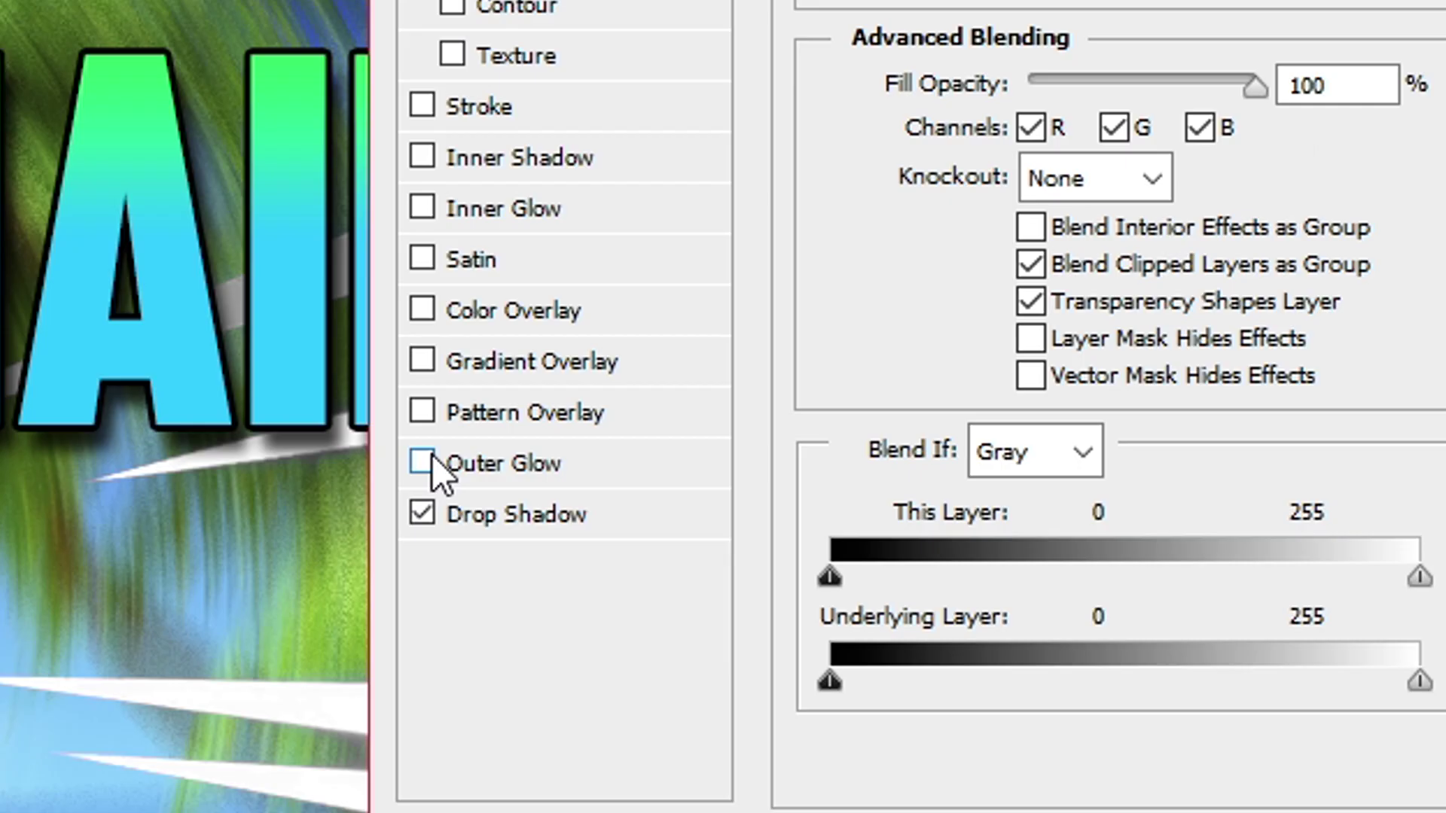
{"action": "left_click", "coordinate": [1007, 367]}
{"action": "left_click", "coordinate": [1063, 371]}
{"action": "mouse_move", "coordinate": [996, 24]}
{"action": "left_mouse_down"}
{"action": "mouse_move", "coordinate": [1029, 30]}
{"action": "mouse_move", "coordinate": [1011, 33]}
{"action": "left_mouse_up"}
{"action": "left_click_drag", "start_coordinate": [996, 259], "coordinate": [1077, 262]}
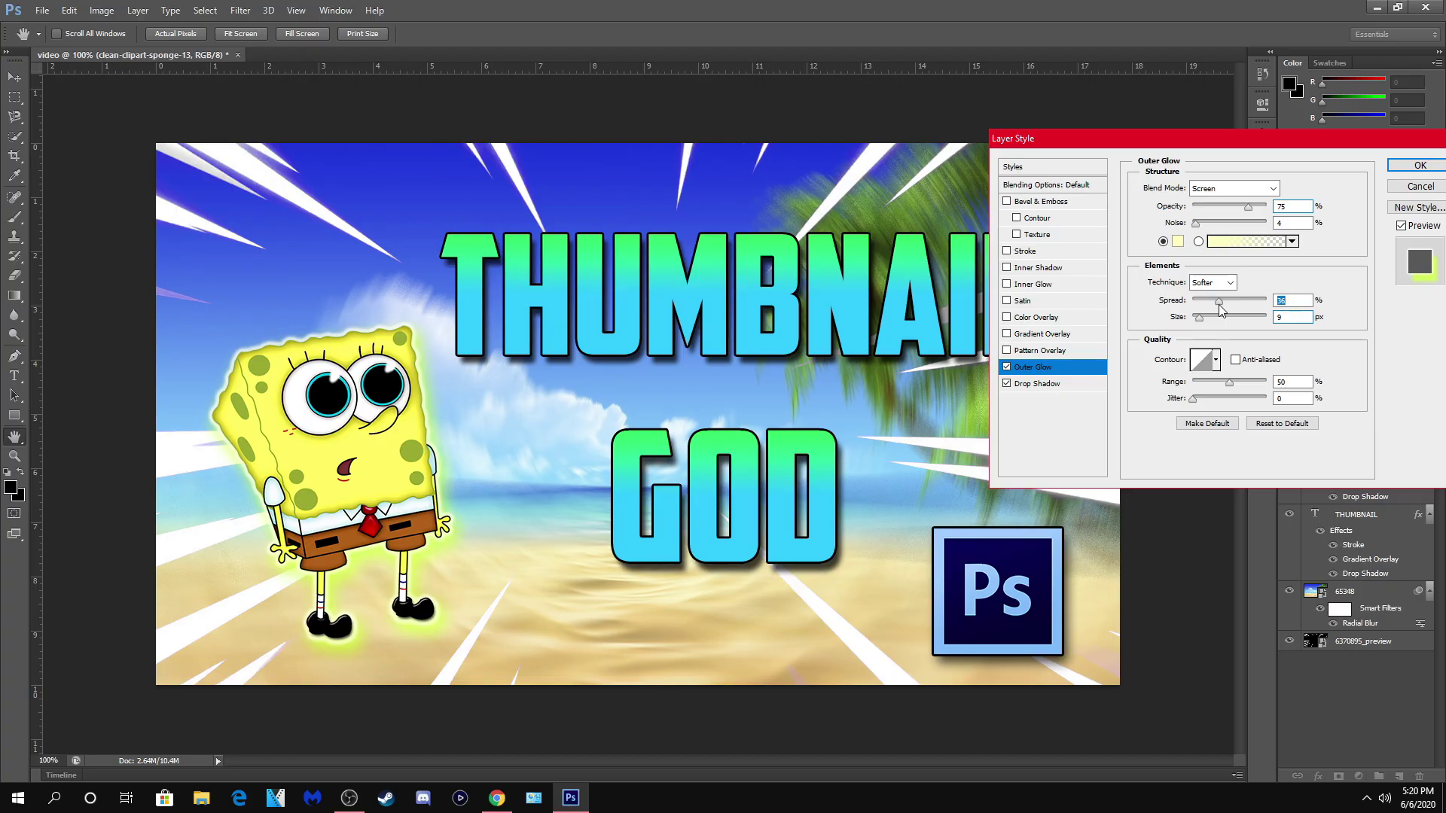
{"action": "mouse_move", "coordinate": [1222, 309]}
{"action": "left_mouse_down"}
{"action": "mouse_move", "coordinate": [1286, 317]}
{"action": "mouse_move", "coordinate": [1200, 324]}
{"action": "left_mouse_up"}
{"action": "key", "text": "Return"}
- Try to shrink the speed-lines layer 6370895_preview to about 72% with Free Transform
{"action": "double_click", "coordinate": [1406, 660]}
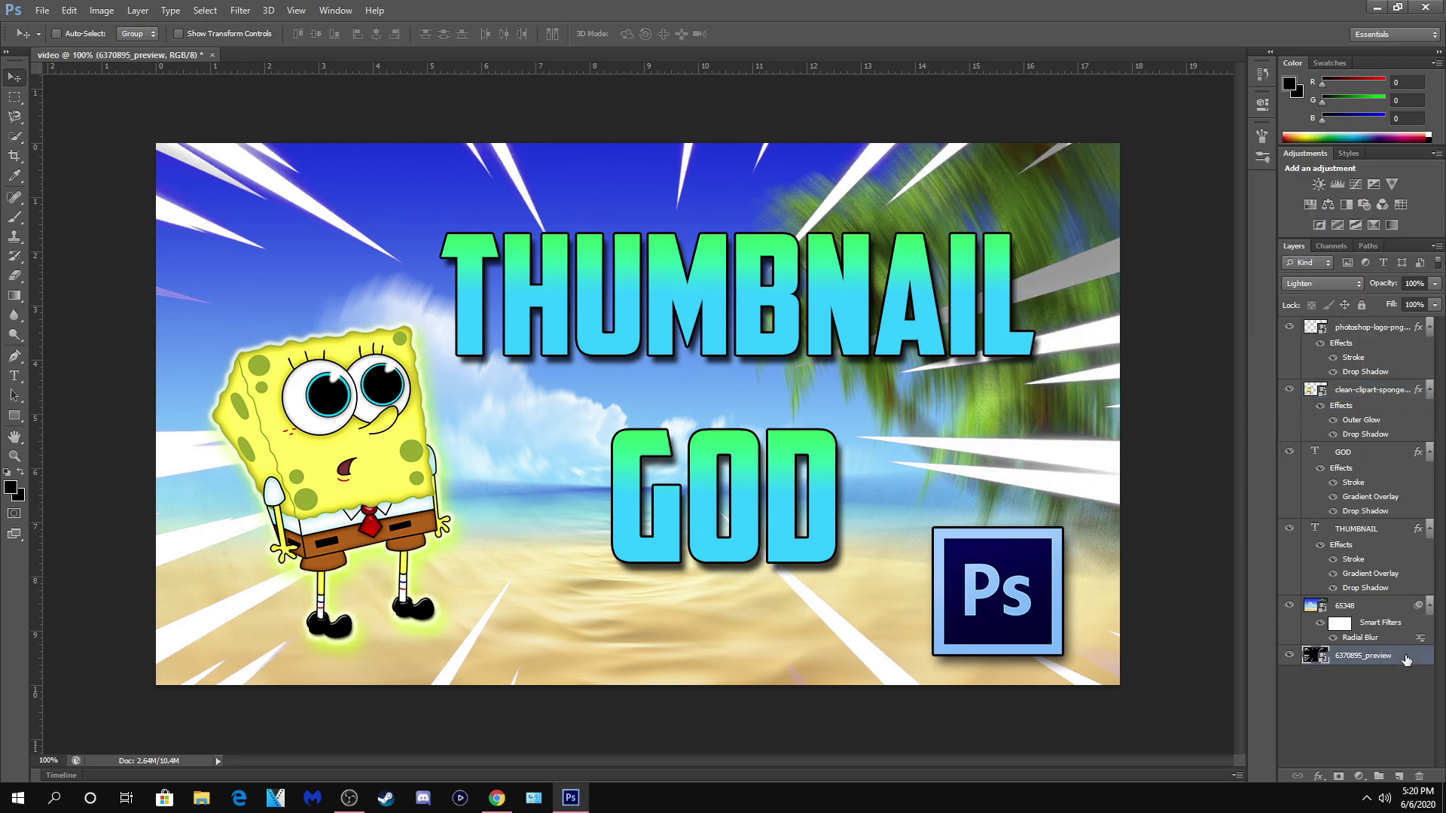
{"action": "left_click", "coordinate": [1437, 167]}
{"action": "left_click", "coordinate": [68, 9]}
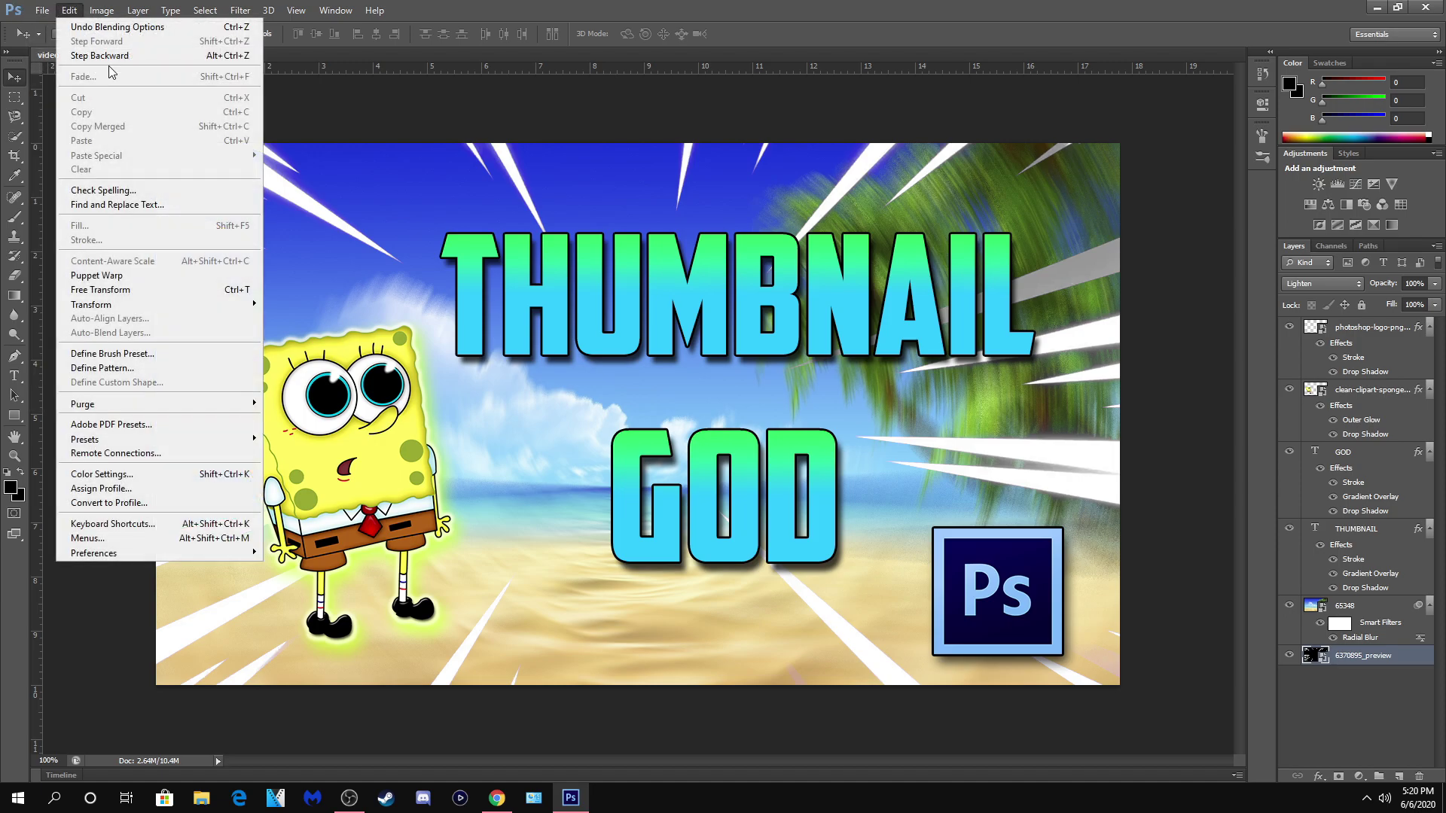
{"action": "left_click", "coordinate": [106, 290]}
{"action": "left_click_drag", "start_coordinate": [82, 107], "coordinate": [133, 139]}
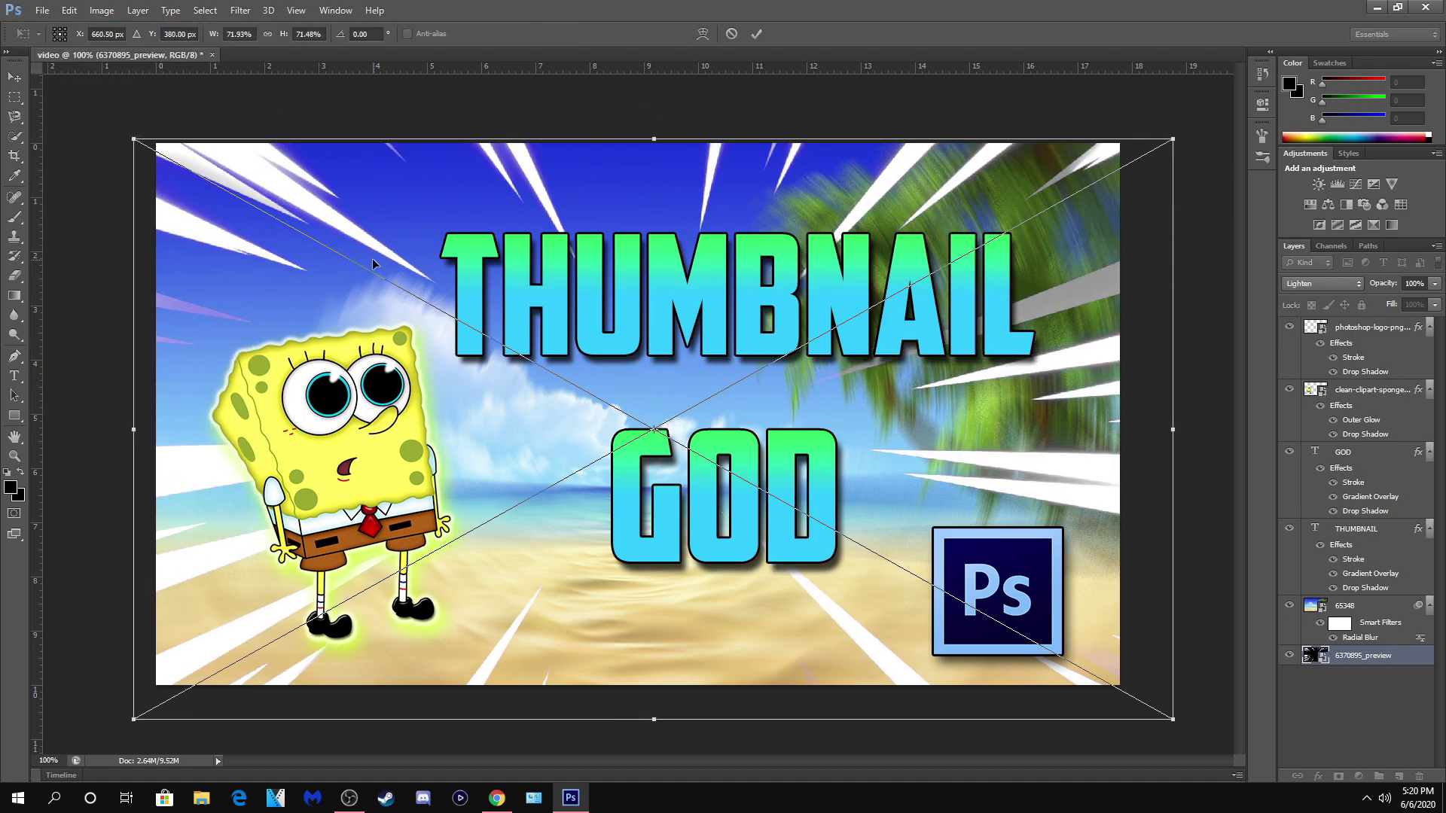
- Rotate the Photoshop logo about 15.3° clockwise and commit the transform
{"action": "left_click", "coordinate": [75, 12]}
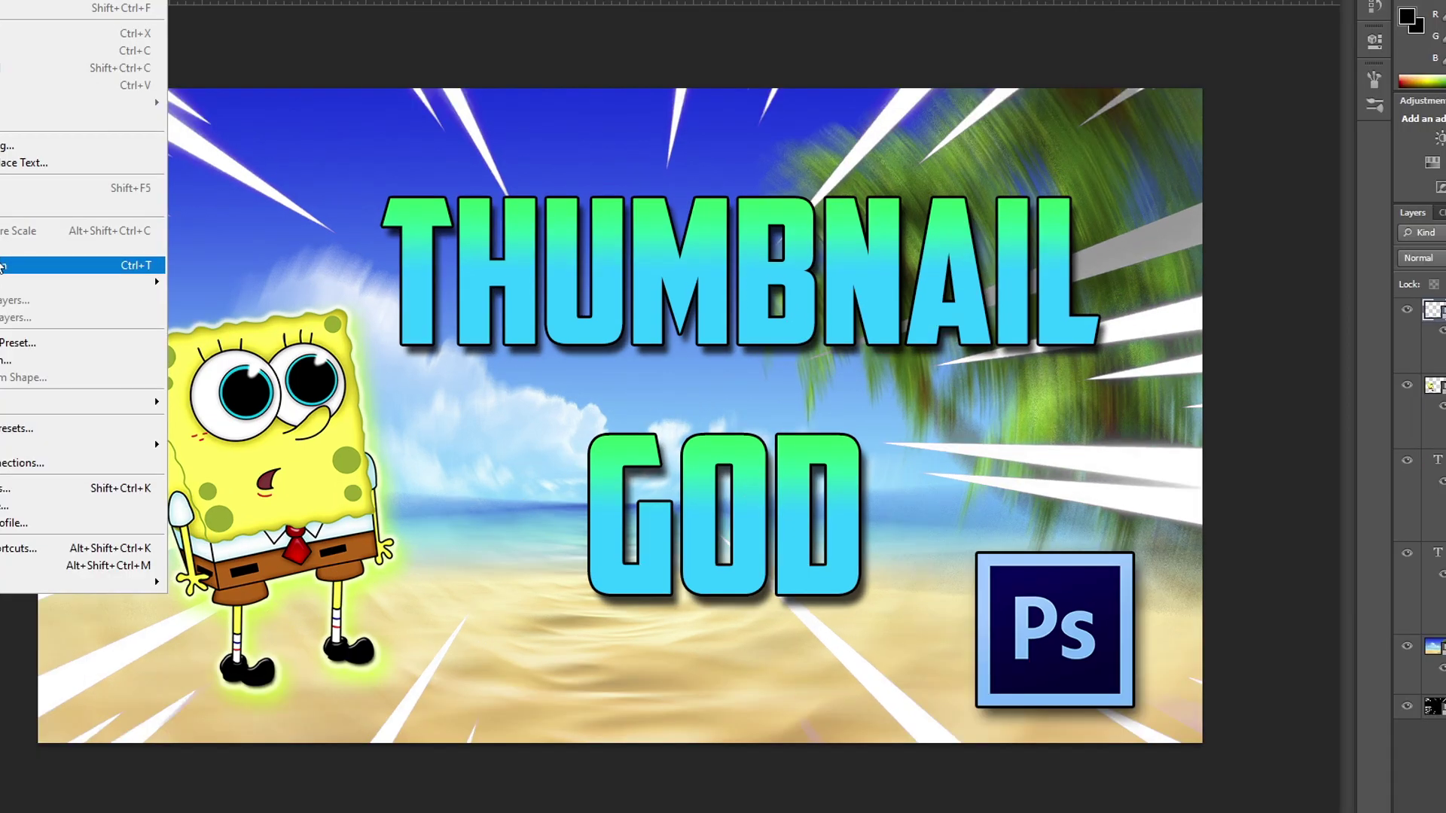
{"action": "left_click", "coordinate": [125, 290]}
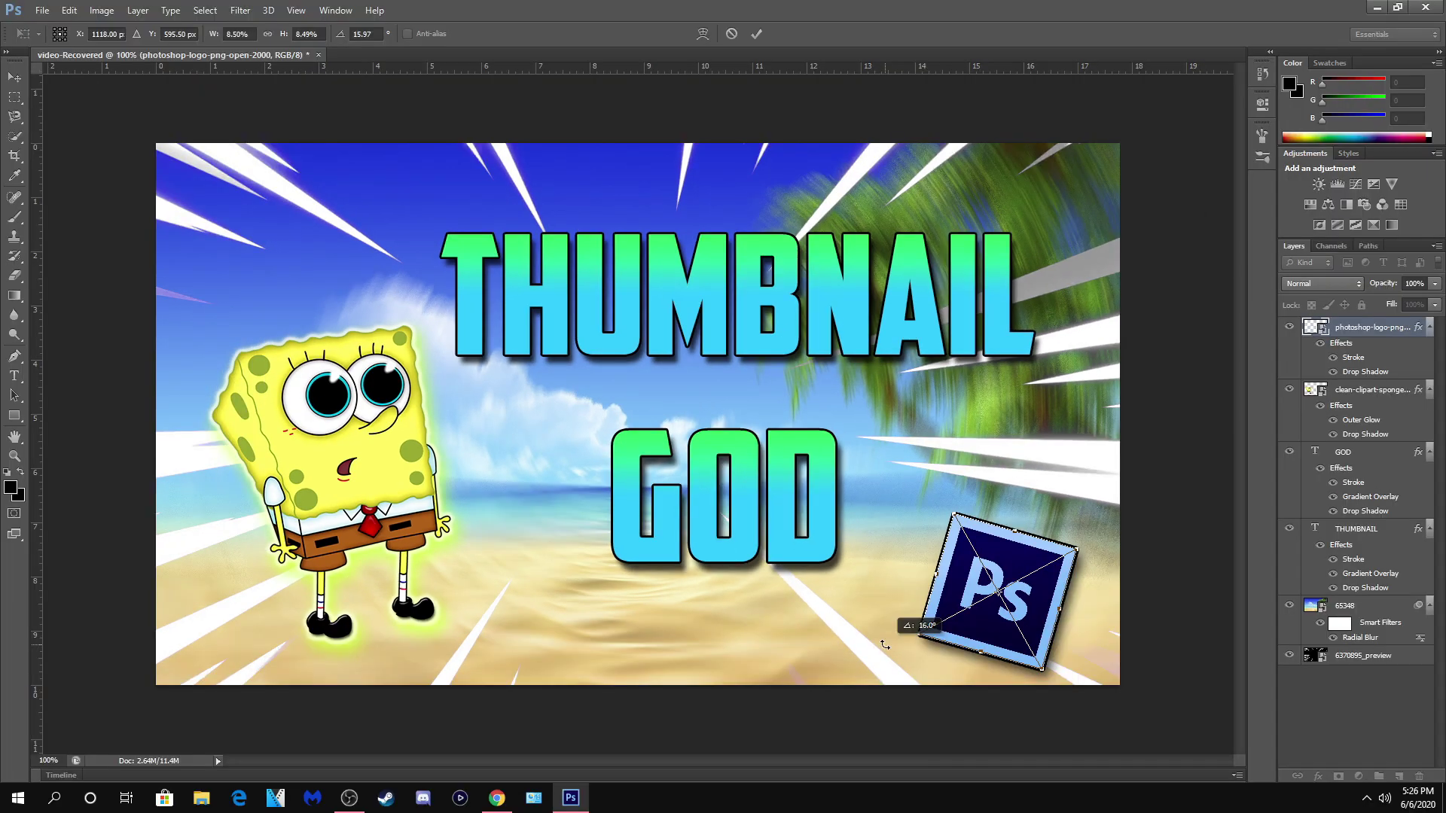
{"action": "left_click_drag", "start_coordinate": [965, 709], "coordinate": [890, 709]}
{"action": "left_click", "coordinate": [15, 77]}
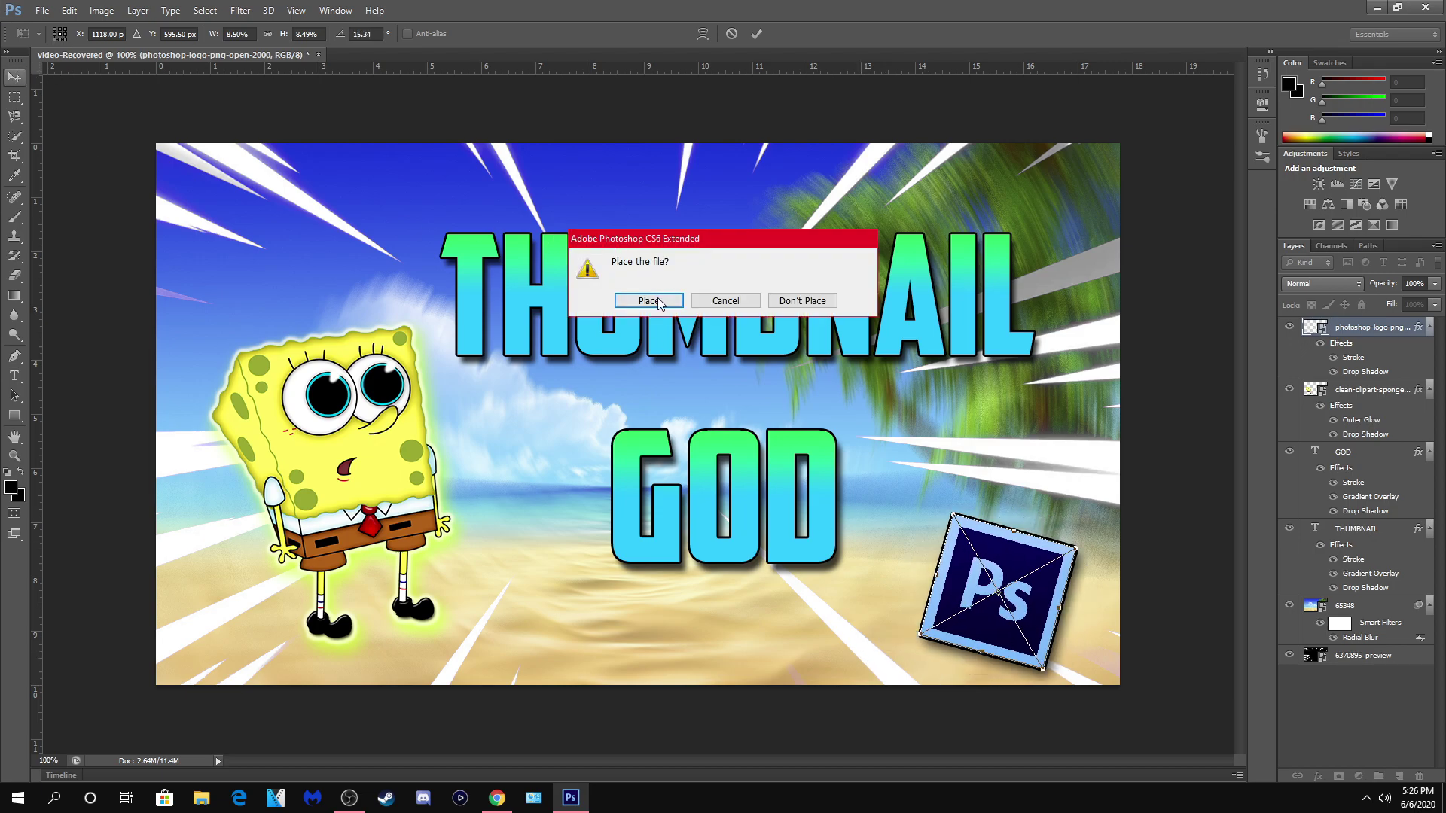
{"action": "left_click", "coordinate": [645, 299]}
- Place the image lightnings-png-transparent-image-1 from the Pictures folder into the thumbnail
{"action": "left_click", "coordinate": [42, 11]}
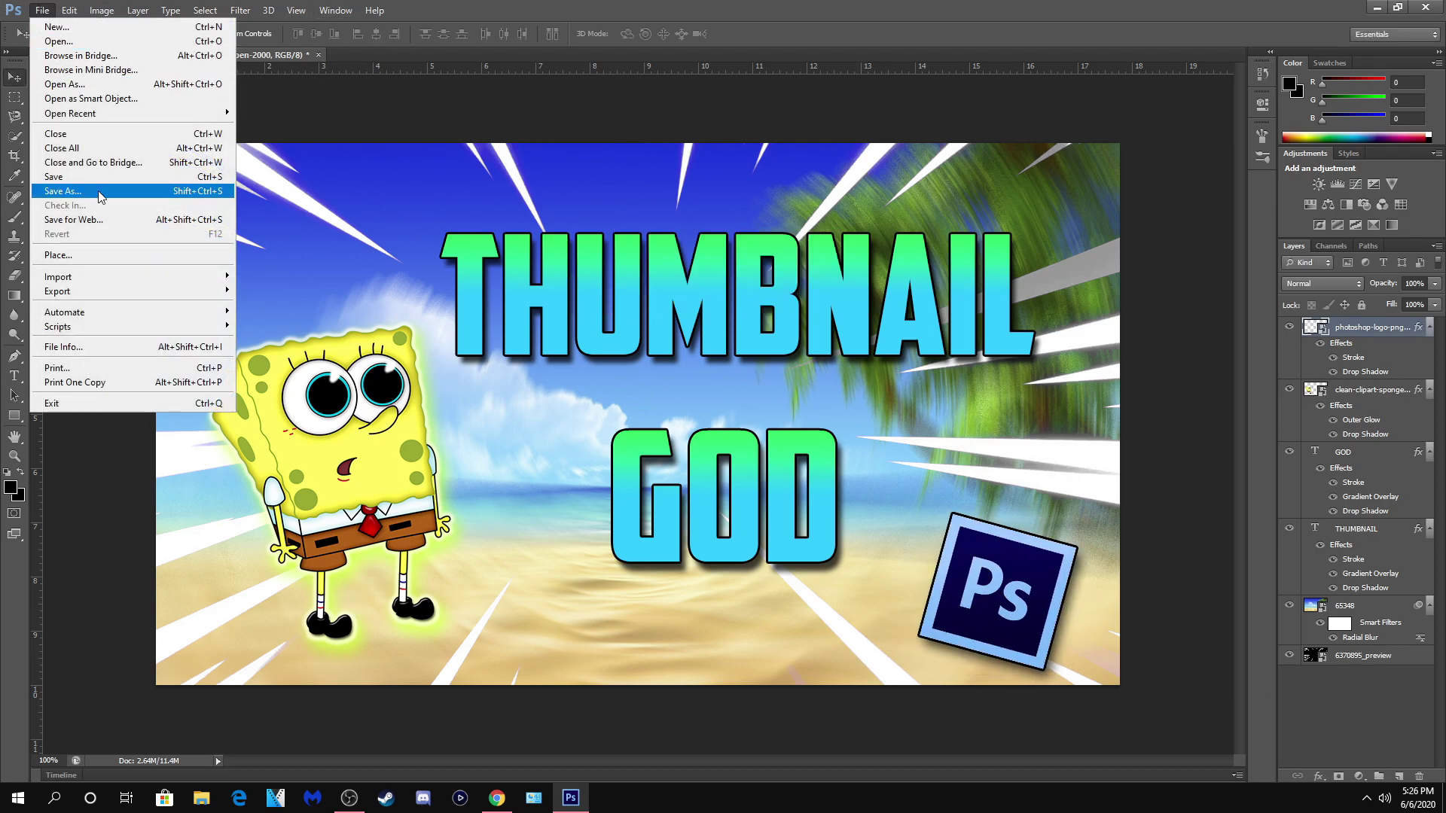
{"action": "left_click", "coordinate": [105, 261]}
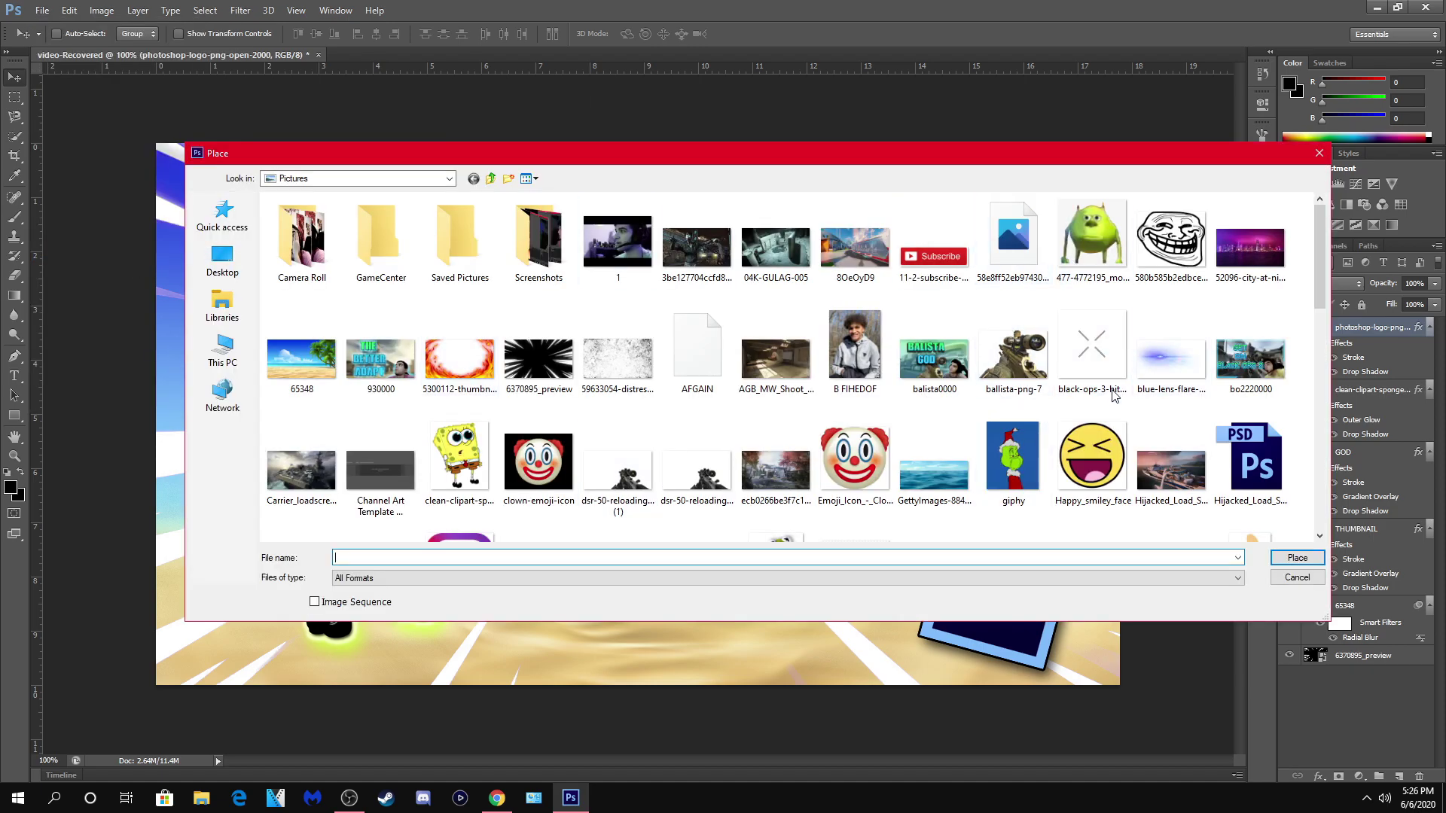
{"action": "scroll", "coordinate": [1161, 413], "scroll_direction": "down", "scroll_amount": 5}
{"action": "double_click", "coordinate": [1171, 354]}
- Stretch the lightning image over the whole canvas and move its layer directly below the beach layer 65348
{"action": "left_click_drag", "start_coordinate": [276, 257], "coordinate": [170, 176]}
{"action": "left_click_drag", "start_coordinate": [584, 207], "coordinate": [577, 143]}
{"action": "left_click_drag", "start_coordinate": [158, 356], "coordinate": [155, 355]}
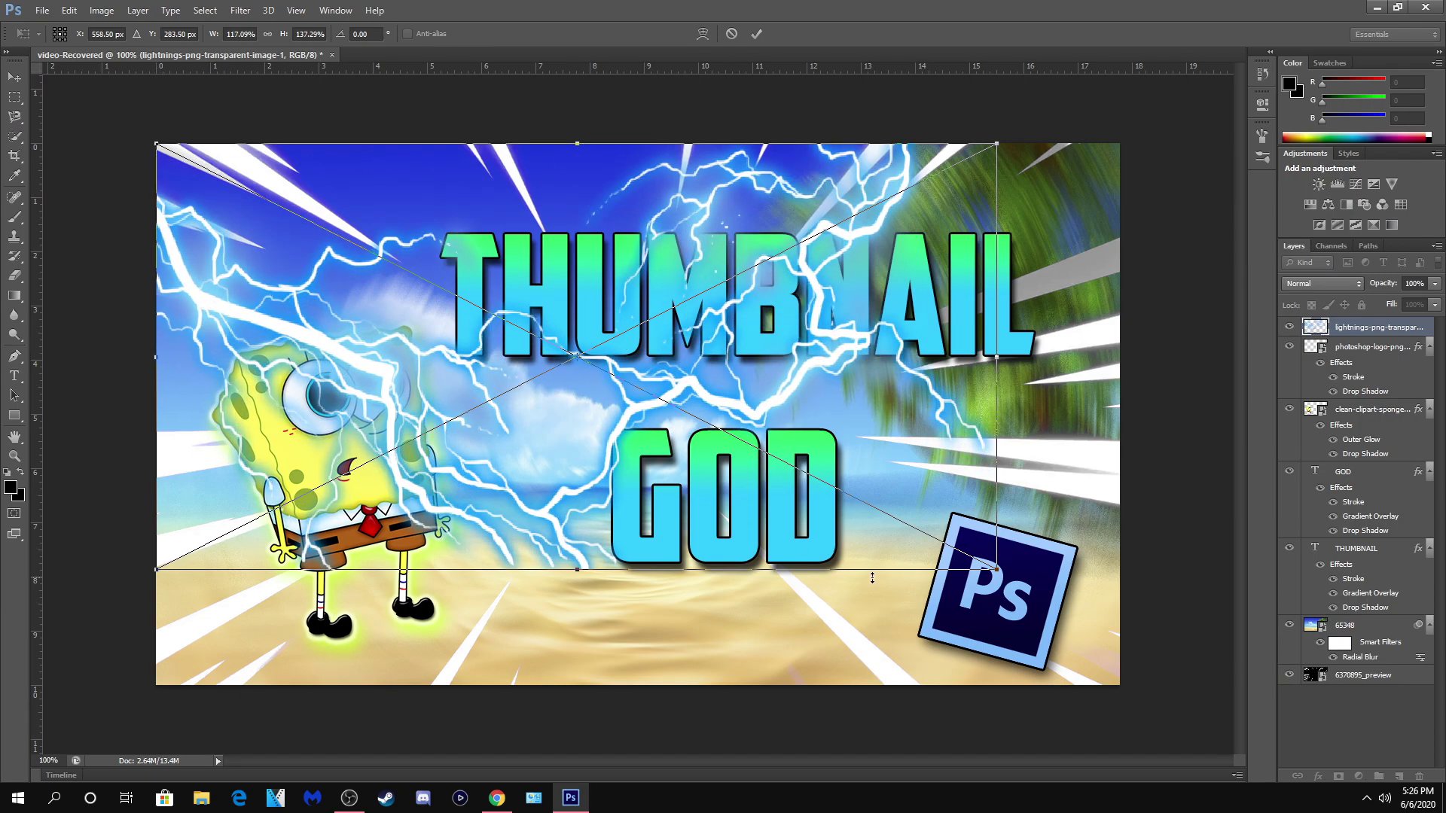
{"action": "left_click_drag", "start_coordinate": [998, 571], "coordinate": [1122, 687]}
{"action": "key", "text": "v"}
{"action": "key", "text": "Return"}
{"action": "left_click_drag", "start_coordinate": [1417, 329], "coordinate": [1367, 670]}
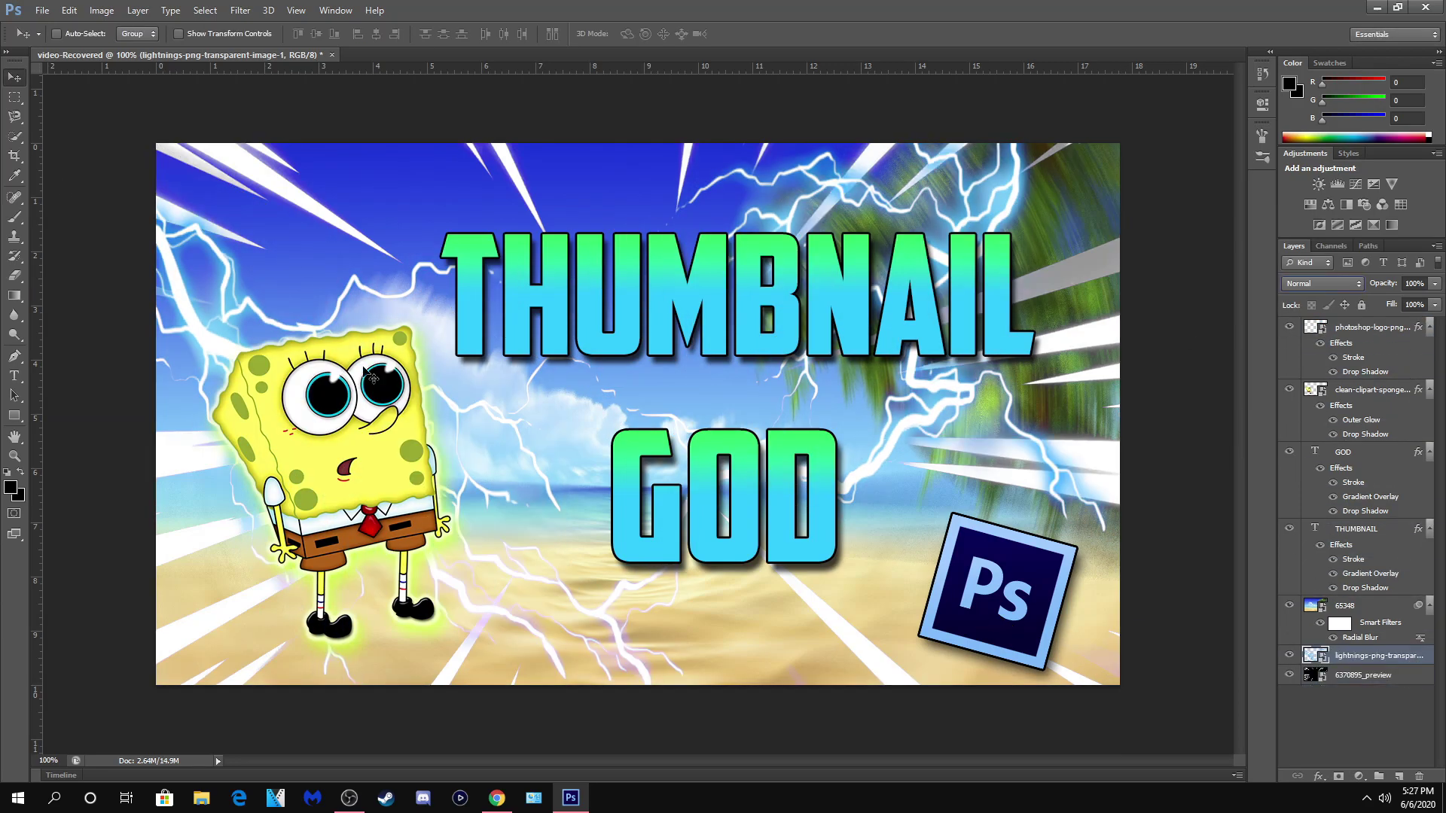
- Move the THUMBNAIL and GOD texts up and left, and the Photoshop logo up beneath the end of THUMBNAIL
{"action": "left_click", "coordinate": [1401, 531]}
{"action": "left_click_drag", "start_coordinate": [224, 113], "coordinate": [172, 68]}
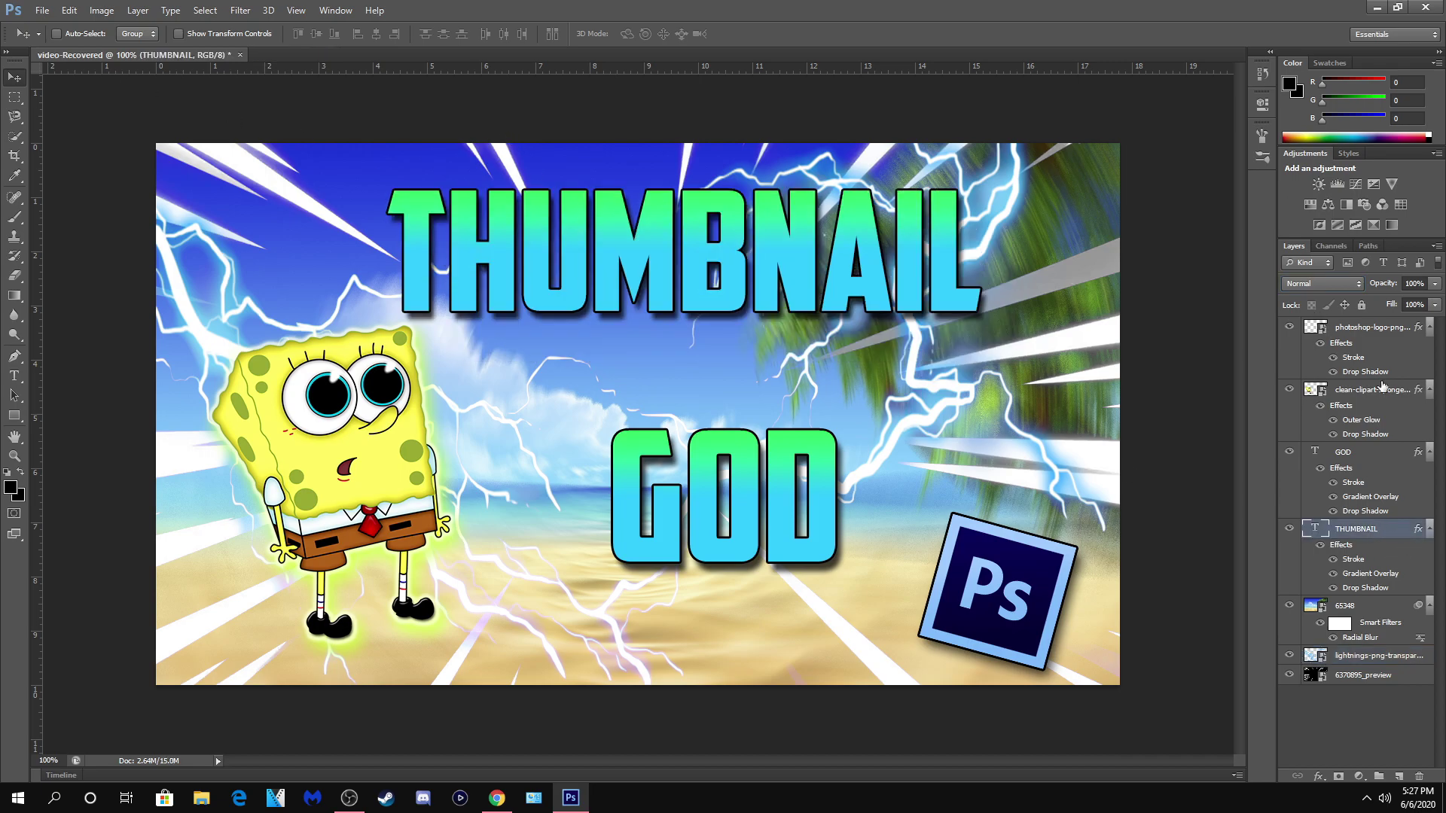
{"action": "left_click", "coordinate": [1362, 453]}
{"action": "left_click_drag", "start_coordinate": [732, 498], "coordinate": [656, 435]}
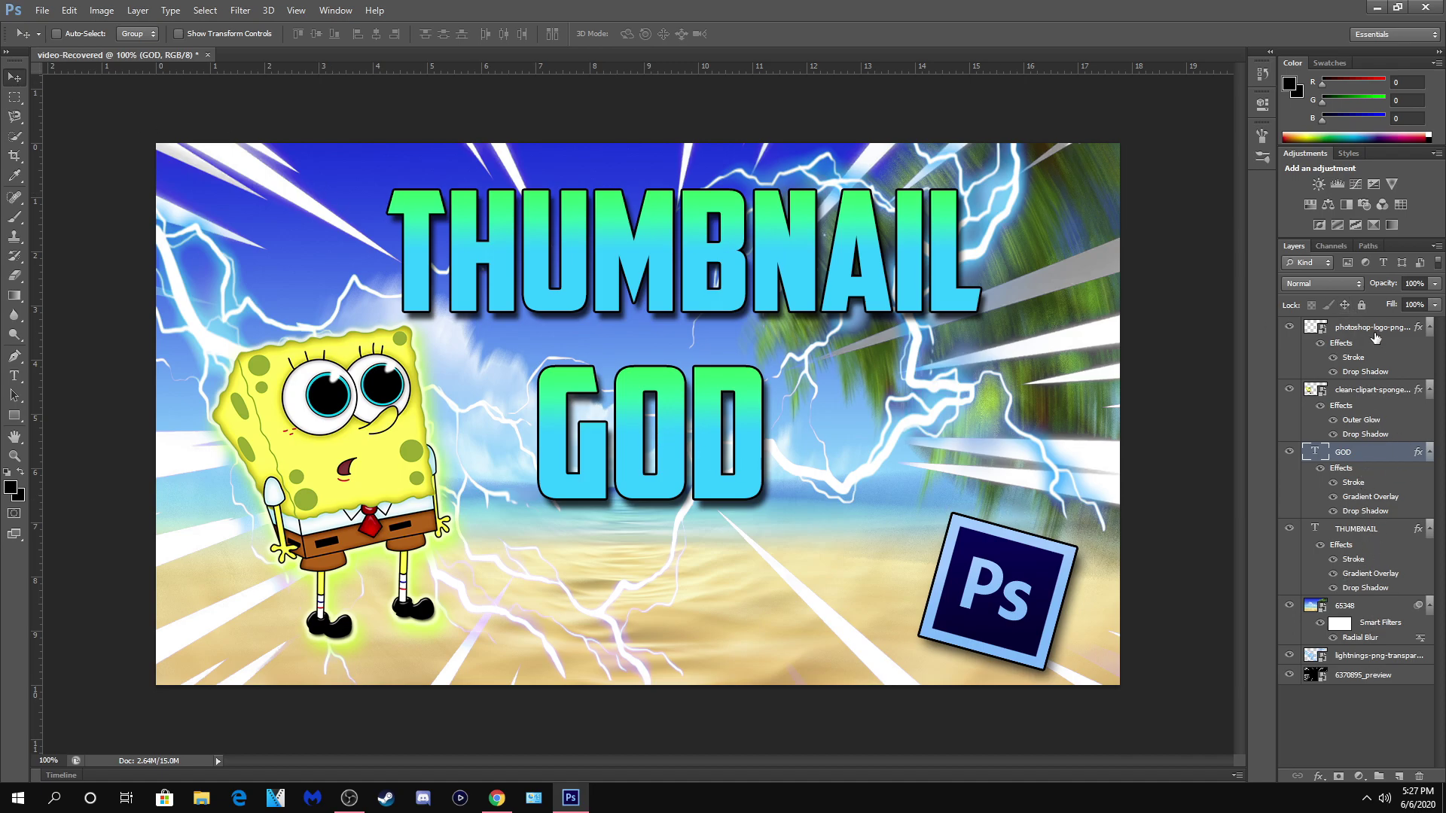
{"action": "left_click", "coordinate": [1366, 354]}
{"action": "left_click_drag", "start_coordinate": [980, 595], "coordinate": [903, 422]}
- Place the webcam photo WIN_20200605_18_59_45_Pro from Camera Roll and enlarge it to fill the canvas's lower-right area
{"action": "left_click", "coordinate": [91, 259]}
{"action": "scroll", "coordinate": [325, 226], "scroll_direction": "up", "scroll_amount": 5}
{"action": "double_click", "coordinate": [277, 220]}
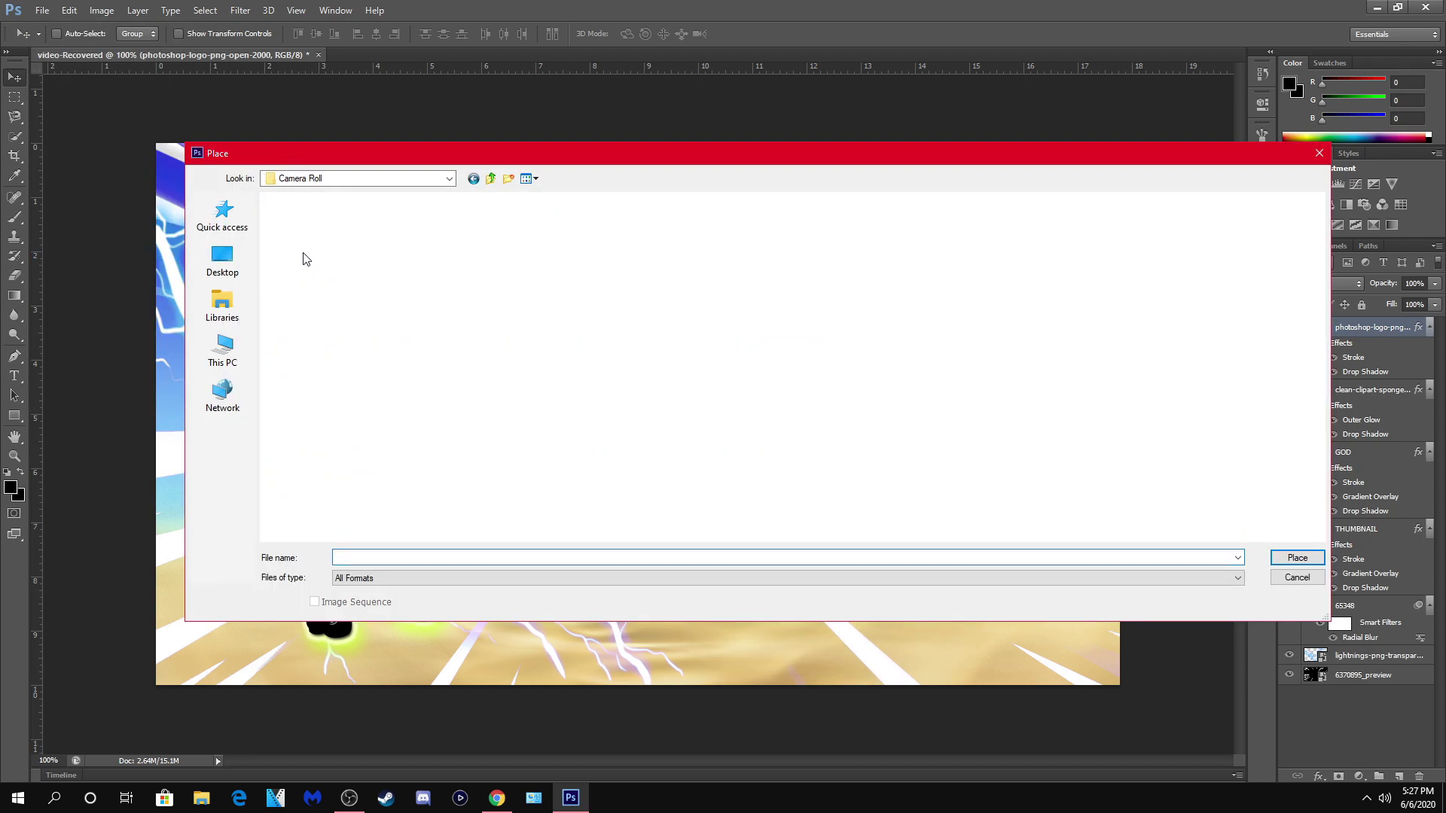
{"action": "scroll", "coordinate": [807, 444], "scroll_direction": "down", "scroll_amount": 10}
{"action": "double_click", "coordinate": [934, 494]}
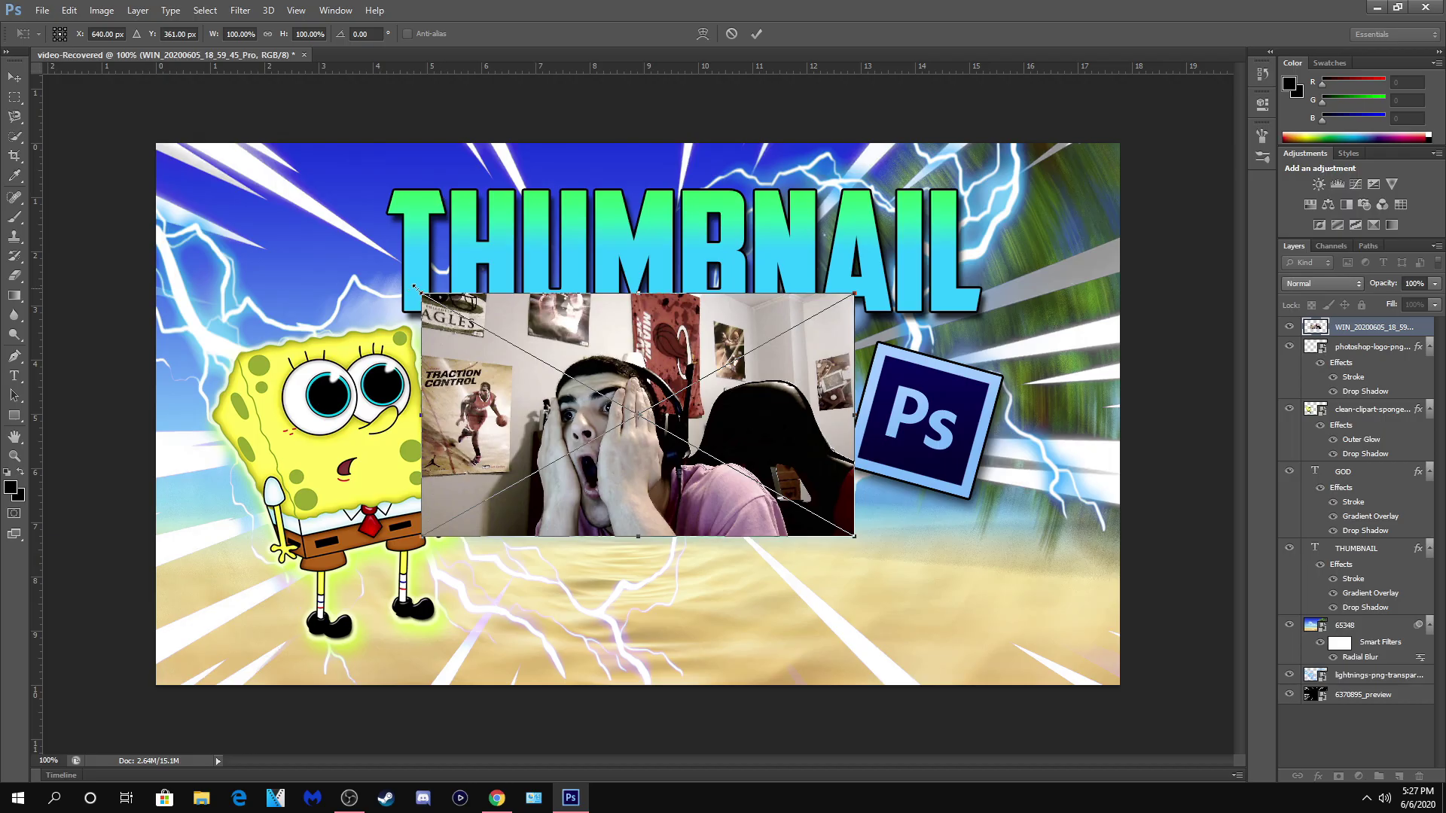
{"action": "mouse_move", "coordinate": [422, 288]}
{"action": "left_mouse_down"}
{"action": "mouse_move", "coordinate": [410, 285]}
{"action": "mouse_move", "coordinate": [540, 367]}
{"action": "left_mouse_up"}
{"action": "key", "text": "Return"}
- Rasterize the webcam photo for erasing with a soft round brush and shift it right to meet the canvas edge
{"action": "key", "text": "e"}
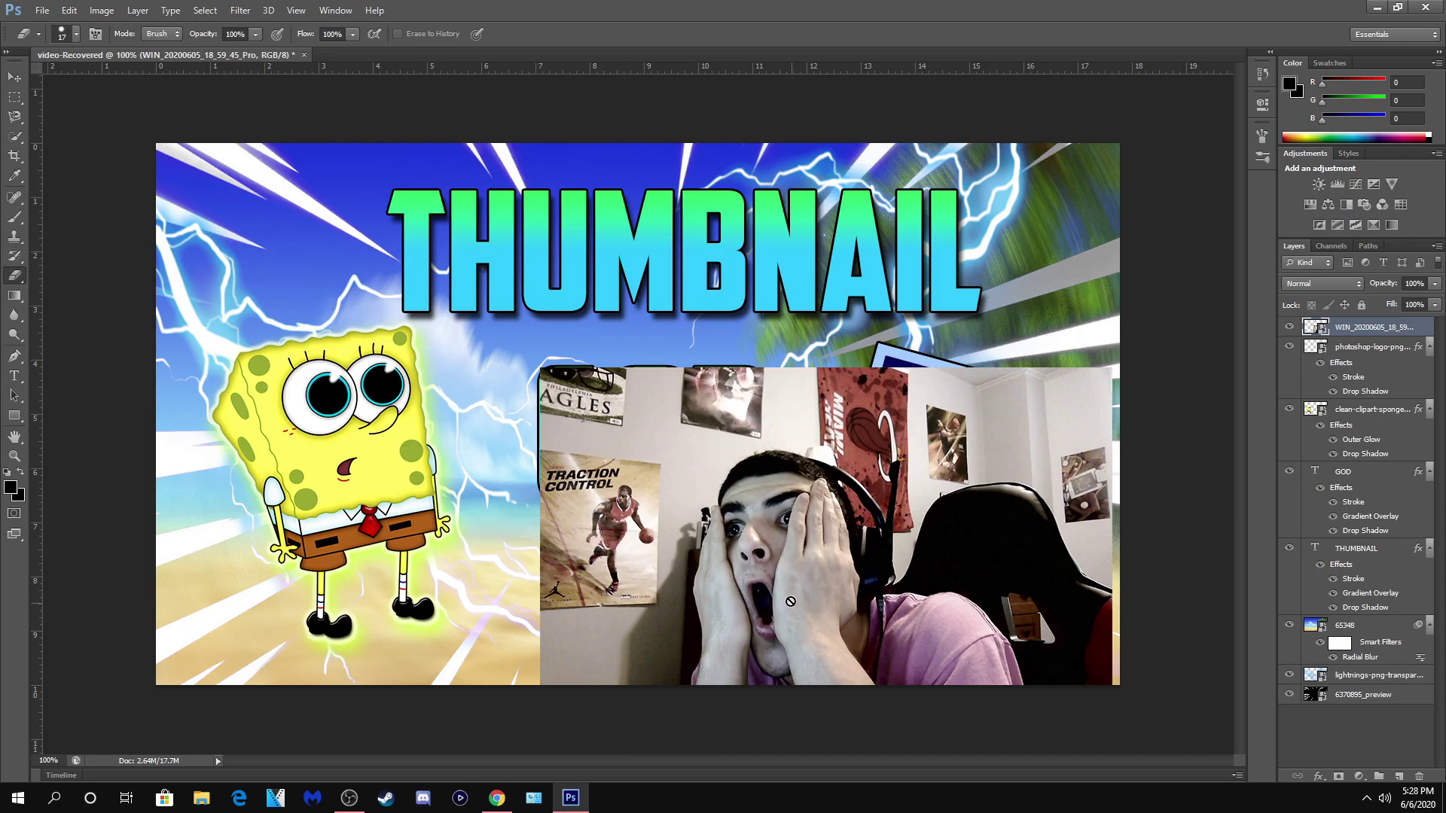
{"action": "left_click", "coordinate": [660, 499]}
{"action": "left_click", "coordinate": [683, 308]}
{"action": "left_click", "coordinate": [76, 34]}
{"action": "left_click", "coordinate": [128, 151]}
{"action": "left_click", "coordinate": [14, 77]}
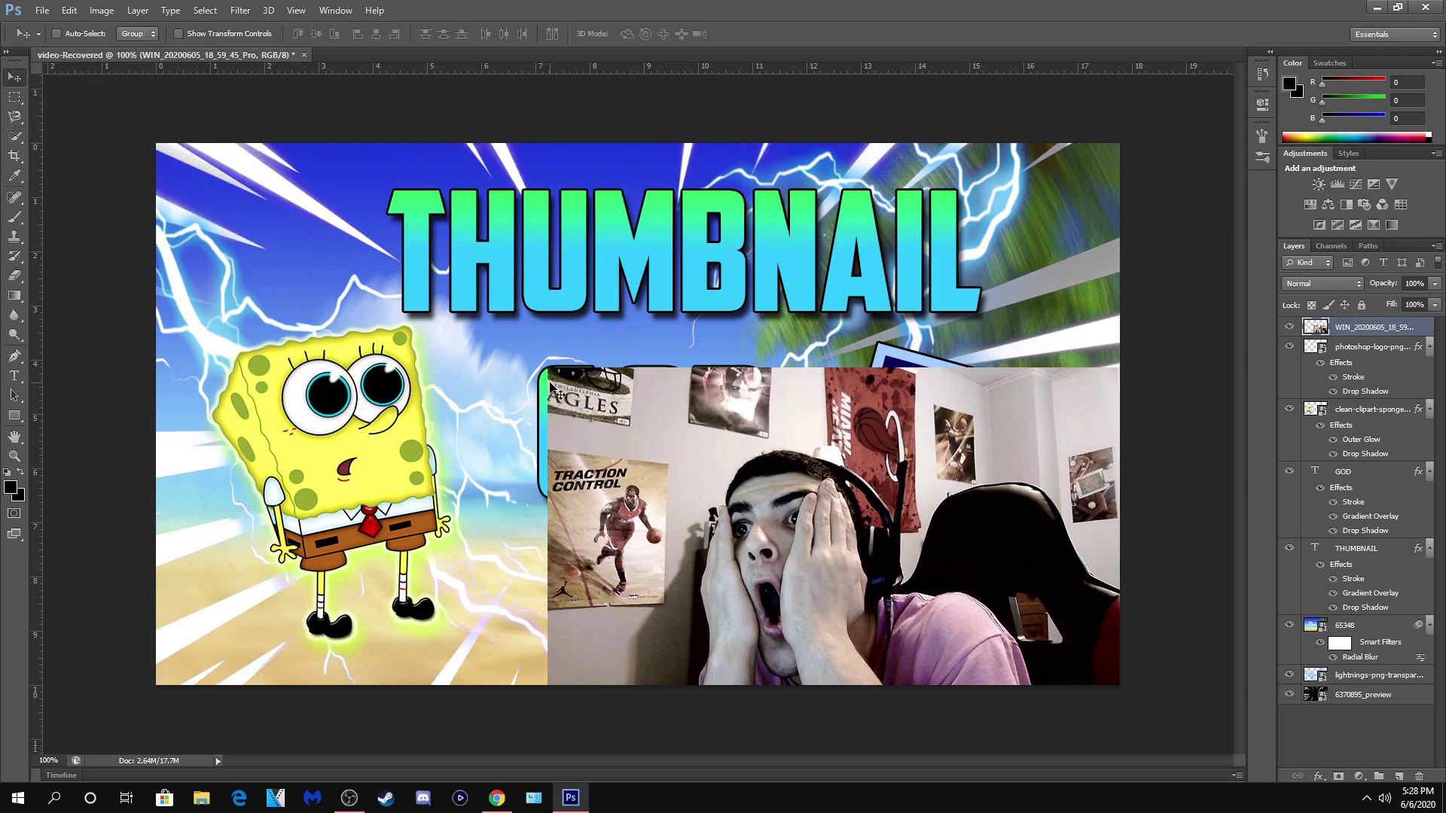
- Erase the photo's wall background around the head and over the GOD text with a soft 69 px eraser
{"action": "left_click", "coordinate": [15, 275]}
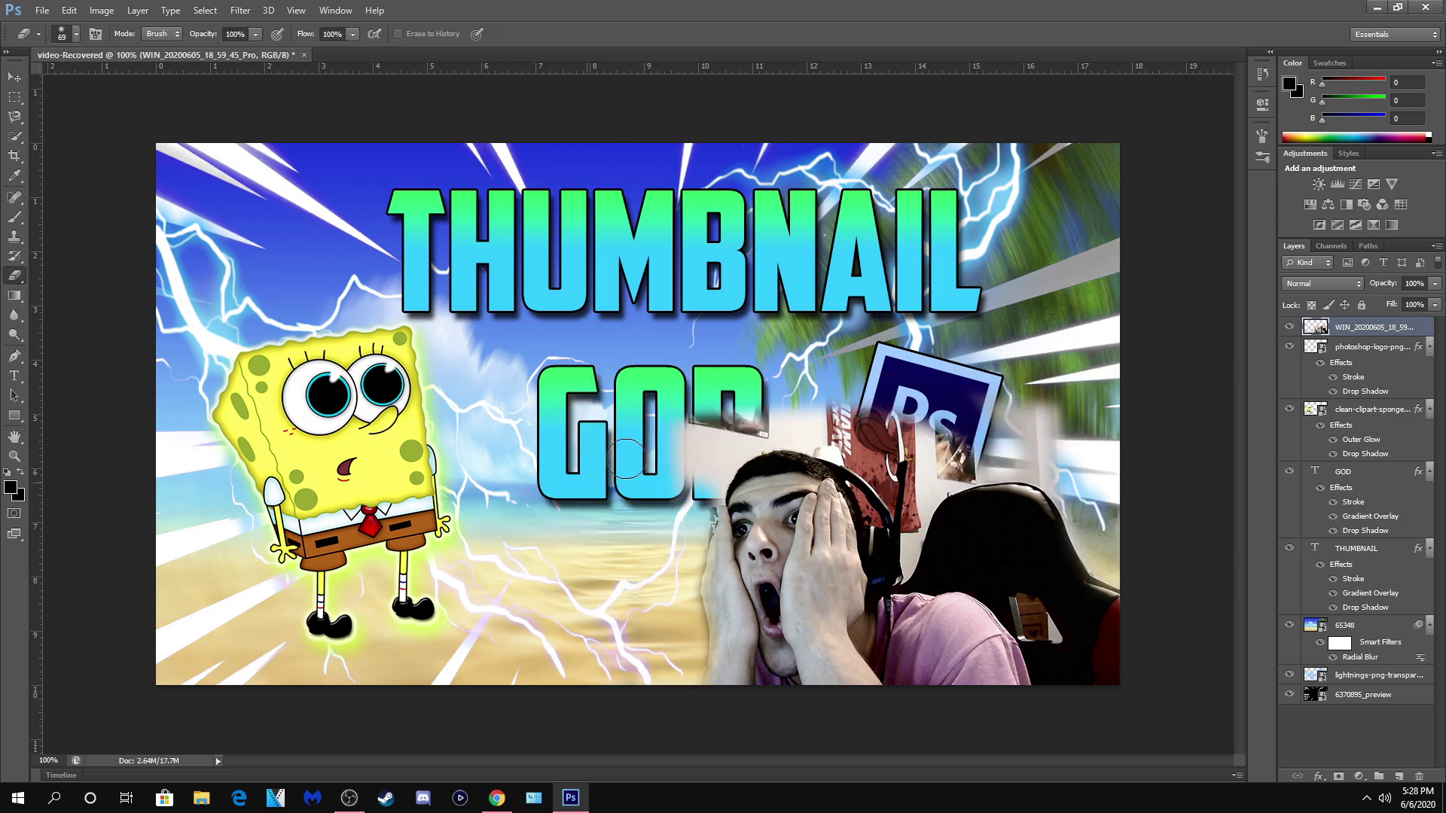
{"action": "mouse_move", "coordinate": [625, 457]}
{"action": "left_mouse_down"}
{"action": "mouse_move", "coordinate": [699, 418]}
{"action": "mouse_move", "coordinate": [702, 491]}
{"action": "mouse_move", "coordinate": [749, 441]}
{"action": "mouse_move", "coordinate": [808, 427]}
{"action": "mouse_move", "coordinate": [855, 445]}
{"action": "left_mouse_up"}
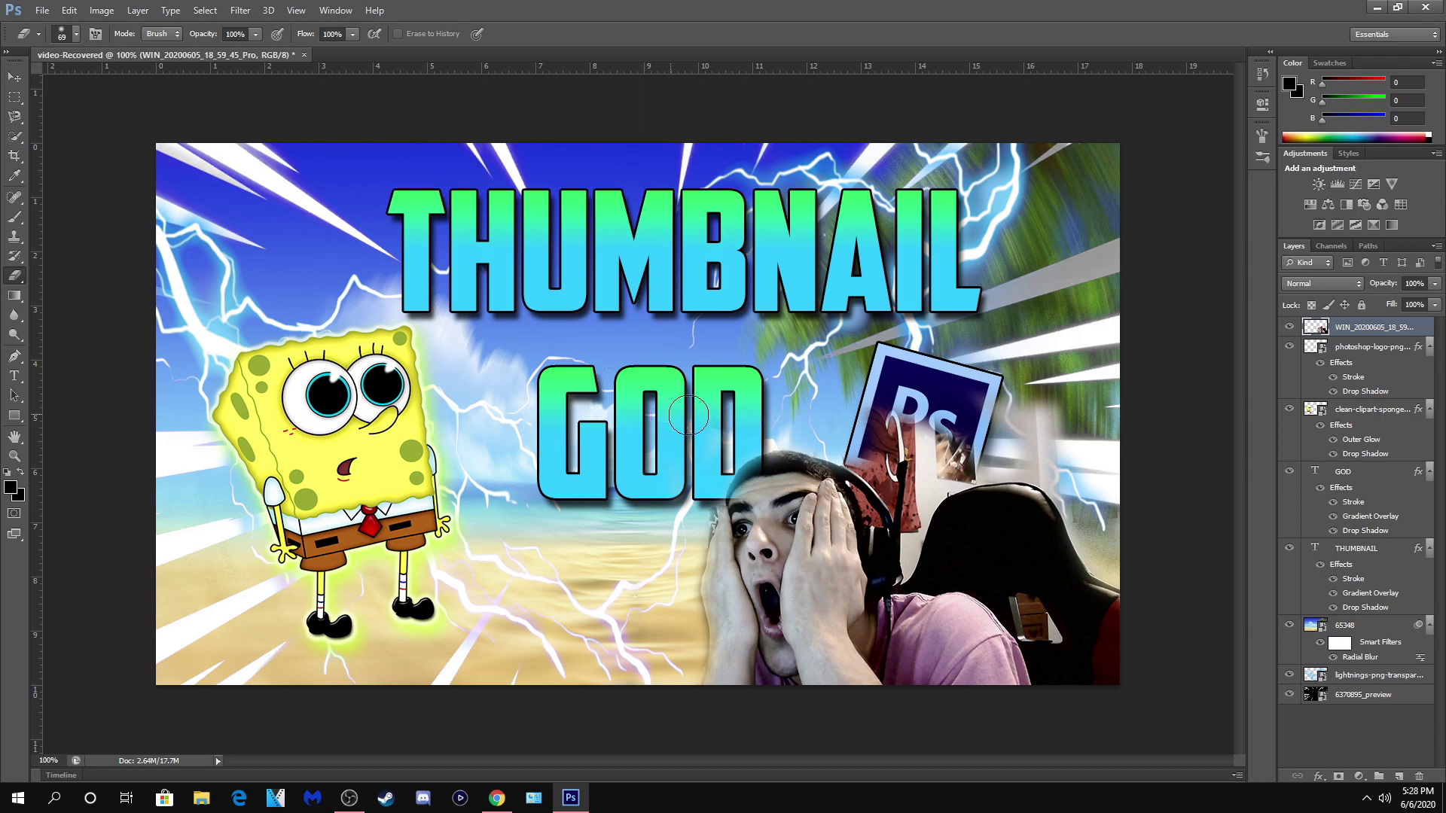
{"action": "mouse_move", "coordinate": [874, 419]}
{"action": "left_mouse_down"}
{"action": "mouse_move", "coordinate": [966, 439]}
{"action": "mouse_move", "coordinate": [919, 505]}
{"action": "left_mouse_up"}
- Erase the remaining background around the headphones and over the Photoshop logo with smaller soft erasers, down to 11 px
{"action": "left_click", "coordinate": [67, 38]}
{"action": "left_click", "coordinate": [72, 89]}
{"action": "left_click", "coordinate": [921, 515]}
{"action": "left_click_drag", "start_coordinate": [921, 515], "coordinate": [866, 497]}
{"action": "key", "text": "bracketleft"}
{"action": "key", "text": "bracketleft"}
{"action": "key", "text": "bracketleft"}
{"action": "key", "text": "bracketleft"}
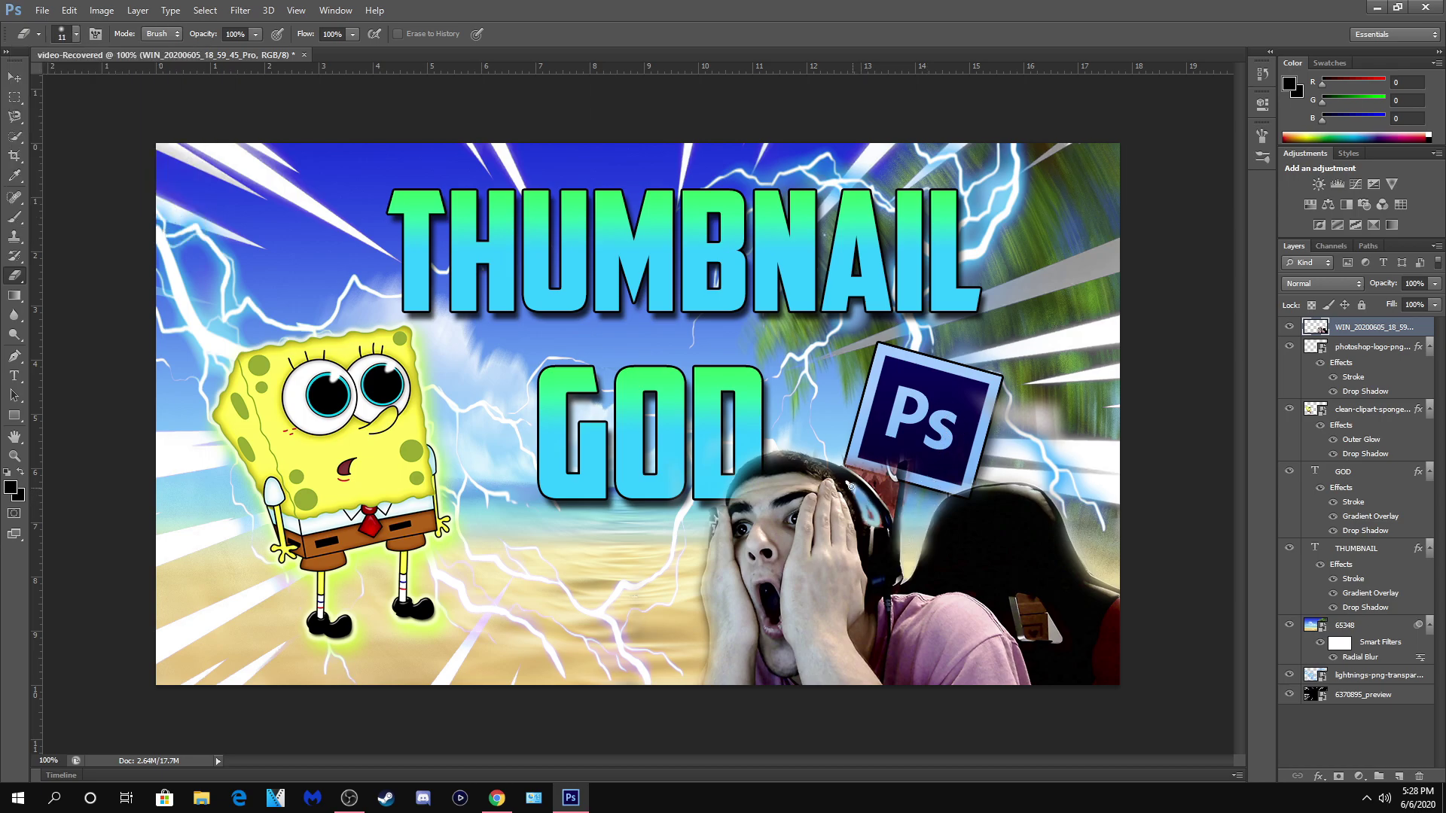
{"action": "left_click", "coordinate": [67, 35]}
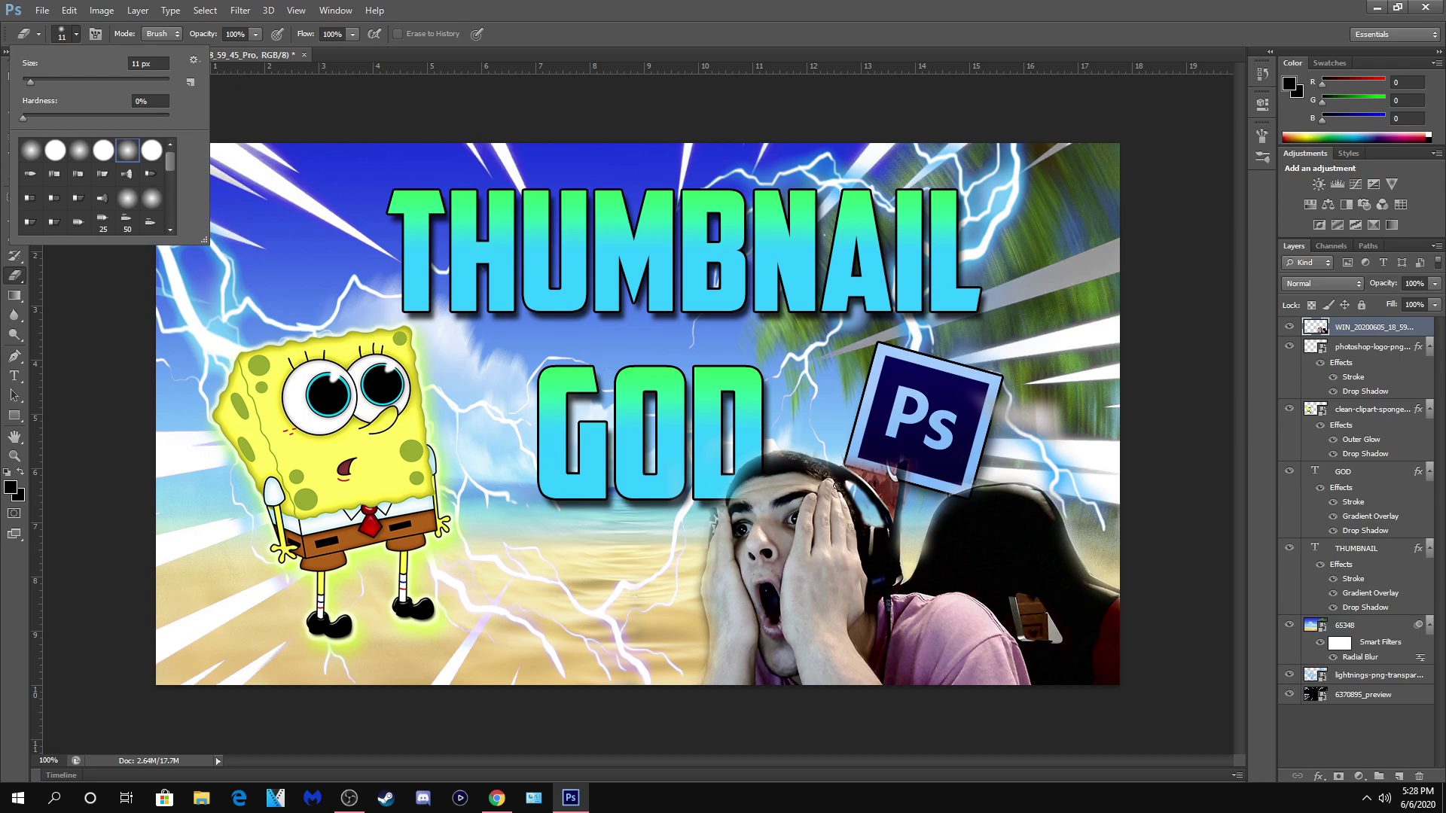
{"action": "left_click", "coordinate": [859, 468]}
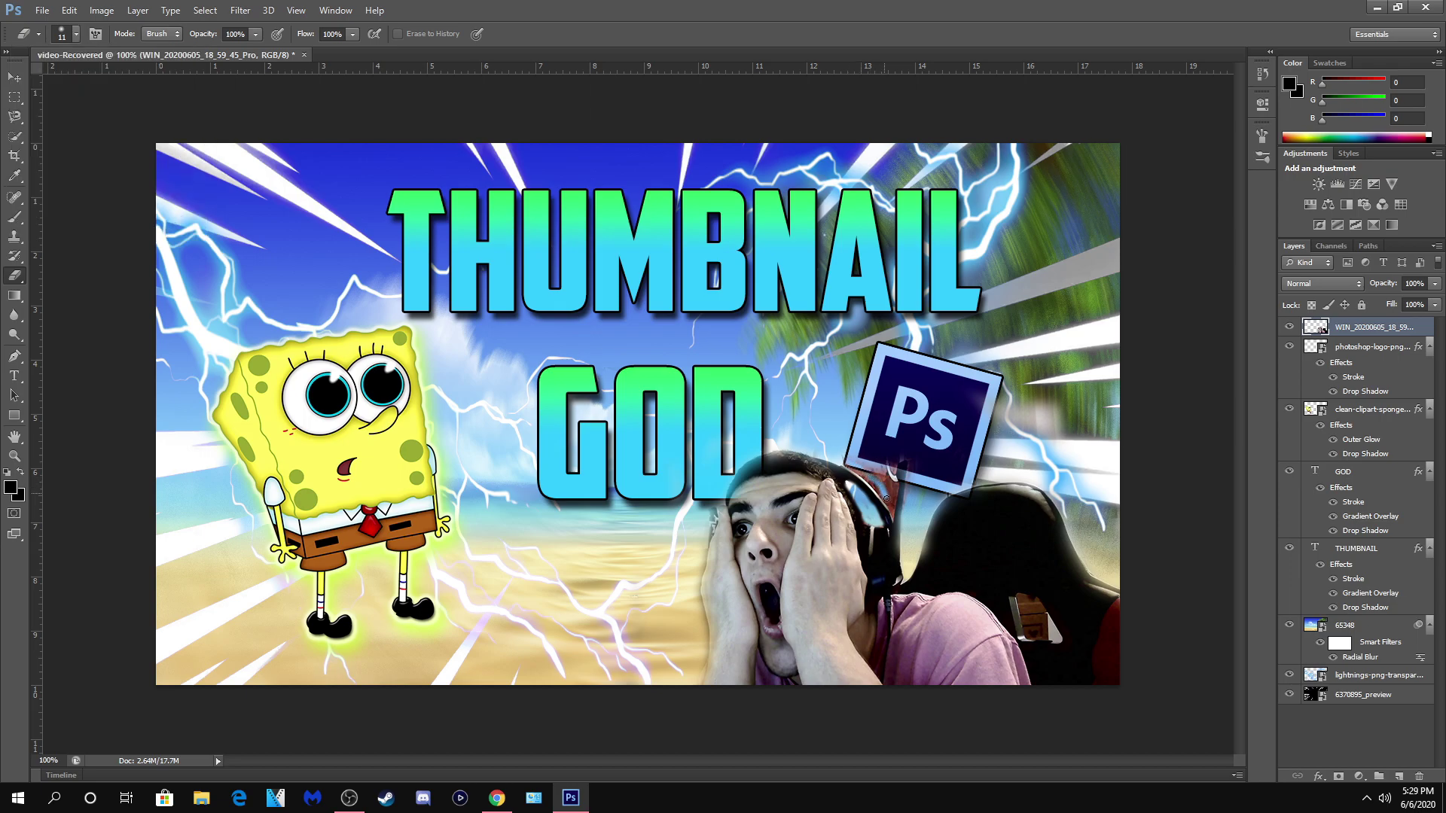
- Shift the webcam cutout slightly right and enlarge the GOD text
{"action": "key", "text": "v"}
{"action": "left_click_drag", "start_coordinate": [1004, 358], "coordinate": [1040, 356]}
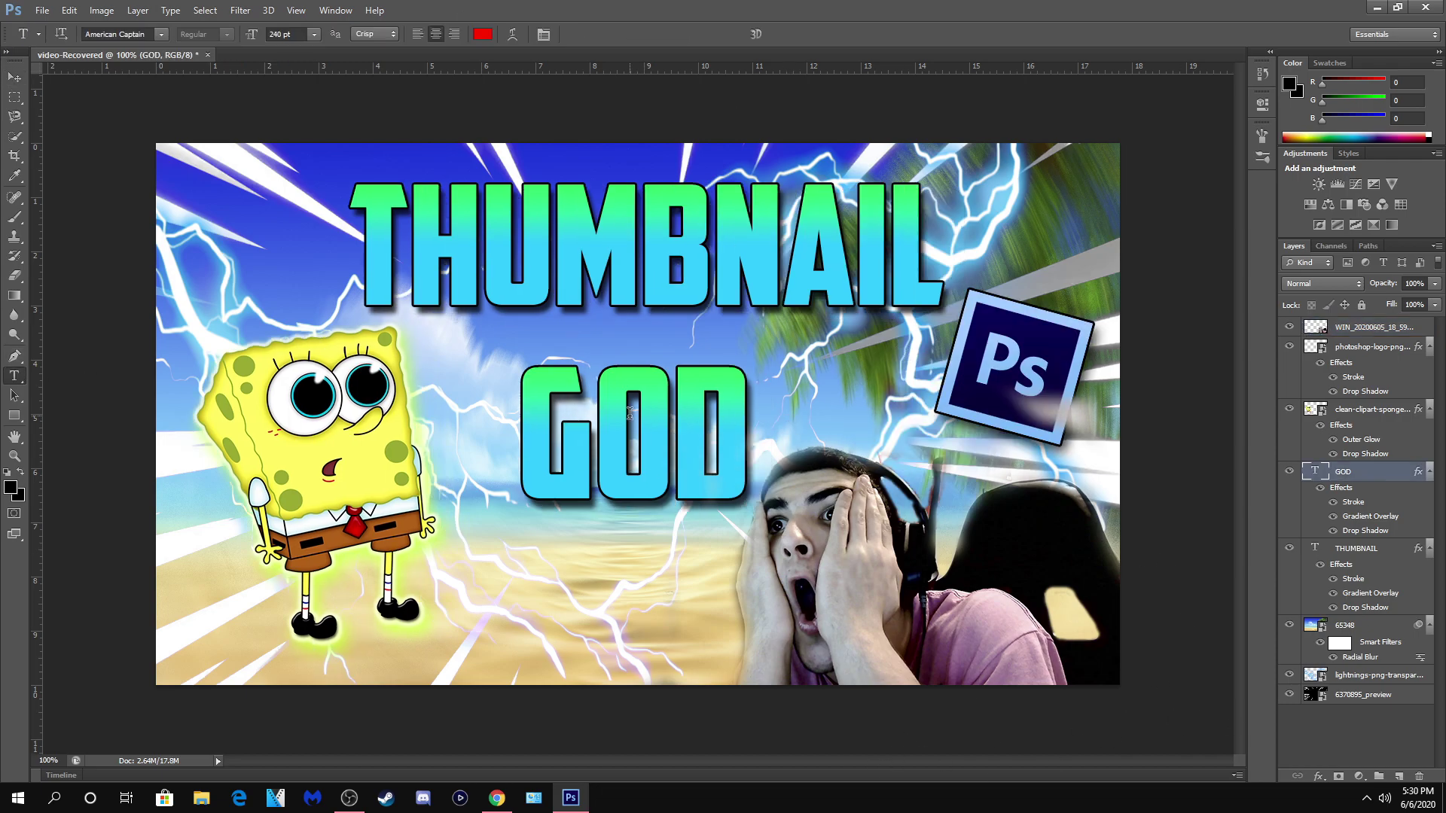
{"action": "double_click", "coordinate": [630, 412]}
{"action": "left_click", "coordinate": [281, 34]}
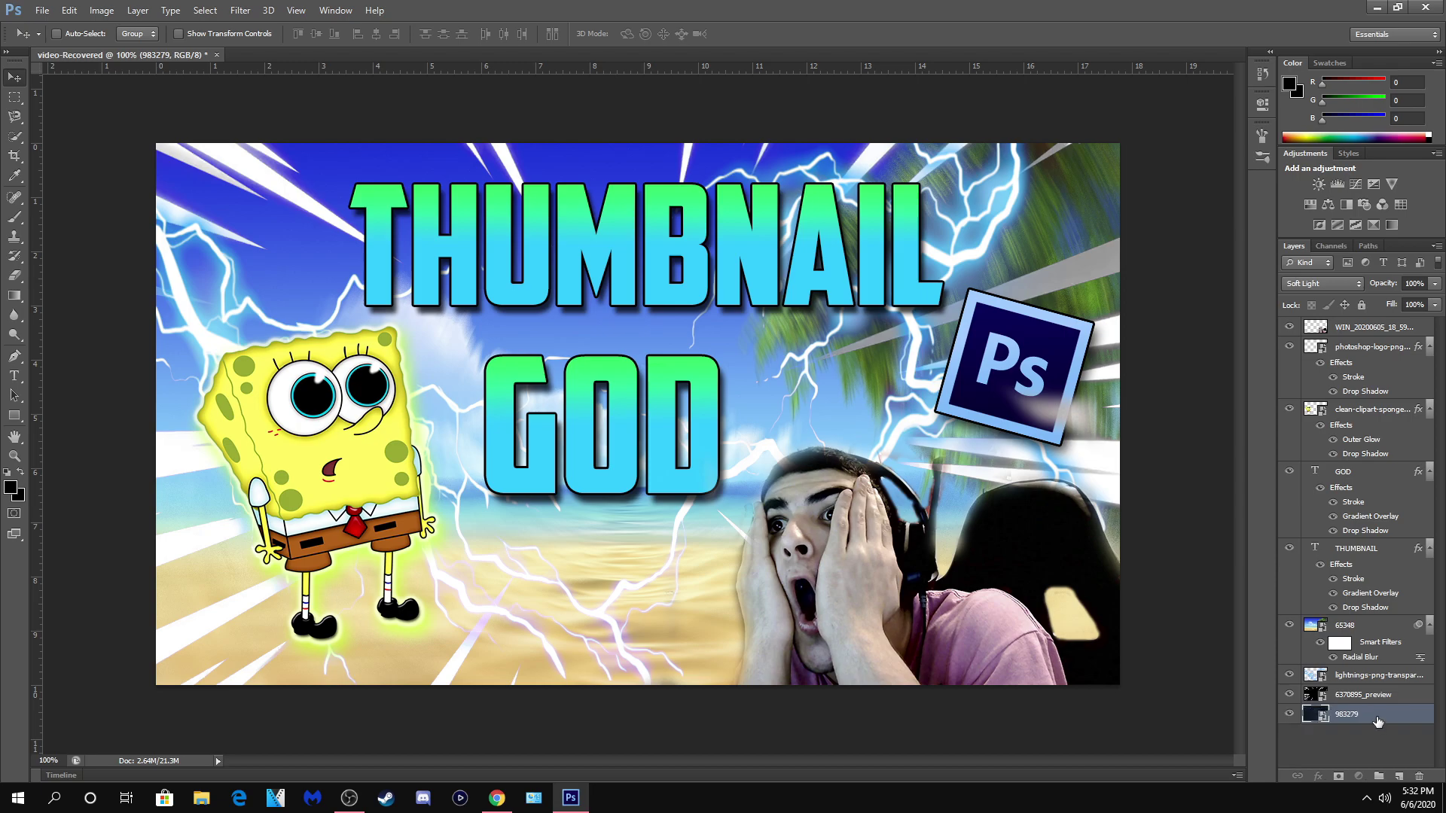
- Move layer 983279 directly above the beach layer 65348, with Soft Light as its blend mode
{"action": "left_click_drag", "start_coordinate": [1381, 721], "coordinate": [1359, 626]}
{"action": "left_click", "coordinate": [1327, 285]}
{"action": "left_click", "coordinate": [1327, 286]}
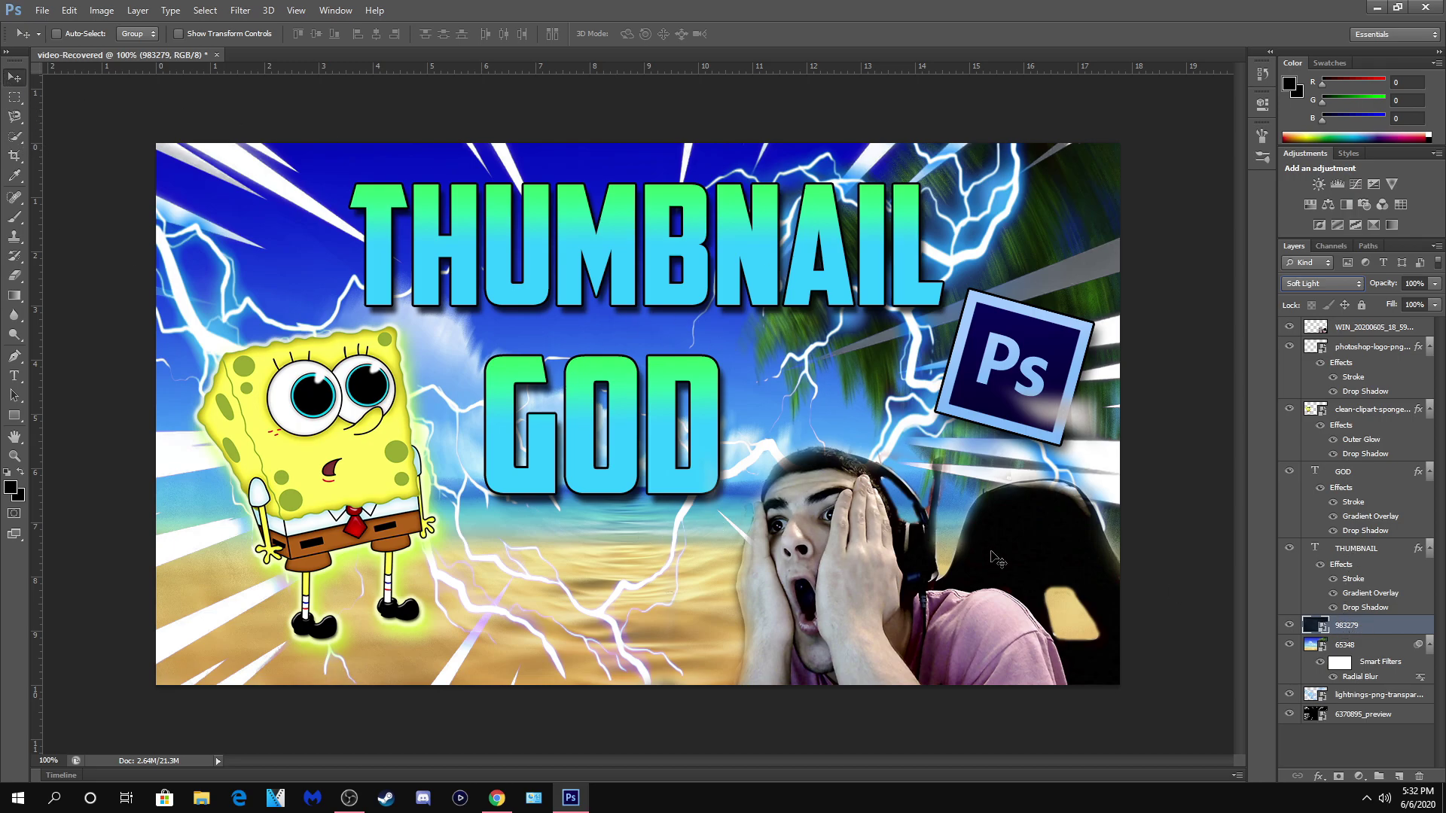
- Toggle the visibility of layer 983279 repeatedly to compare the thumbnail with and without the overlay
{"action": "left_click", "coordinate": [1290, 626]}
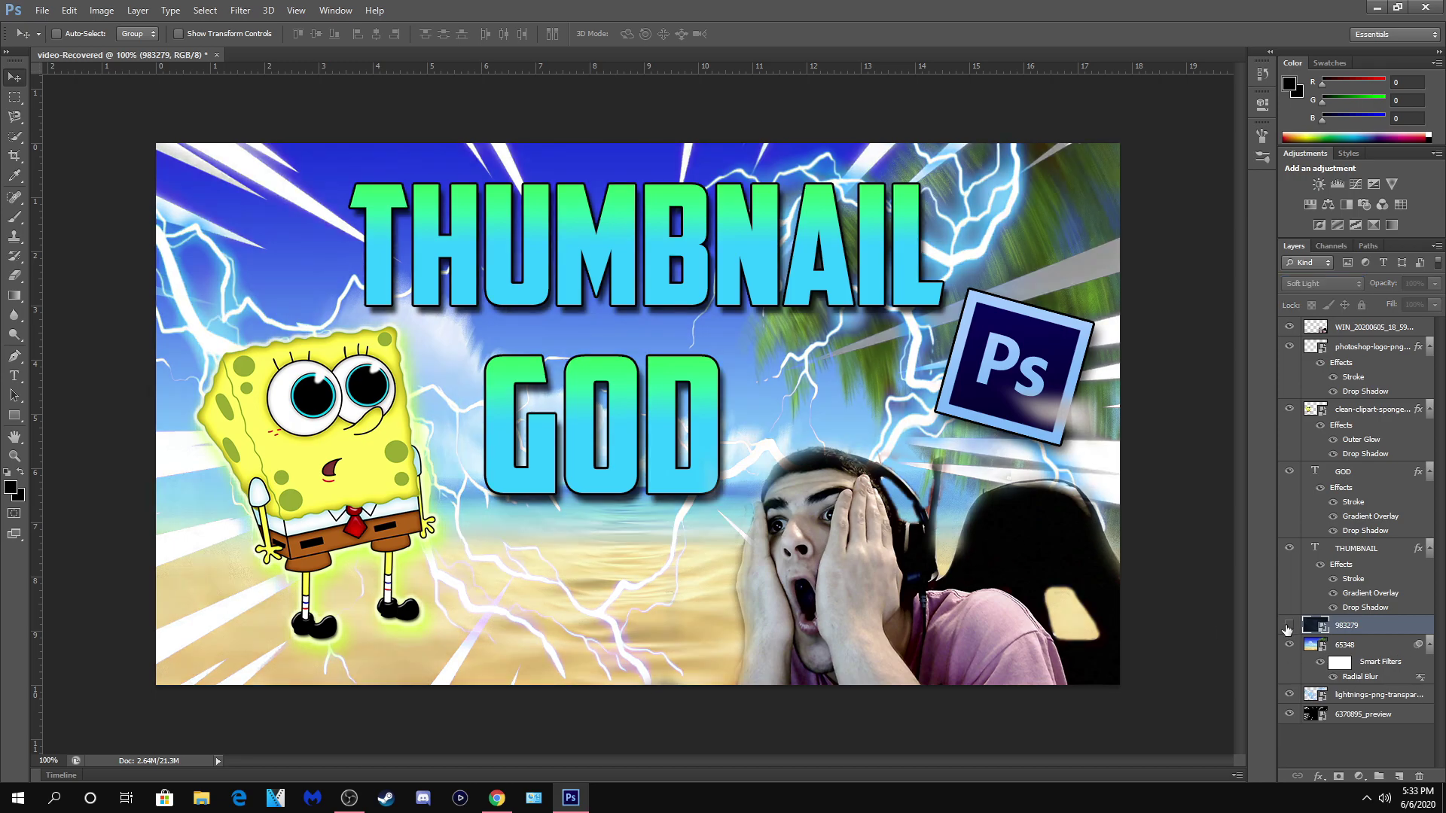
{"action": "left_click", "coordinate": [1288, 626]}
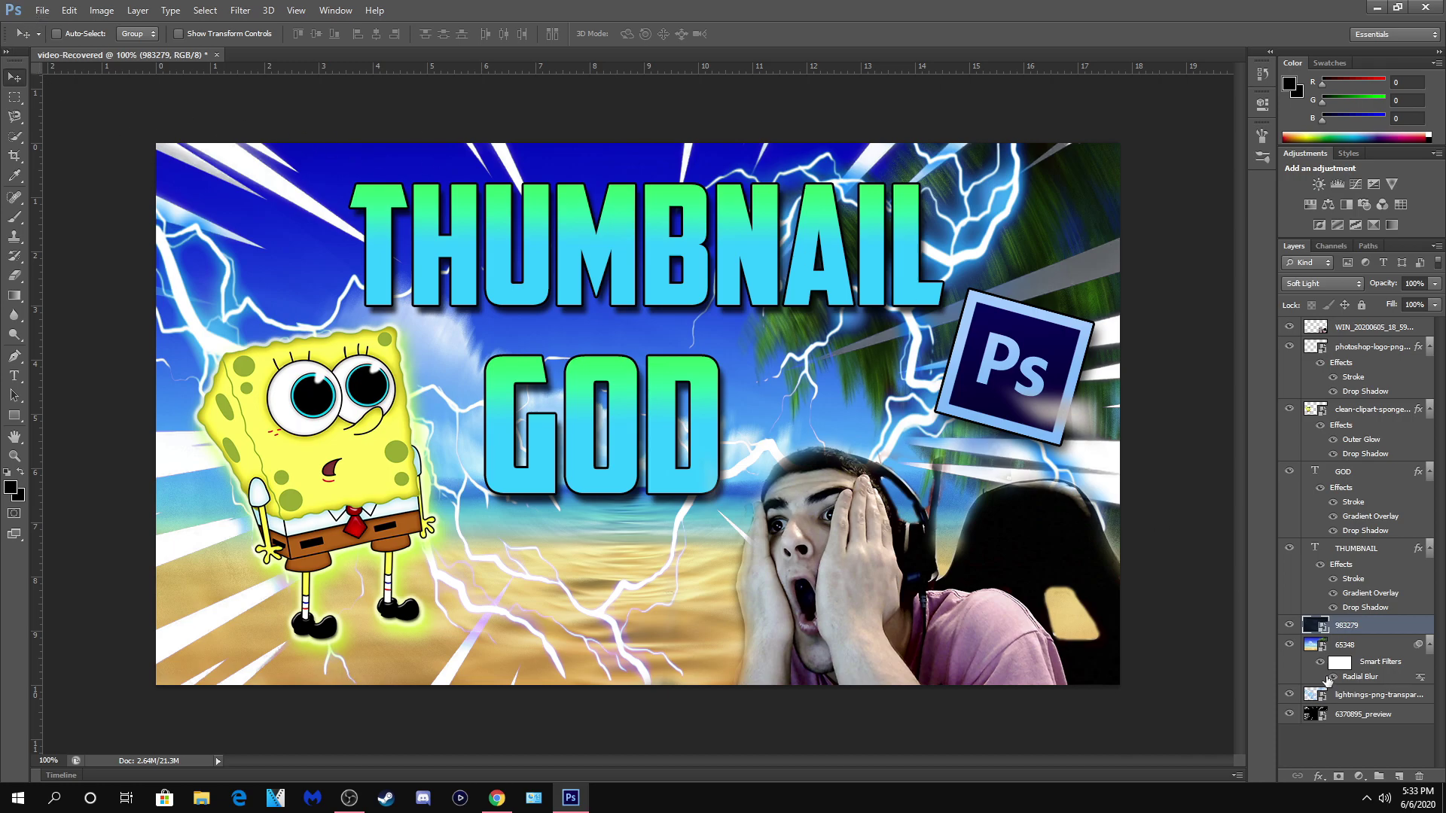
{"action": "left_click", "coordinate": [1281, 628]}
{"action": "left_click", "coordinate": [1286, 627]}
{"action": "left_click", "coordinate": [1286, 626]}
{"action": "left_click", "coordinate": [1287, 626]}
{"action": "left_click", "coordinate": [1287, 627]}
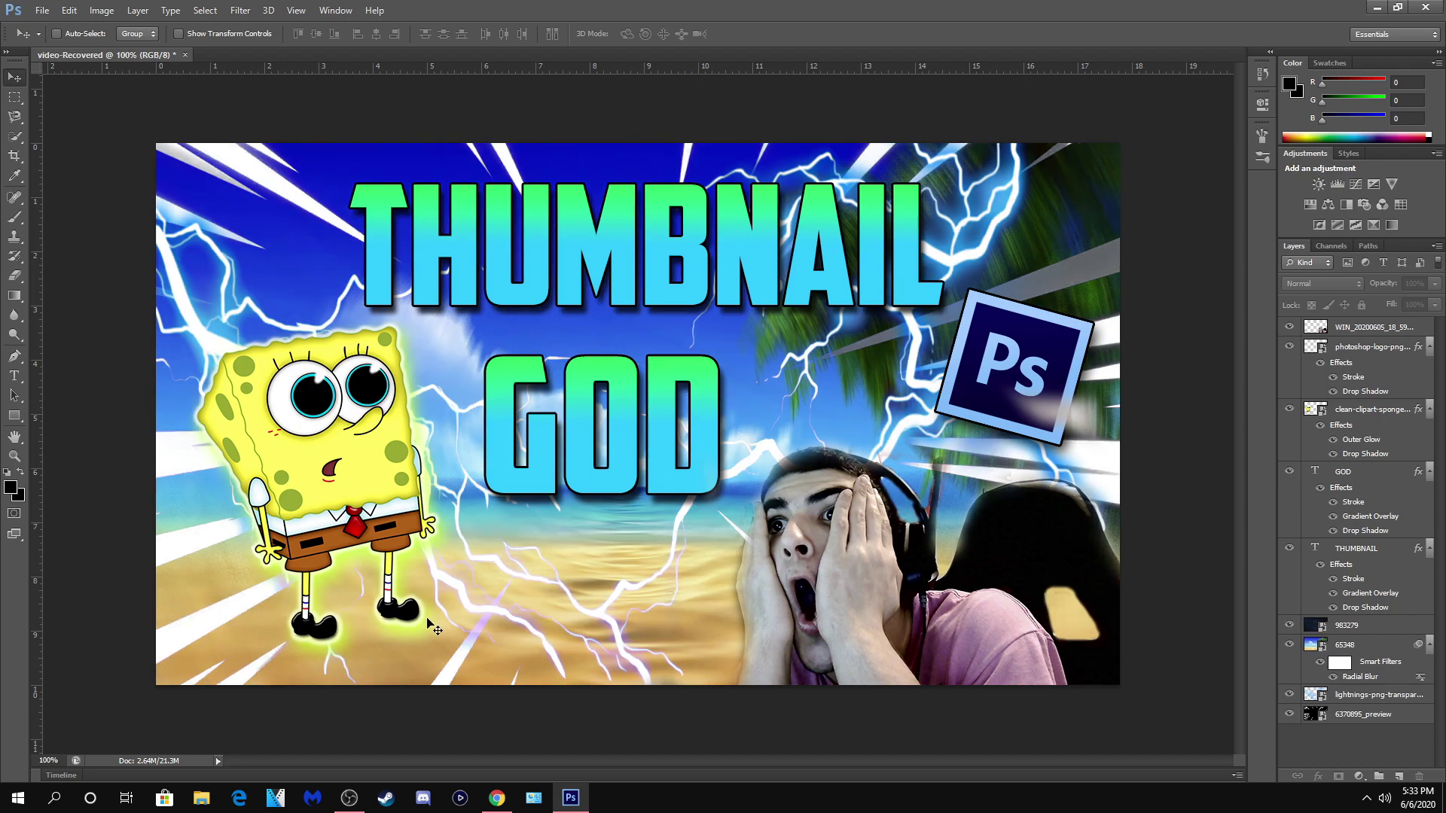